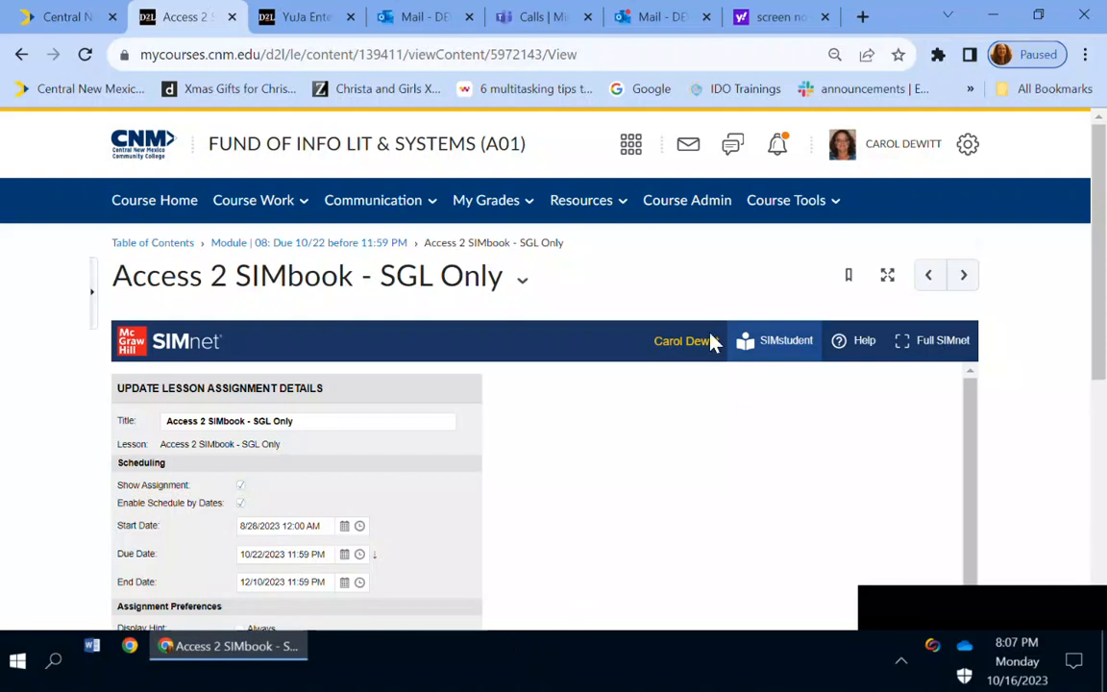
Step: Open the Access 2 SIMbook assignment in SIMstudent and set the speaker volume to 40
left_click(783, 342)
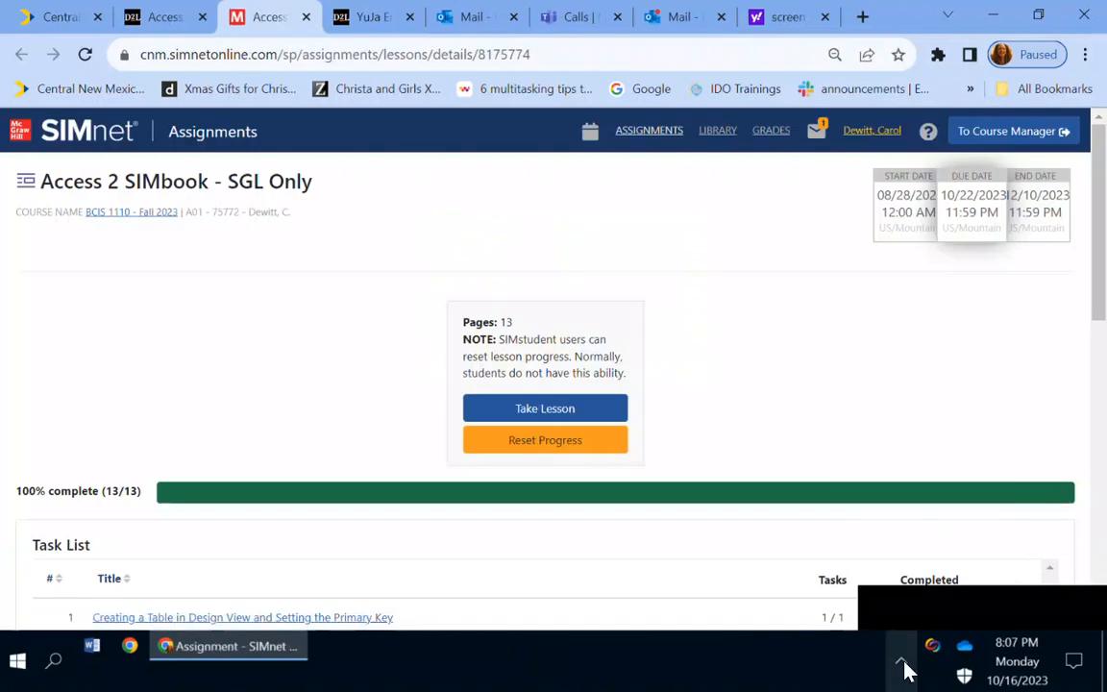
left_click(901, 662)
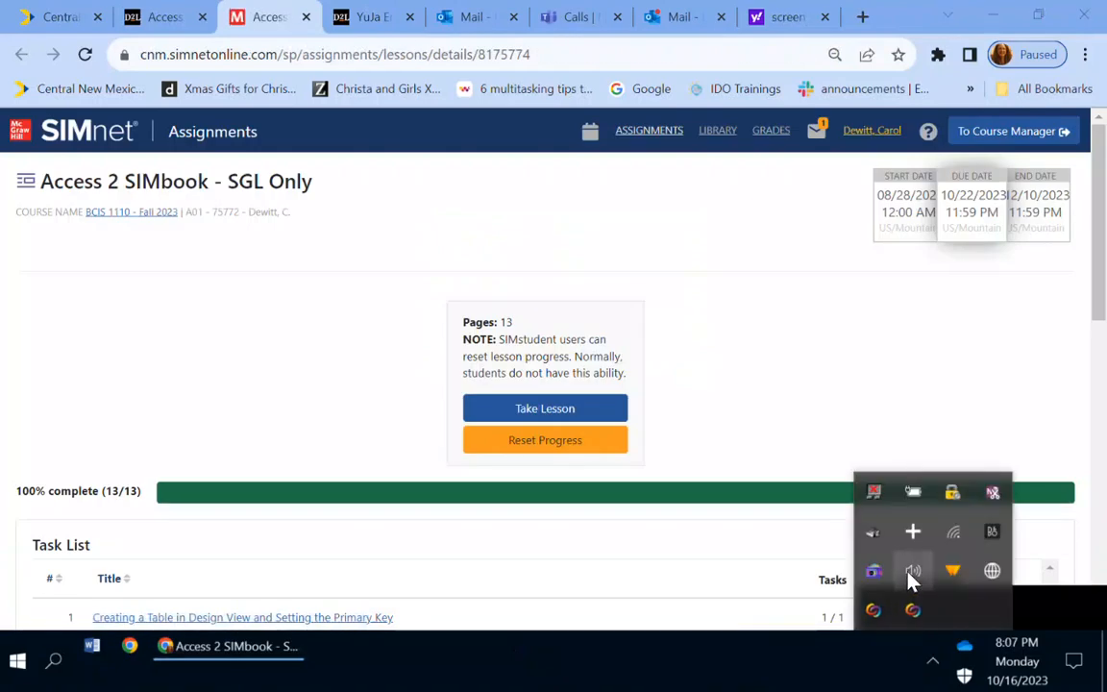
left_click(911, 577)
left_click(908, 603)
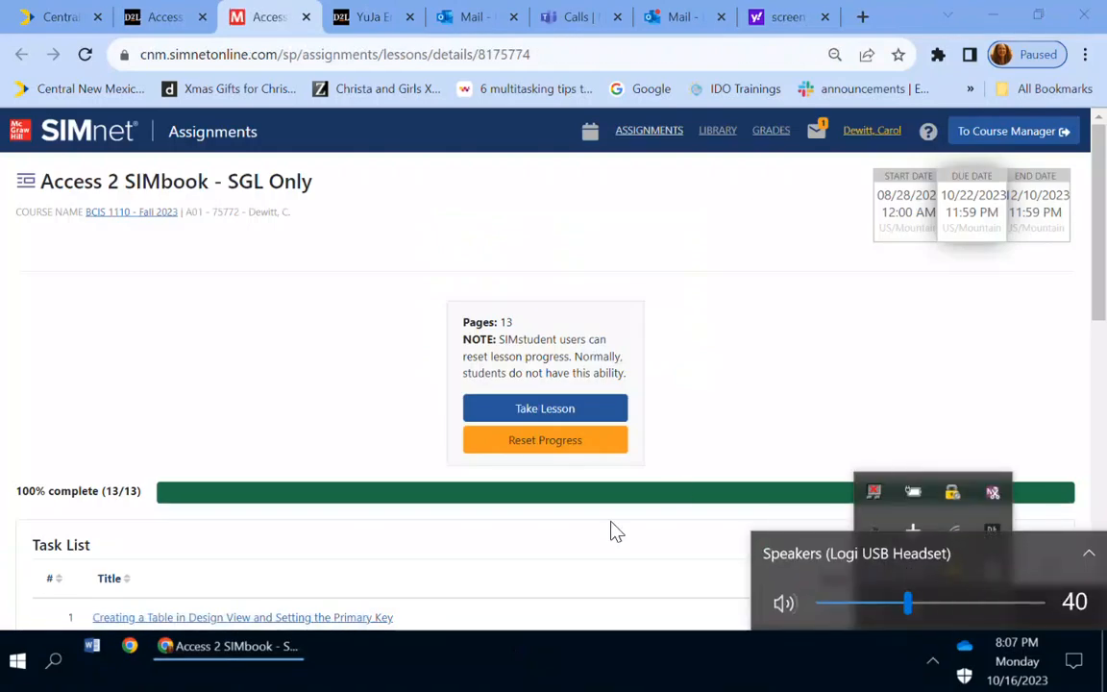
Step: Start the lesson's Let Me Try exercise for the first skill and add a new table in Design view
left_click(517, 411)
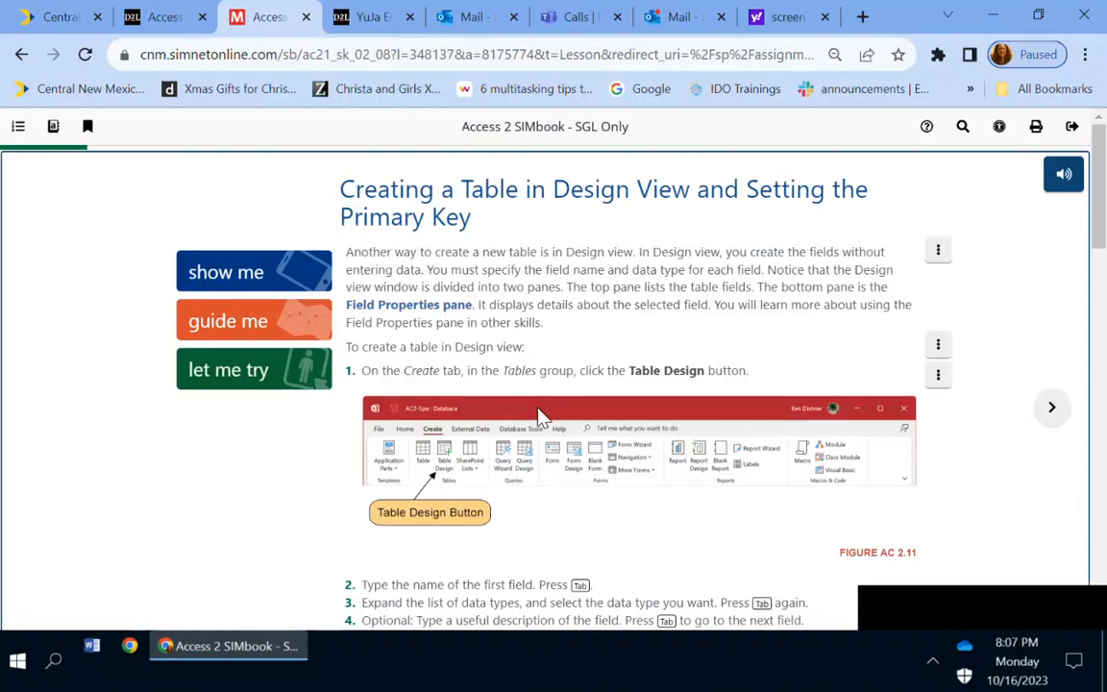
left_click(239, 380)
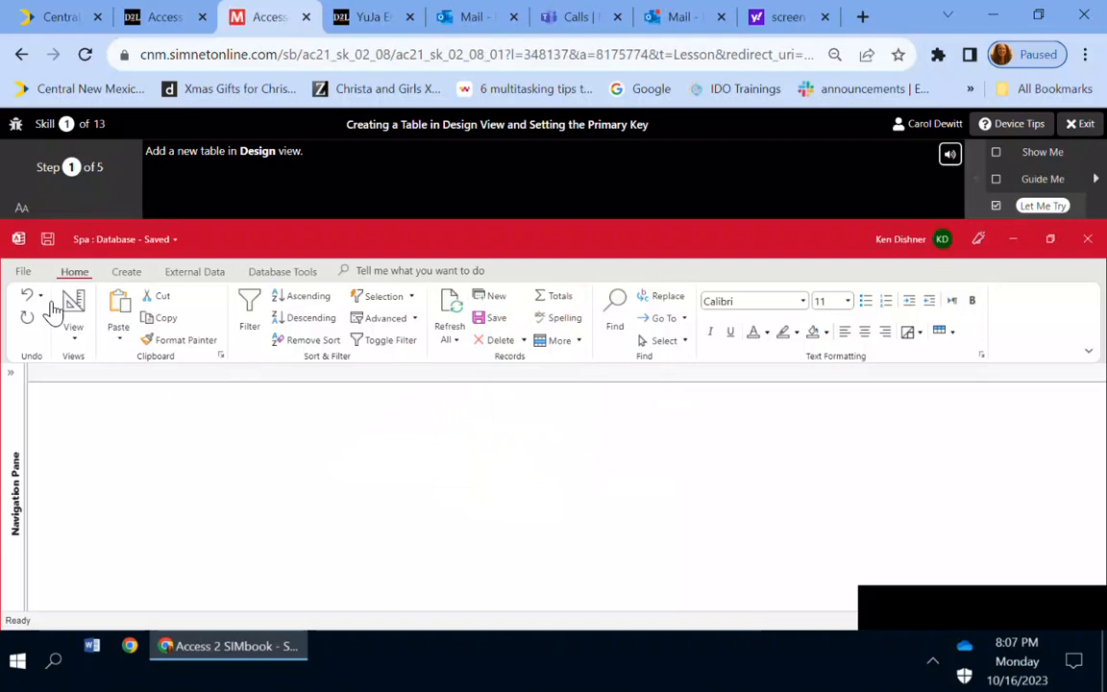
left_click(126, 272)
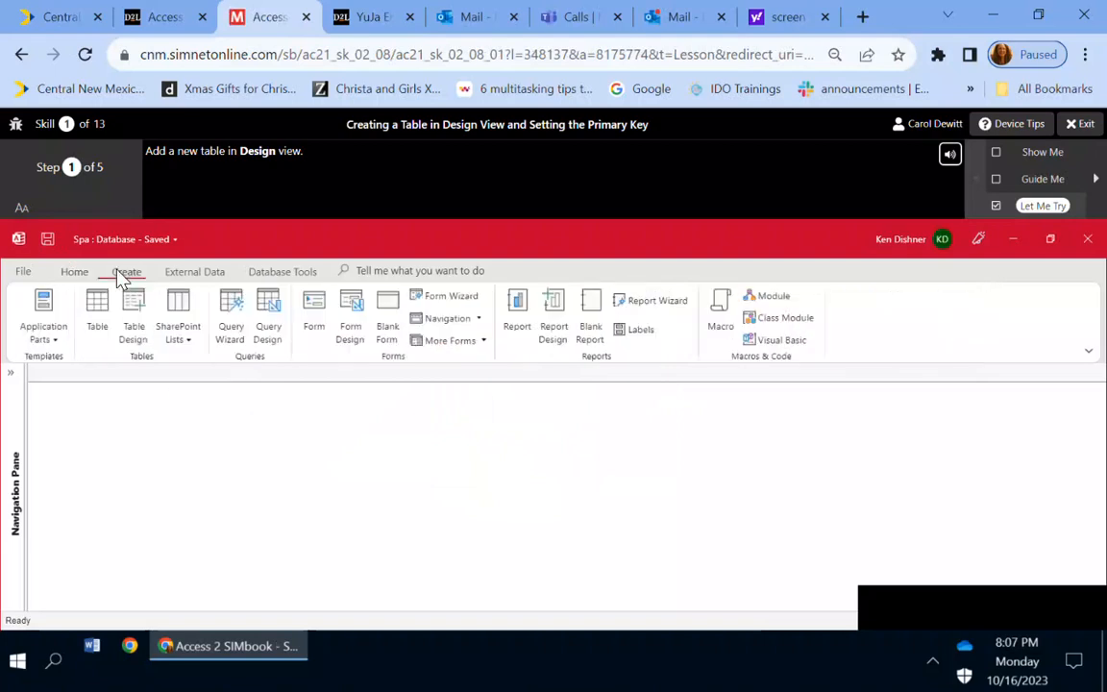
left_click(136, 316)
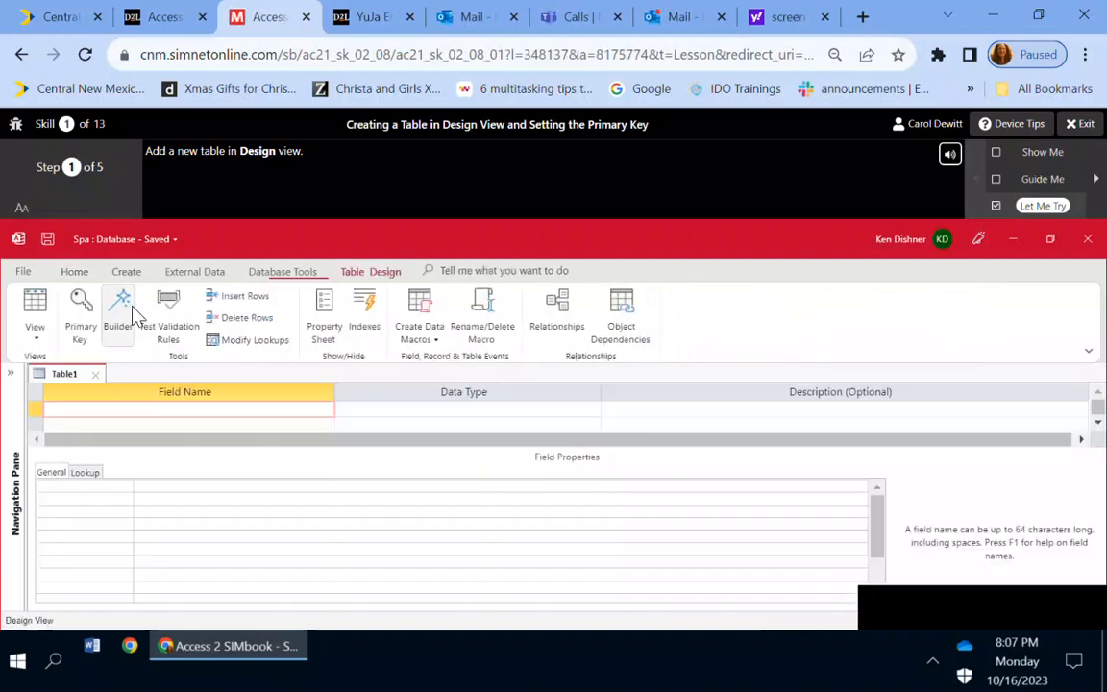
left_click(534, 481)
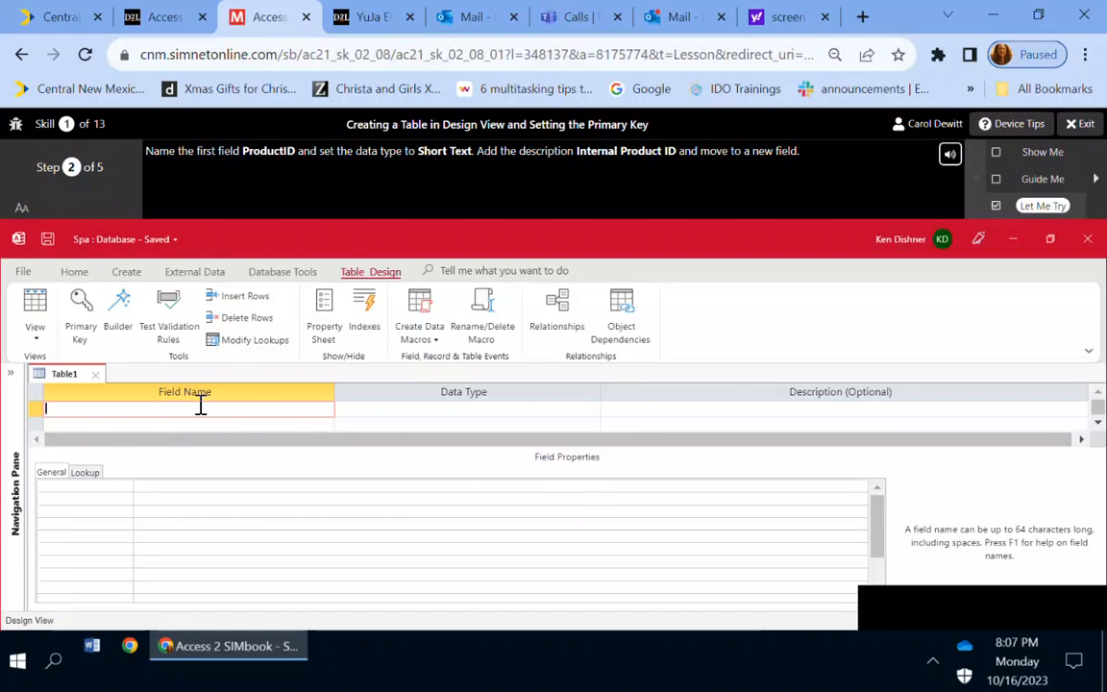
Step: Try to define the first field as ProductID with the Short Text data type and the description Internal Product ID
type("Product")
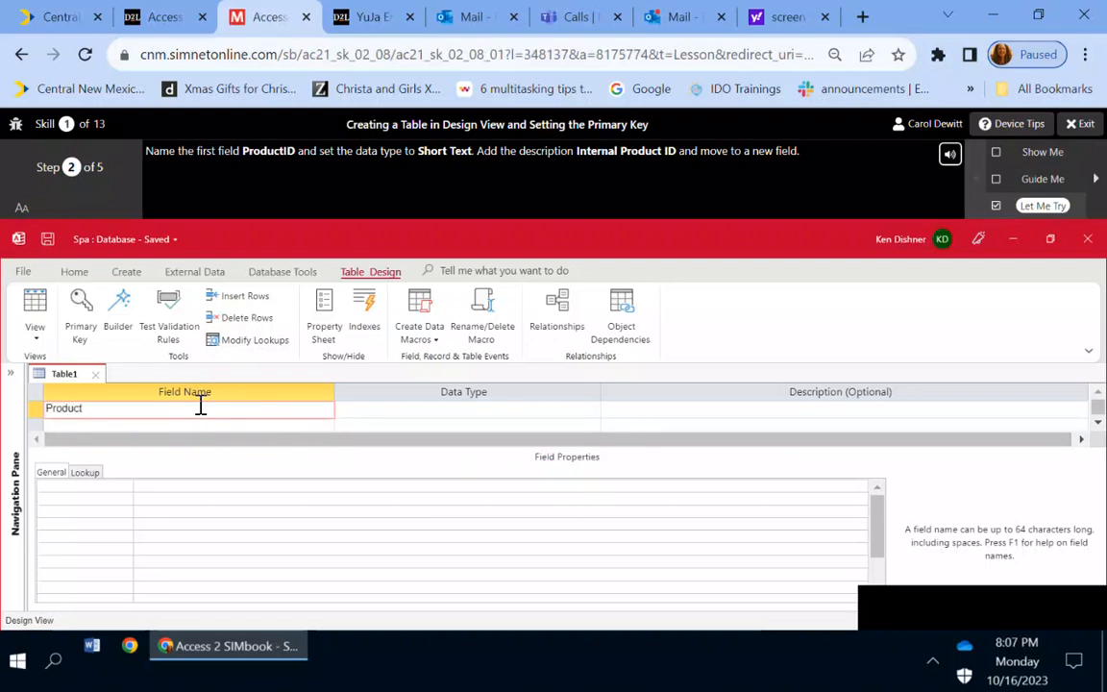
type("ID")
key("Tab")
key("Tab")
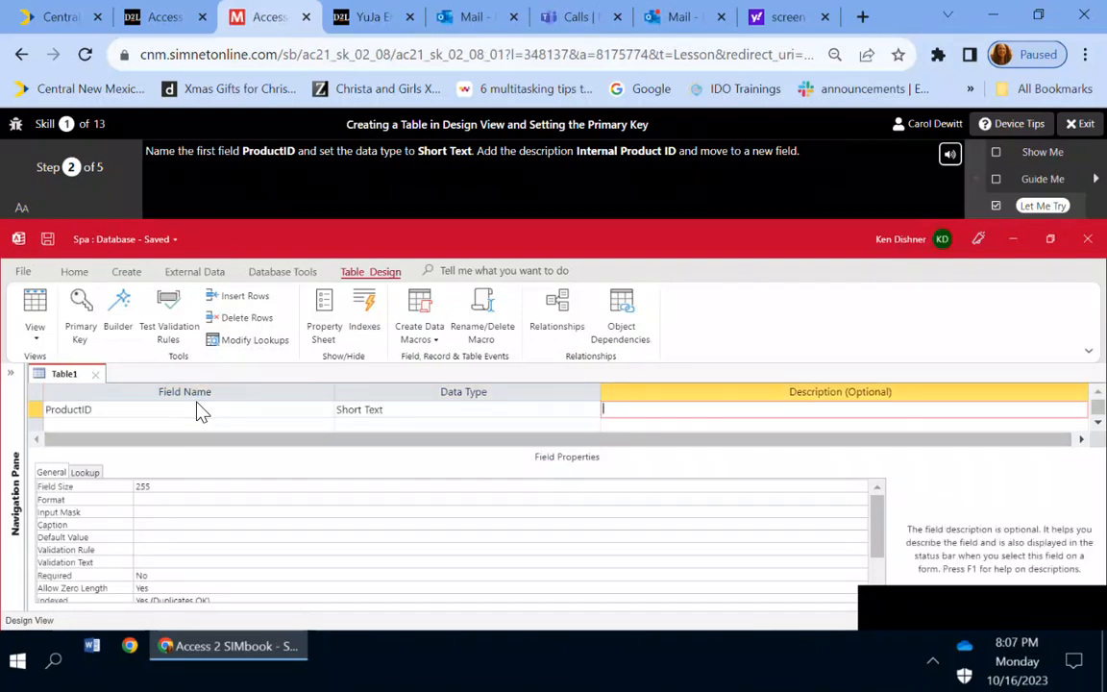
type("Intern")
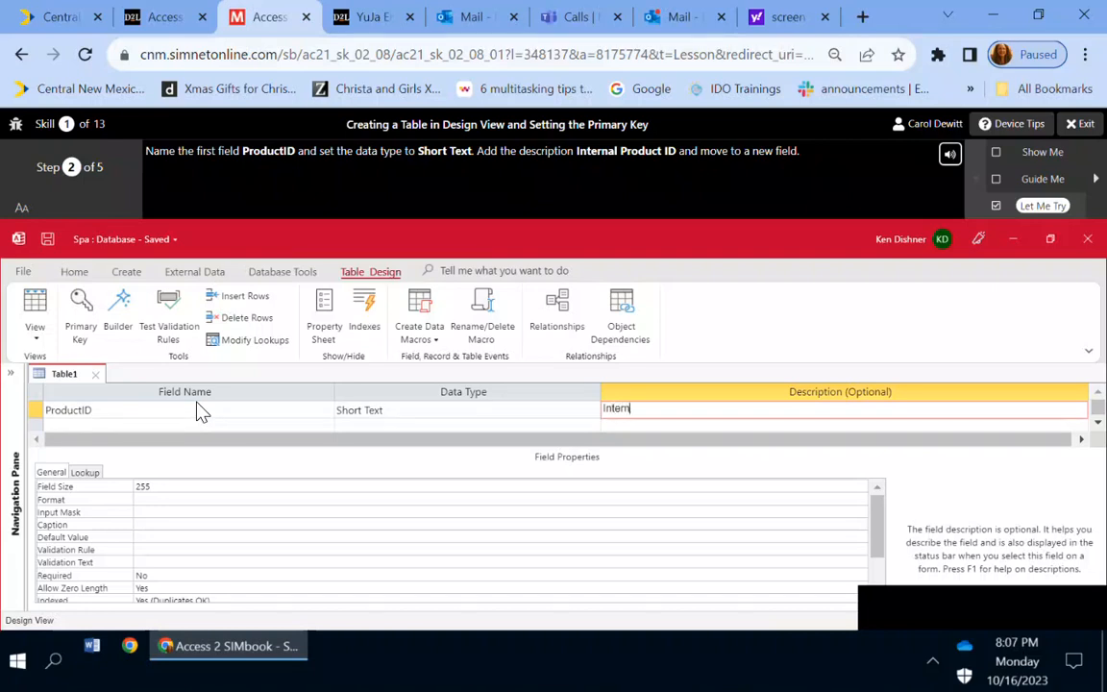
type("al Product ID")
Step: Reset the browser zoom to its default level and check the table design grid
key("ctrl+0")
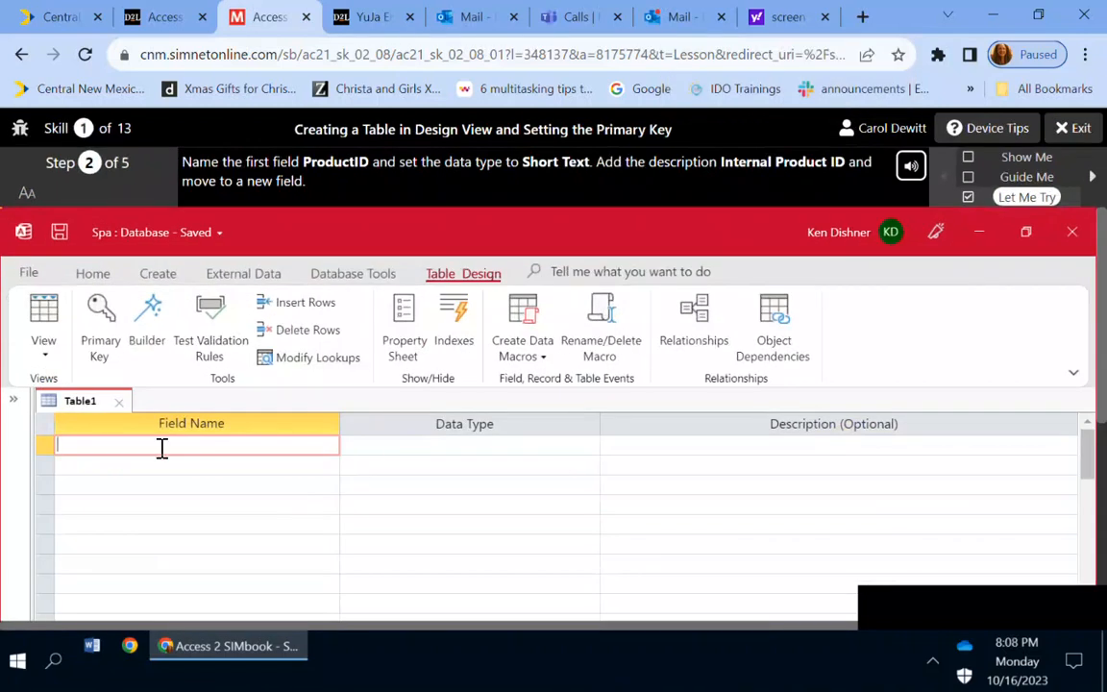
scroll(231, 462, "down", 3)
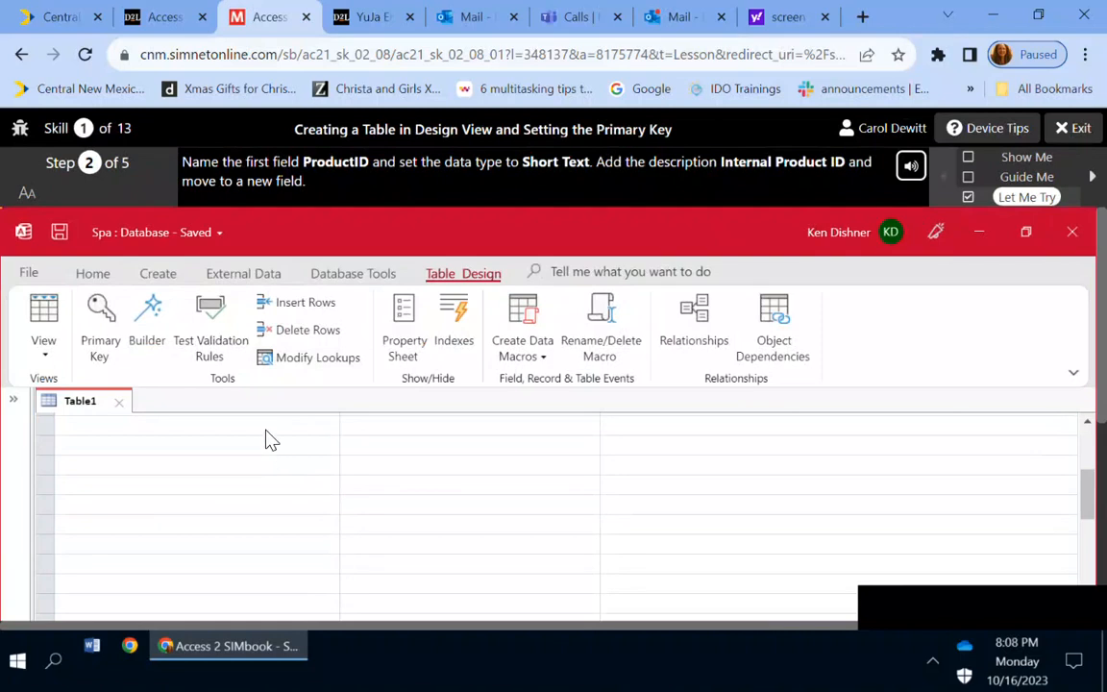
scroll(348, 469, "up", 3)
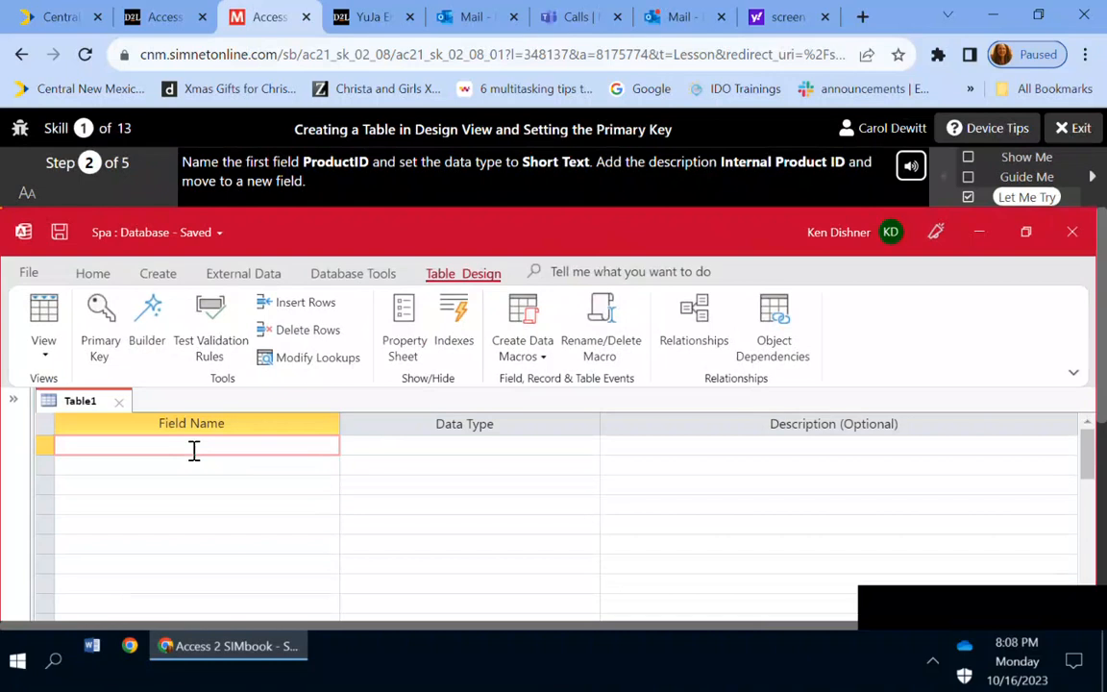
Step: Try again to enter ProductID as the first field name of the new table
type("P")
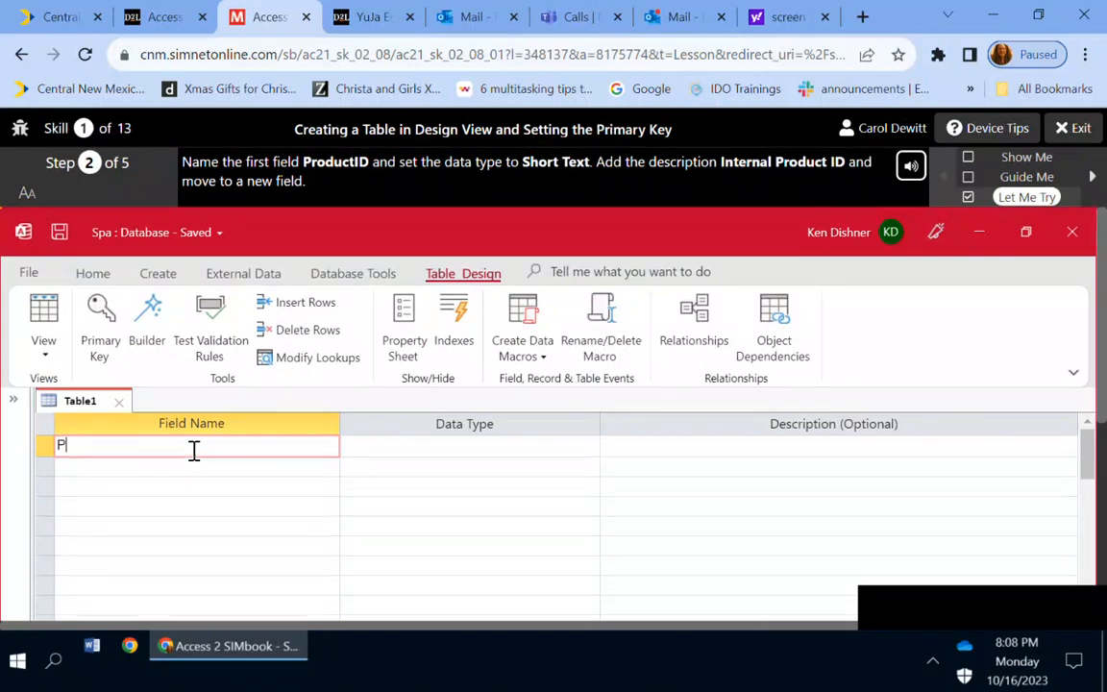
type("roductID")
key("Tab")
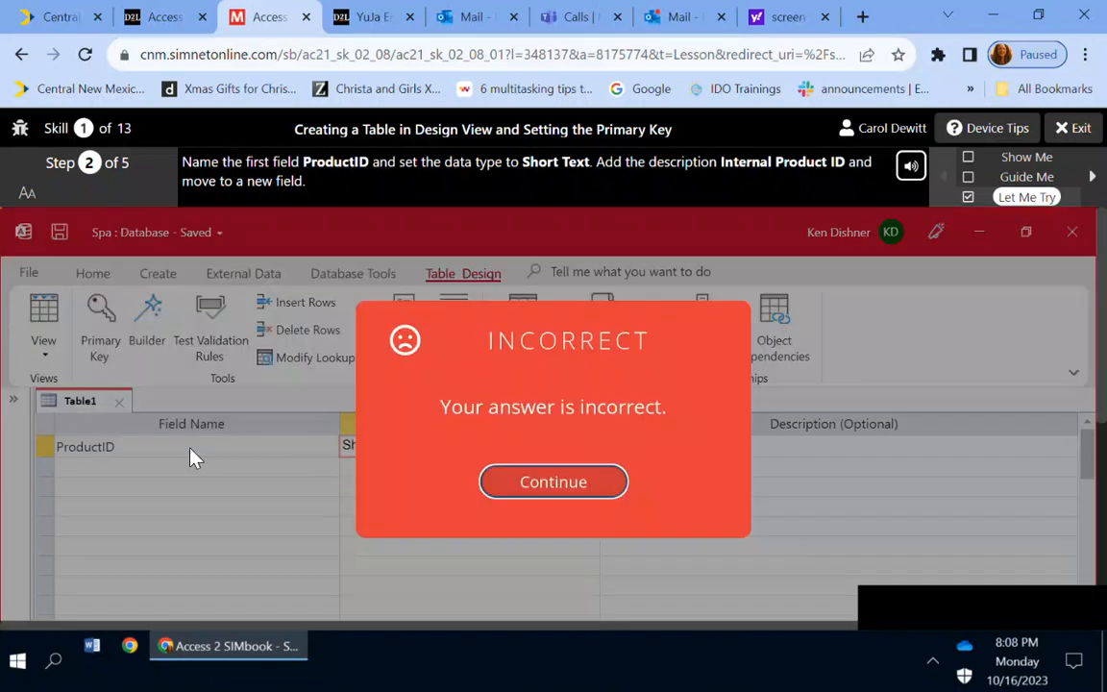
key("Return")
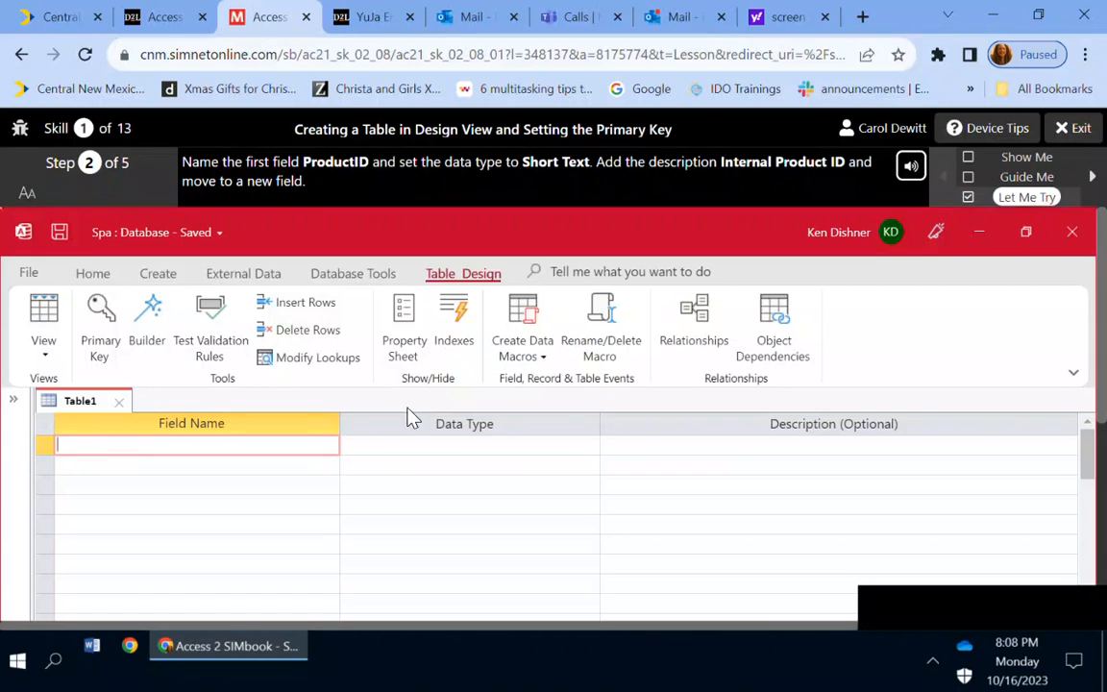
Step: Name the first field of the new table ProductID and move on to its data type
type("rod")
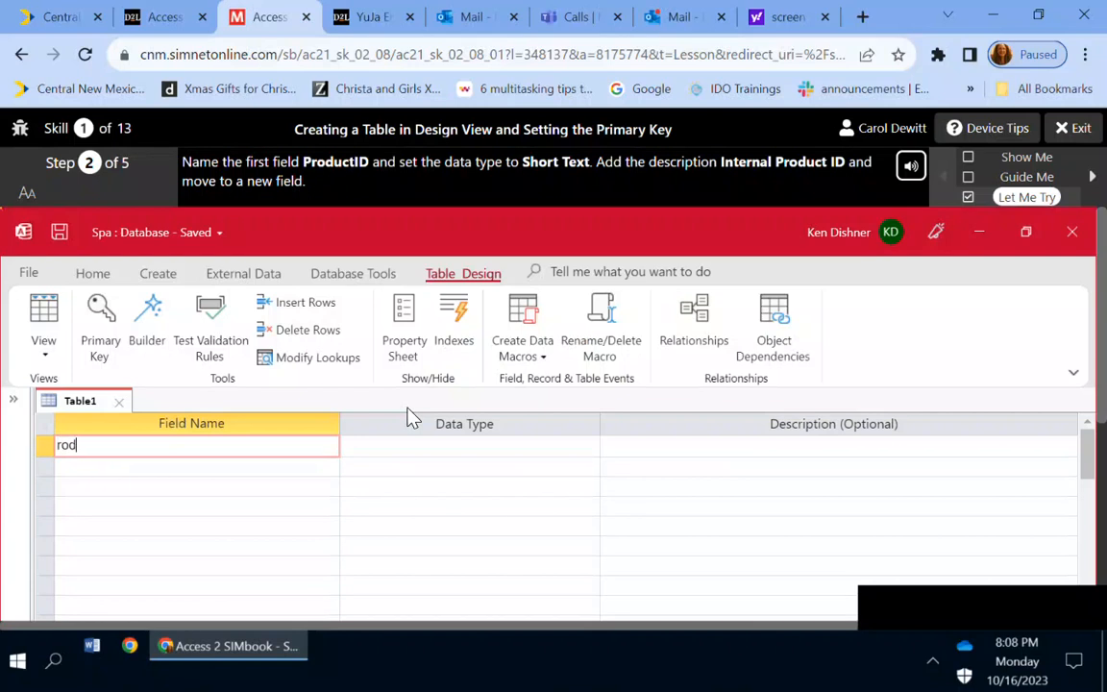
key("BackSpace")
key("BackSpace")
key("BackSpace")
type("ProductI")
key("BackSpace")
key("BackSpace")
type("tID")
key("Tab")
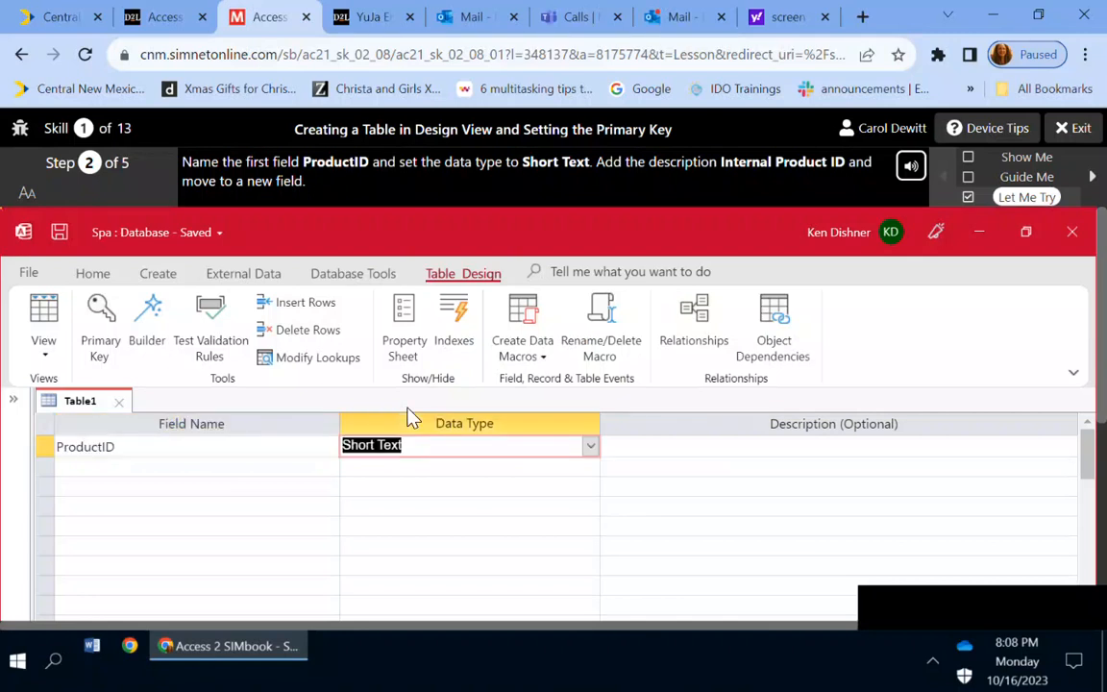
Step: Keep Short Text for ProductID, add the description Internal Product ID, and advance to the exercise's next step
key("Tab")
type("Int")
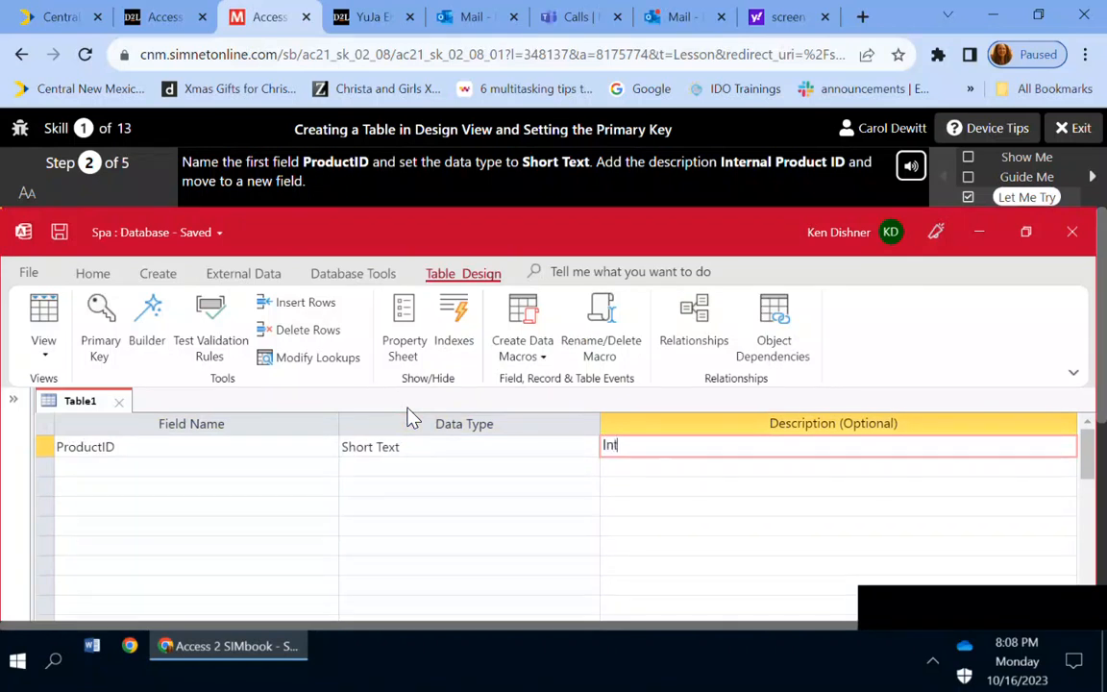
type("ernal Product ID")
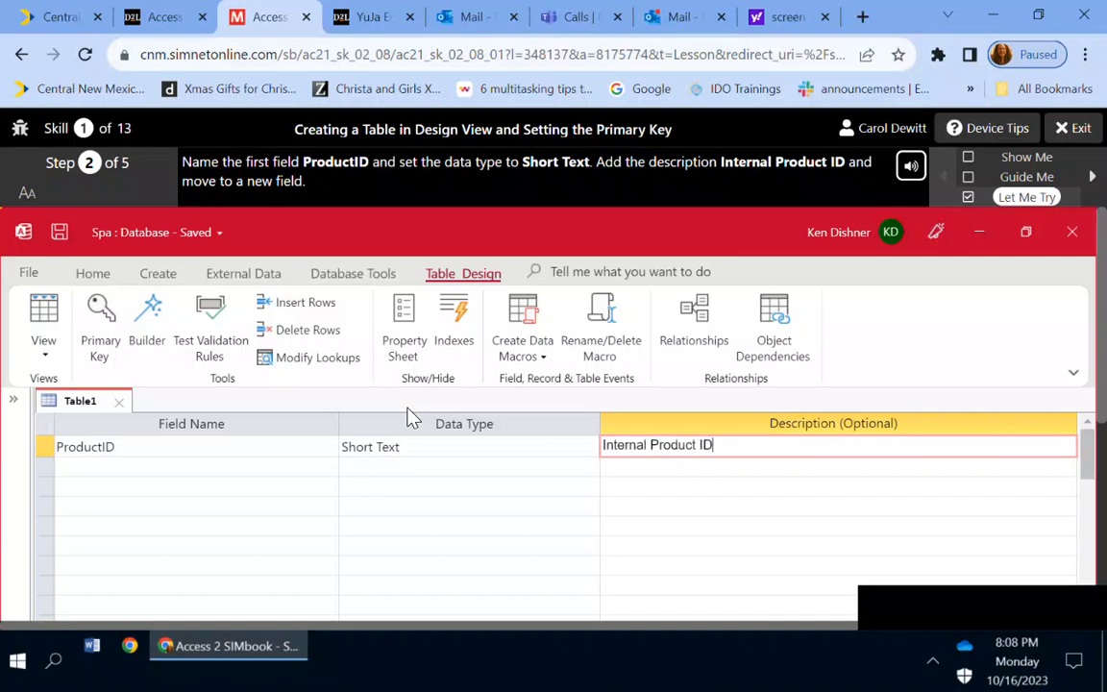
key("Return")
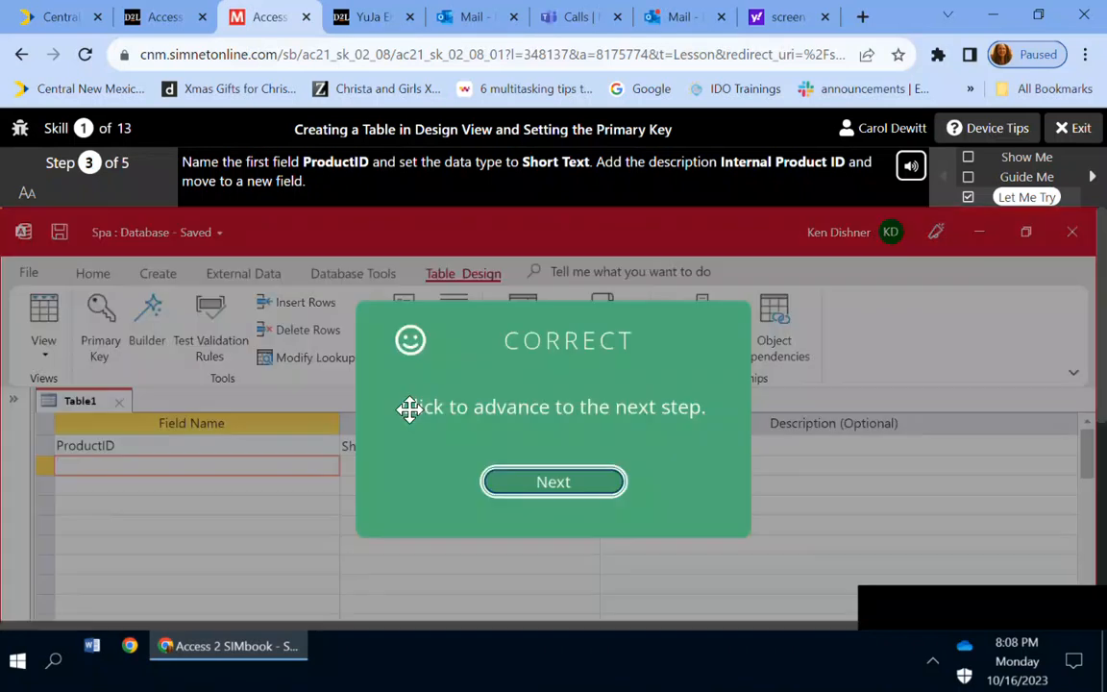
left_click(514, 496)
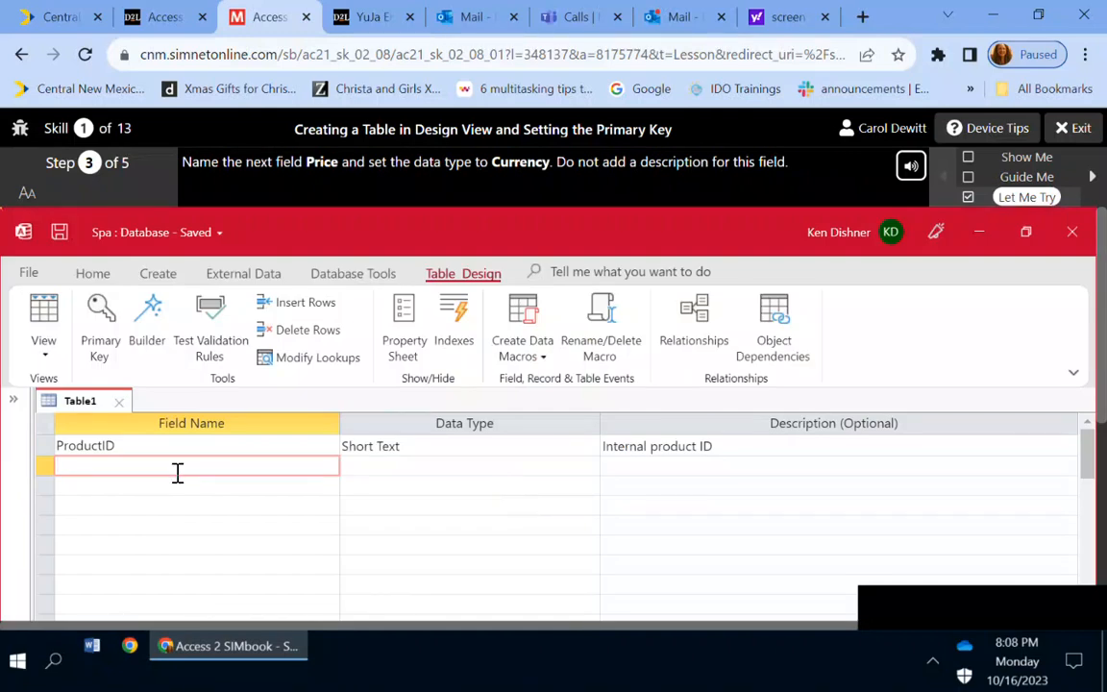
Step: Try to add a second field named Price with the Currency data type
type("Price")
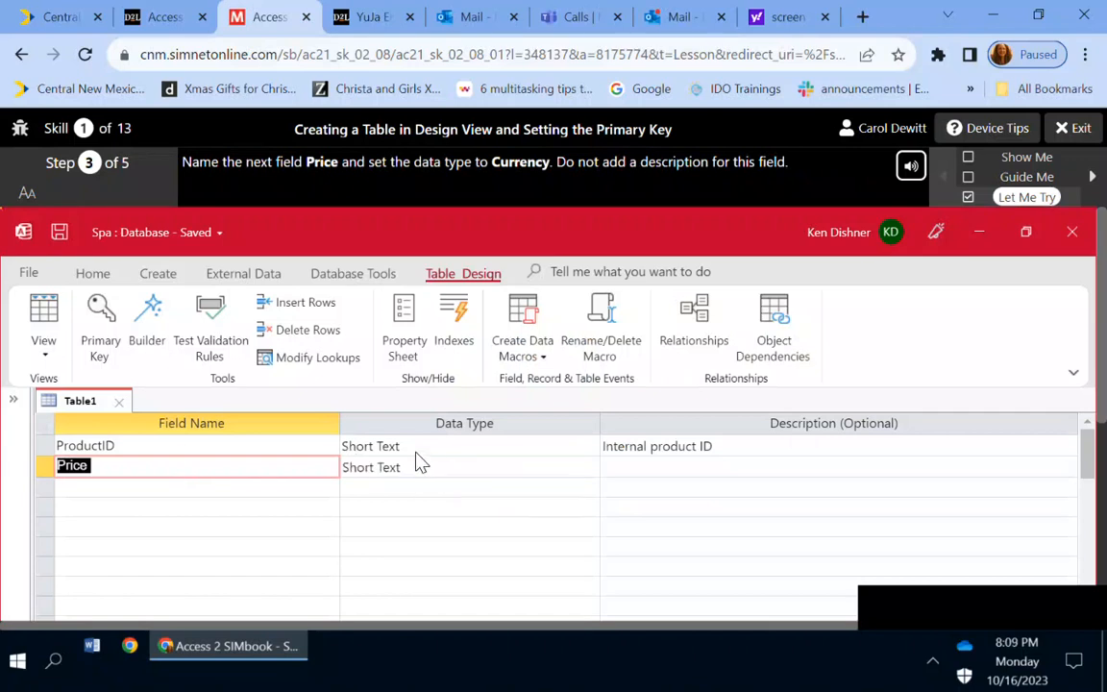
left_click(550, 471)
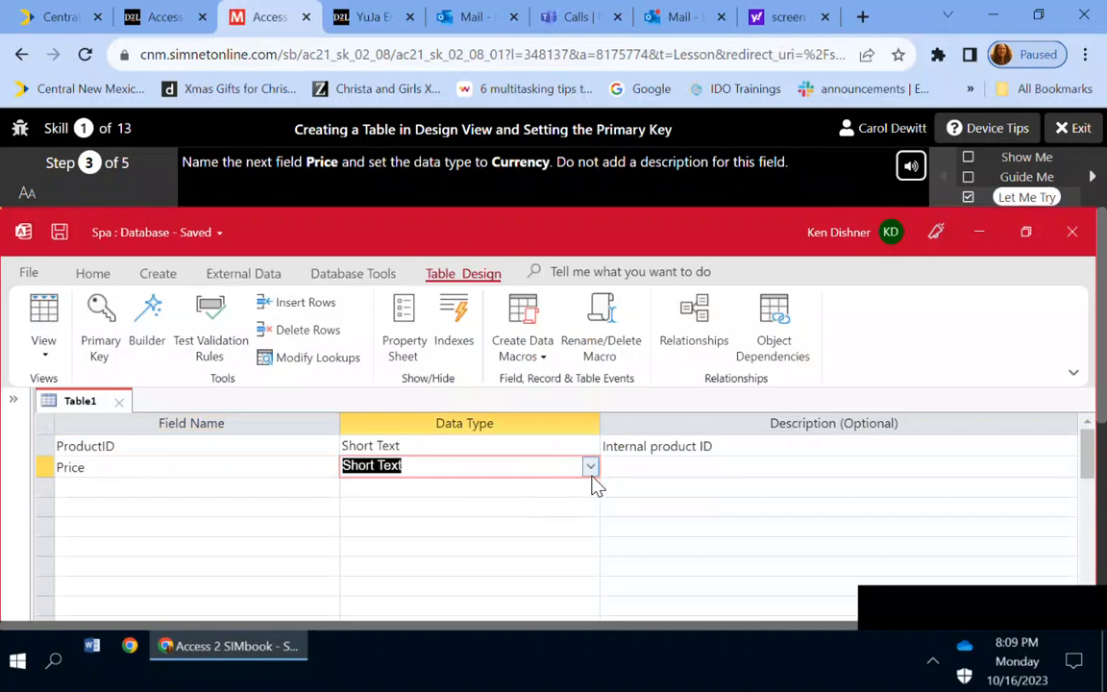
left_click(590, 467)
left_click(371, 577)
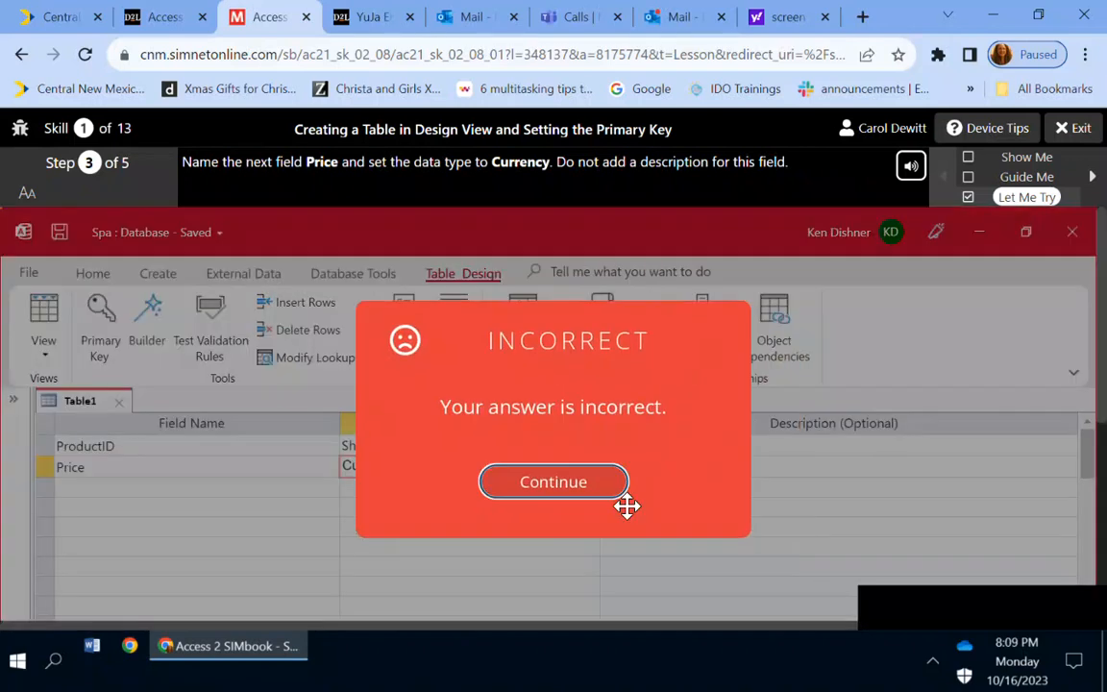
left_click(587, 485)
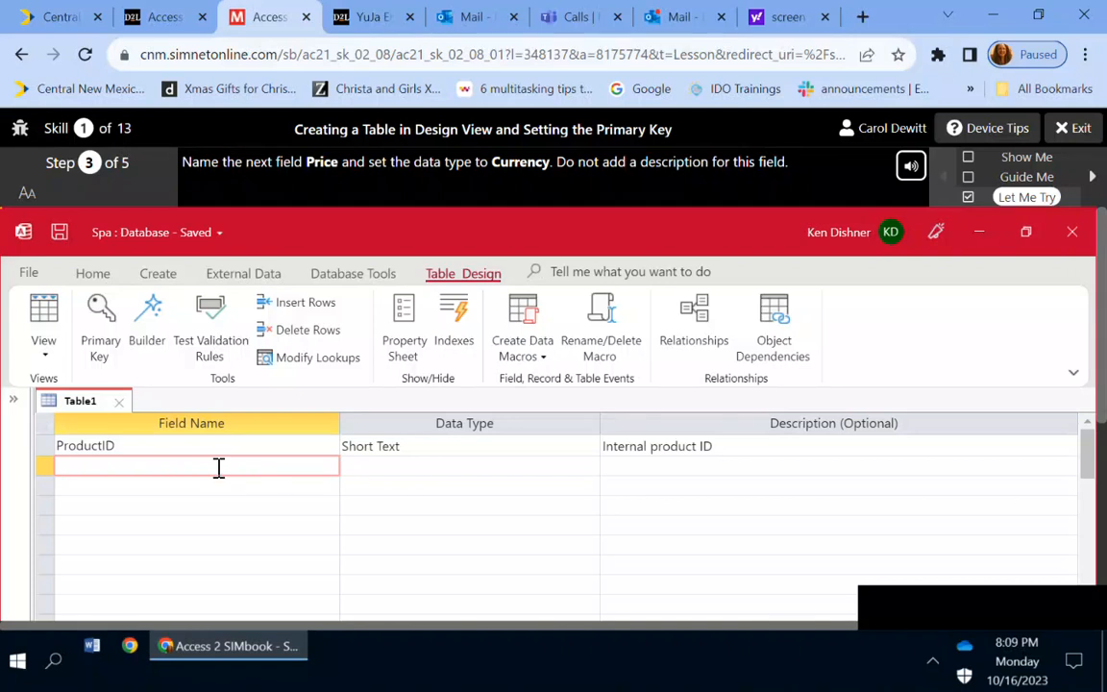
Step: Try to enter Price as the second field again, moving past its data type without changing it
type("Price")
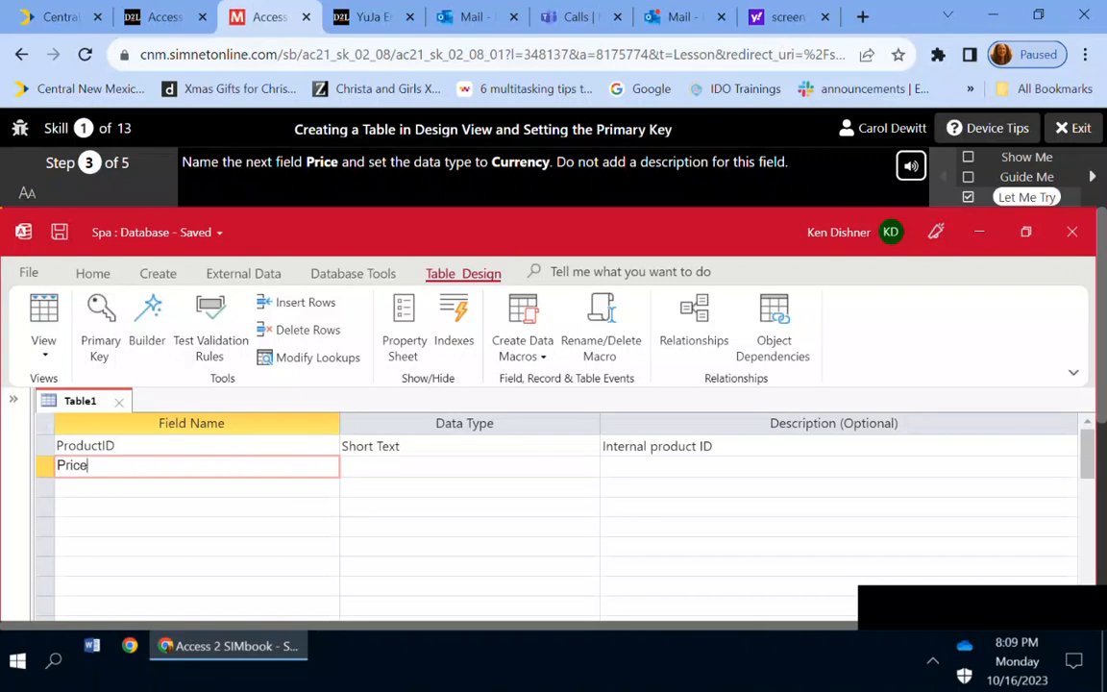
key("Tab")
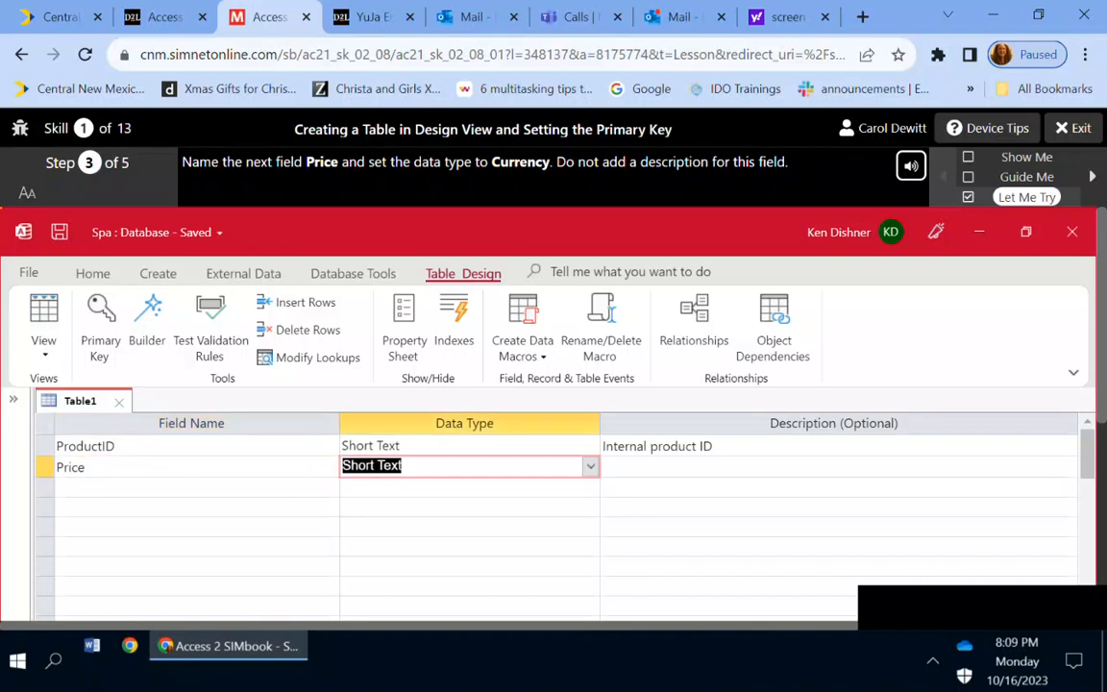
key("Tab")
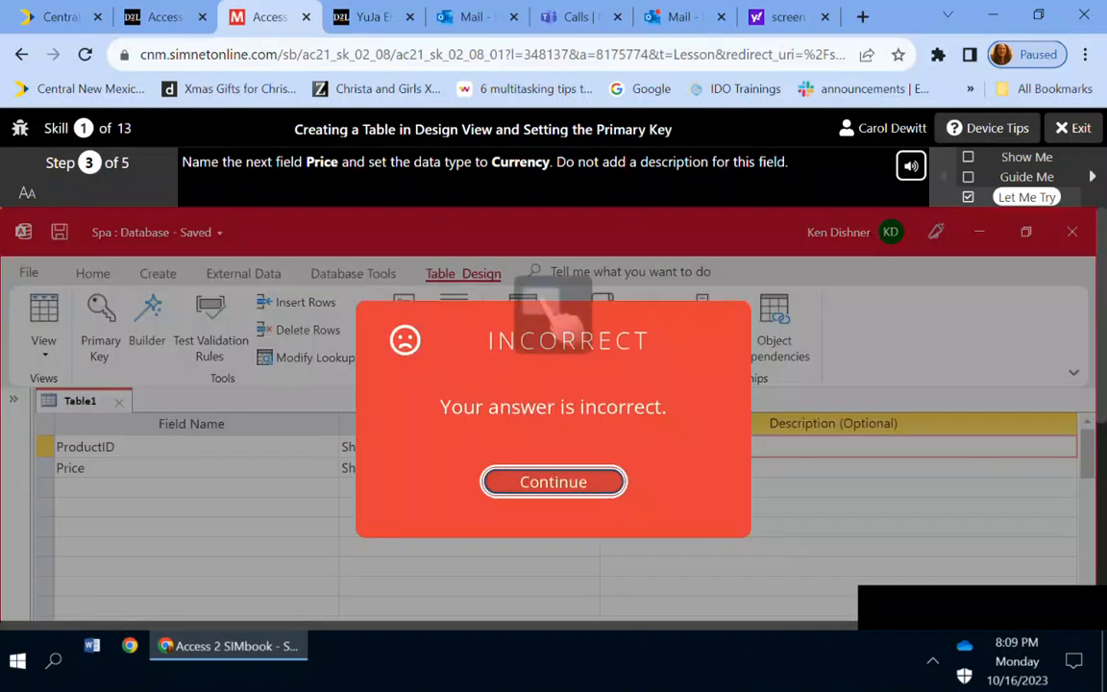
left_click(539, 485)
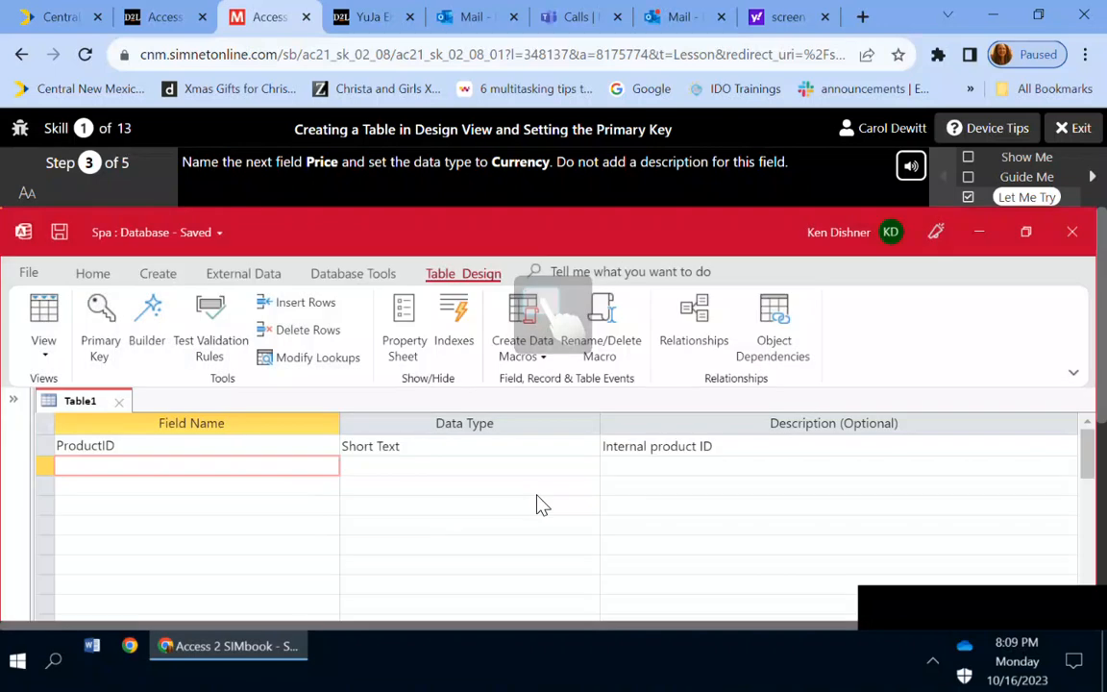
Step: Try to set the second field's data type to Currency before entering a field name
left_click(364, 466)
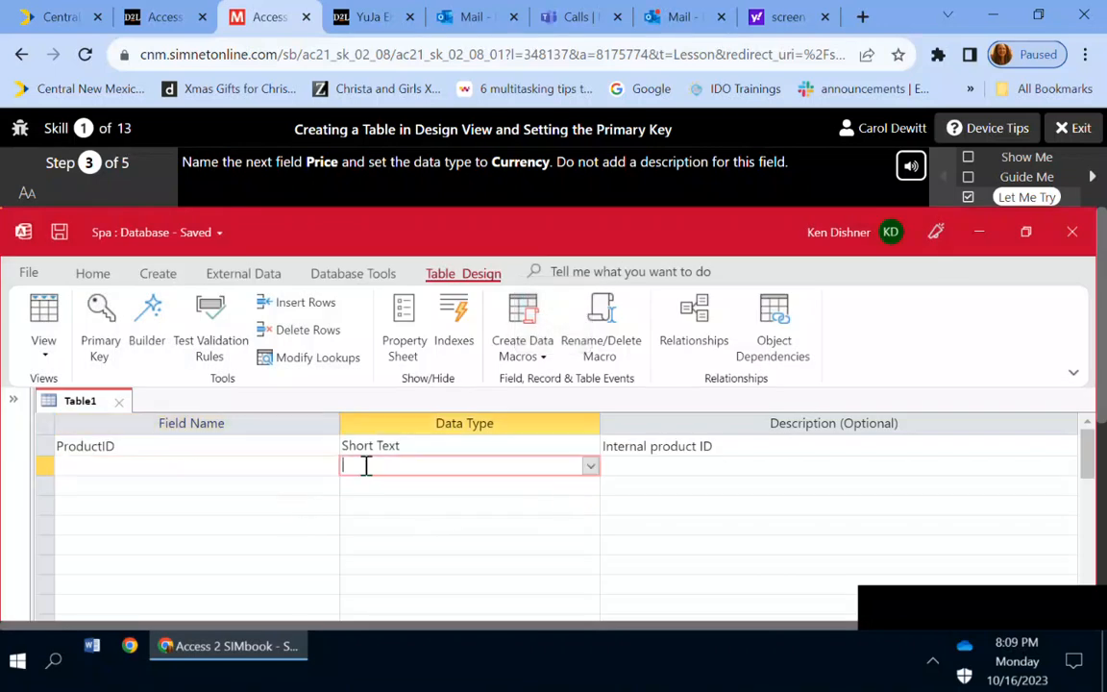
left_click(590, 465)
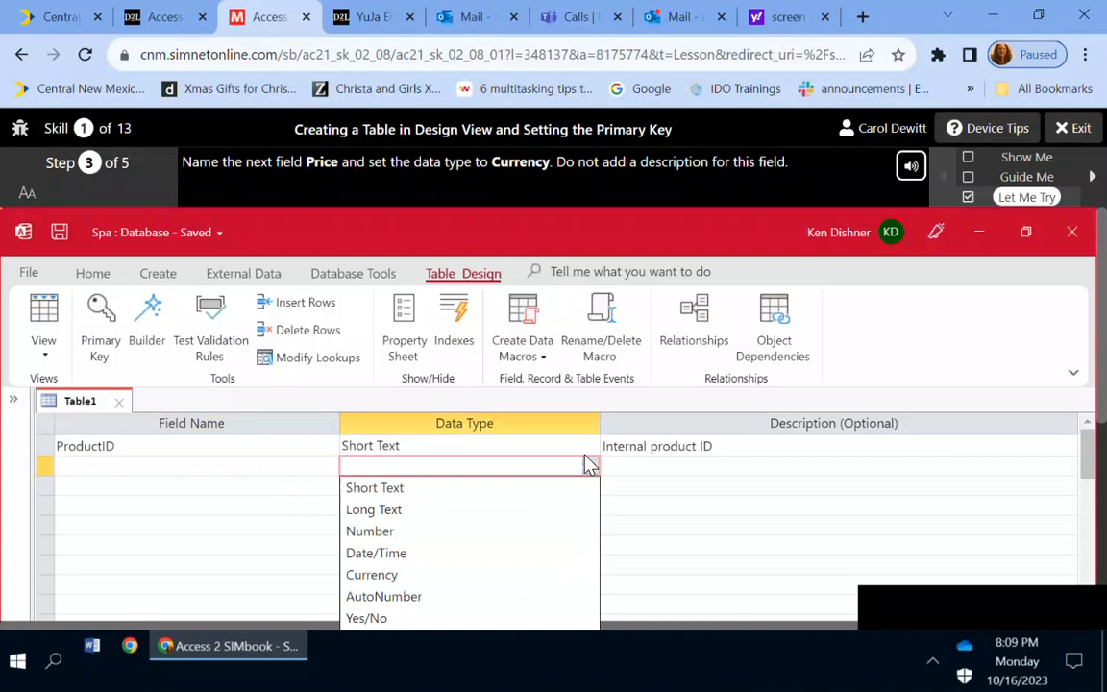
left_click(421, 577)
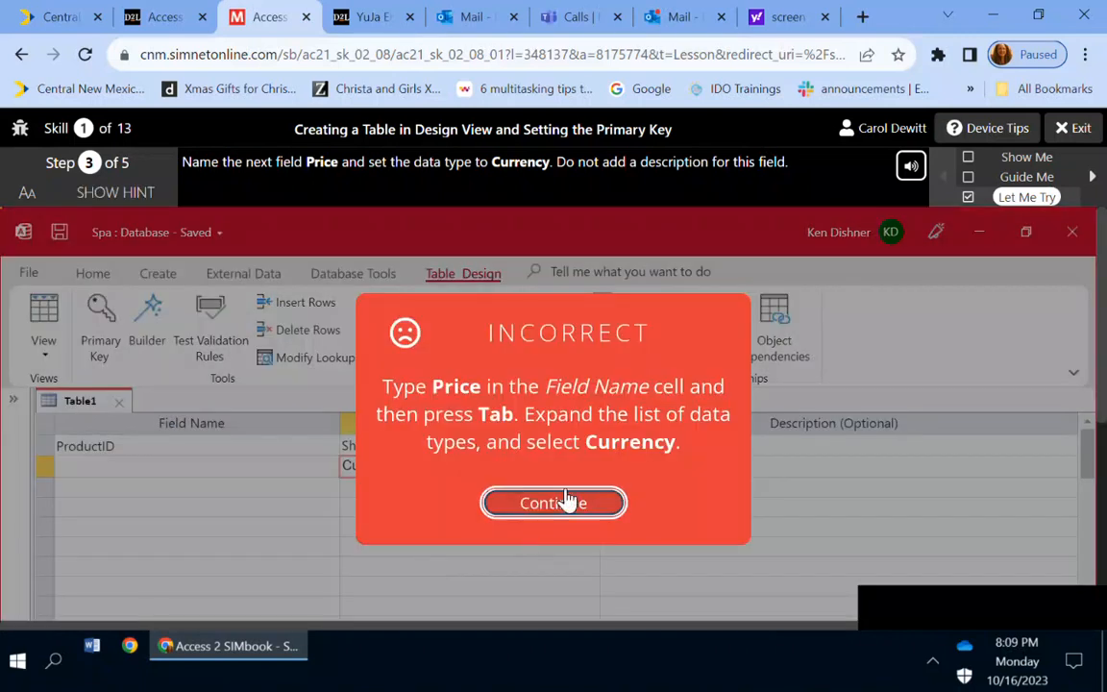
left_click(519, 504)
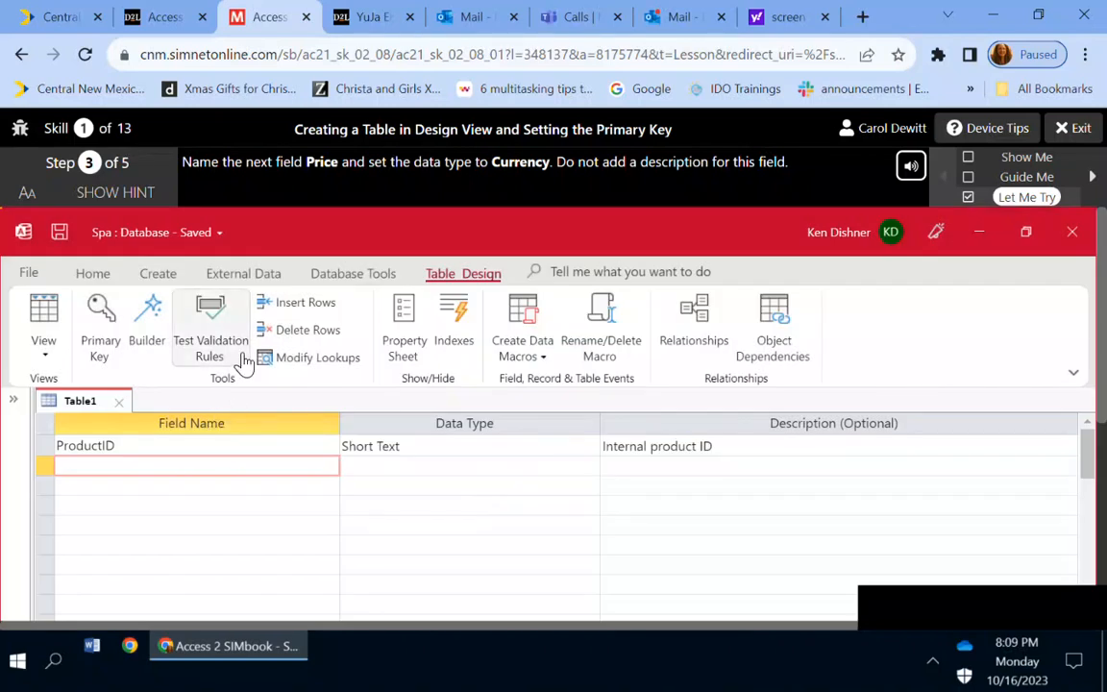
double_click(95, 446)
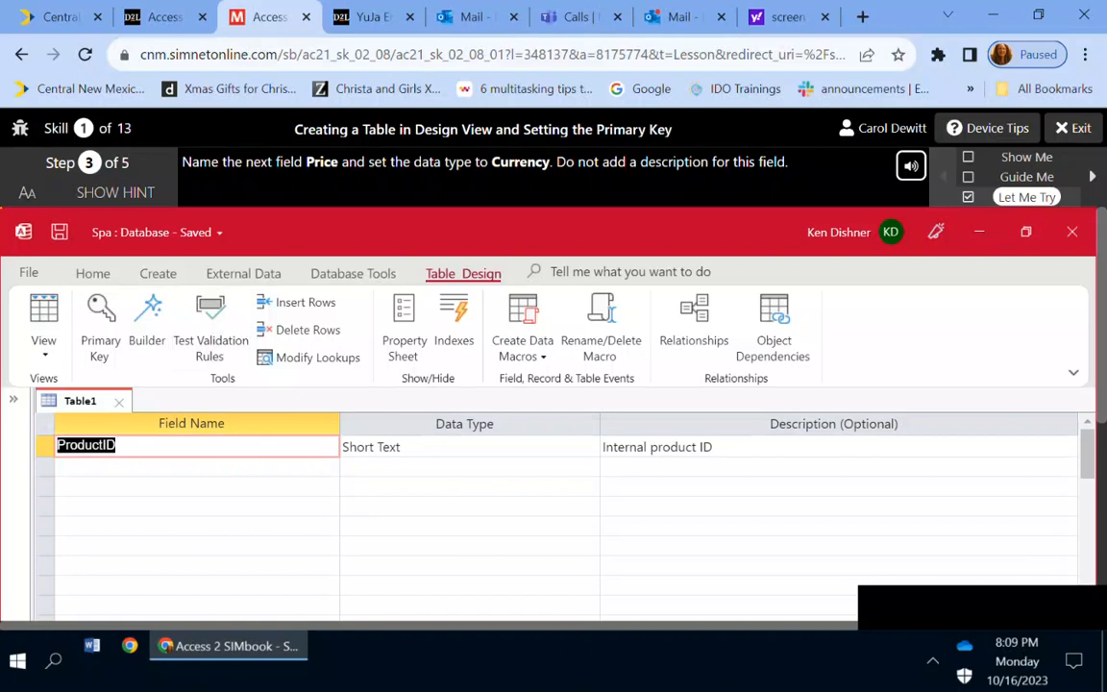
key("Tab")
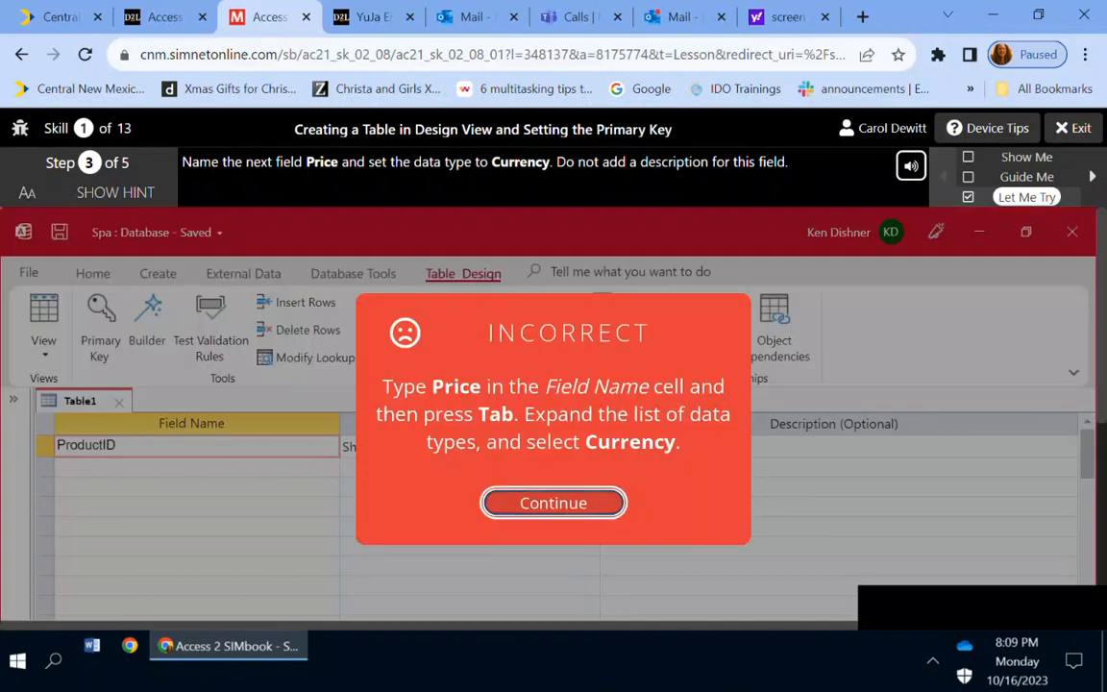
key("Return")
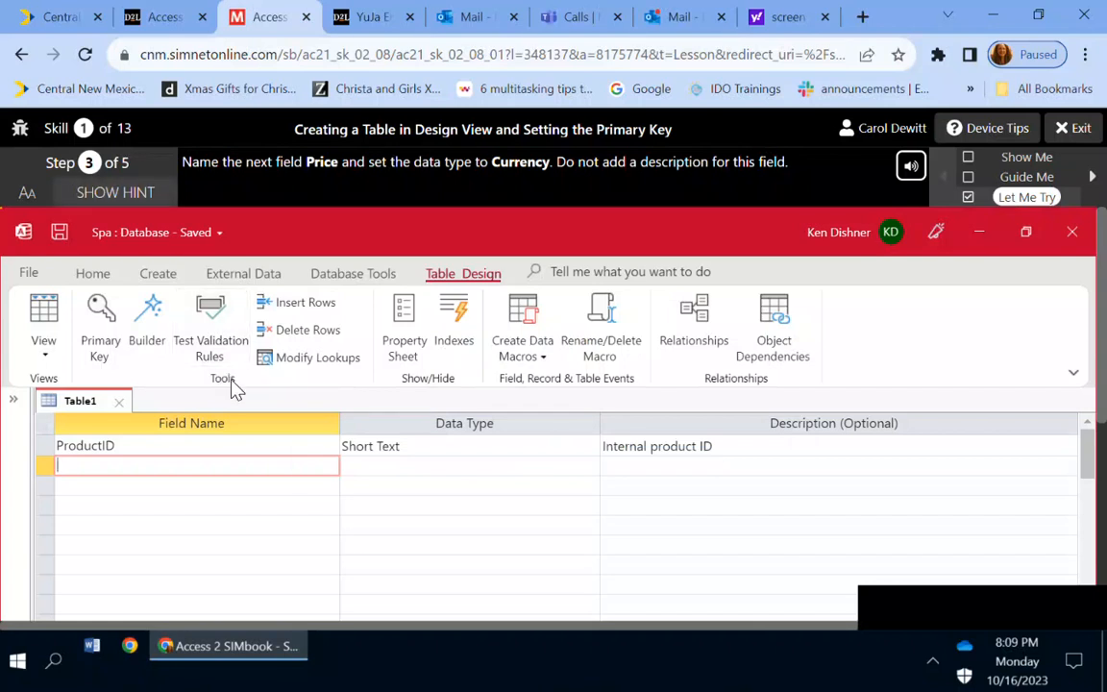
Step: Name the second field Price, set its data type to Currency, and advance to the exercise's next step
type("Price")
key("Tab")
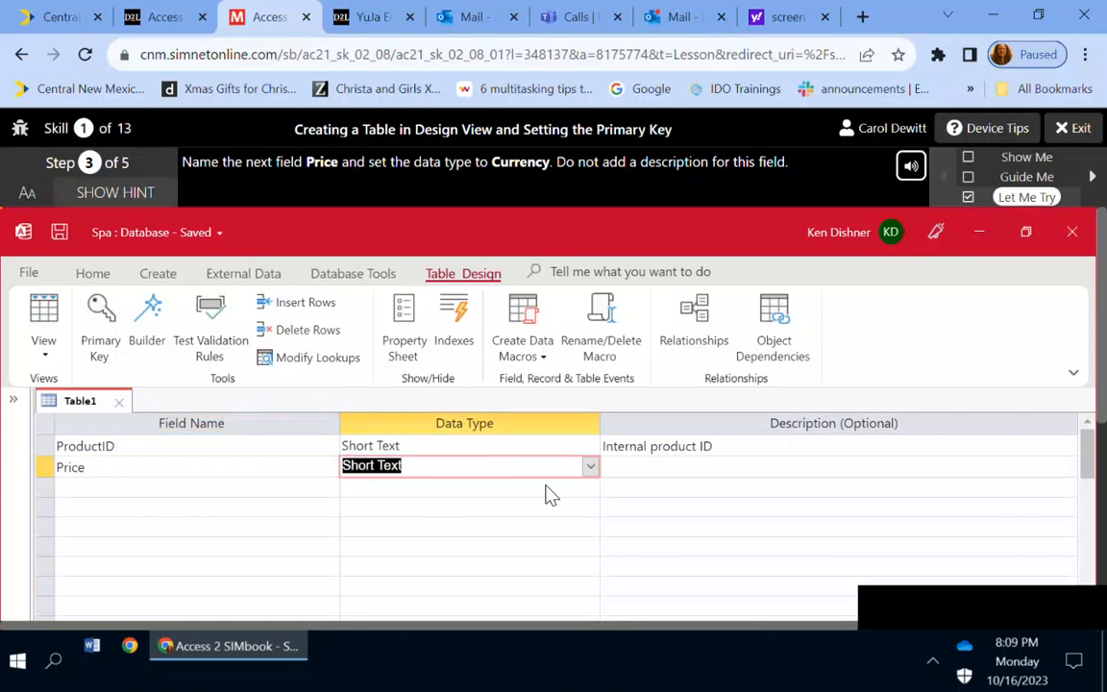
left_click(593, 467)
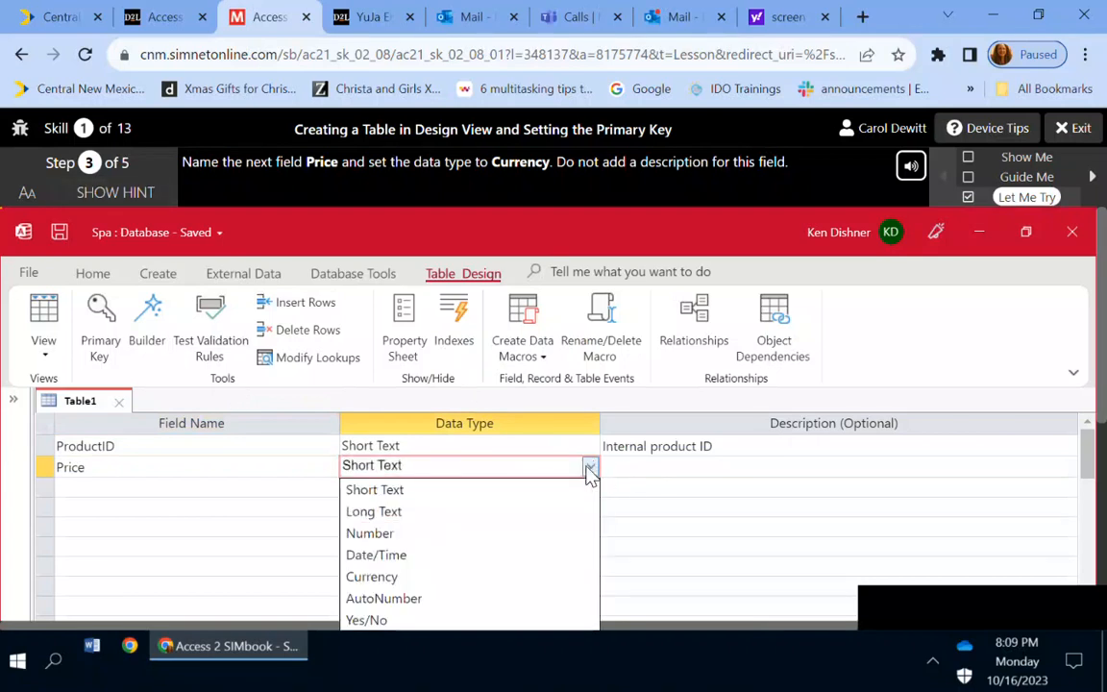
left_click(434, 578)
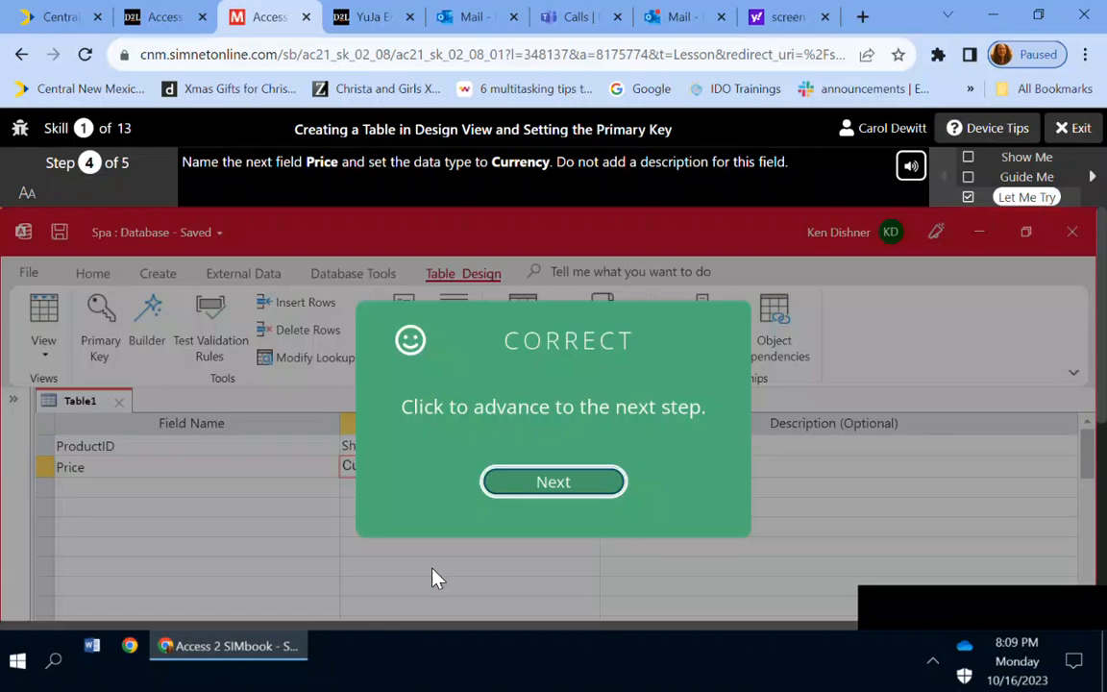
left_click(553, 483)
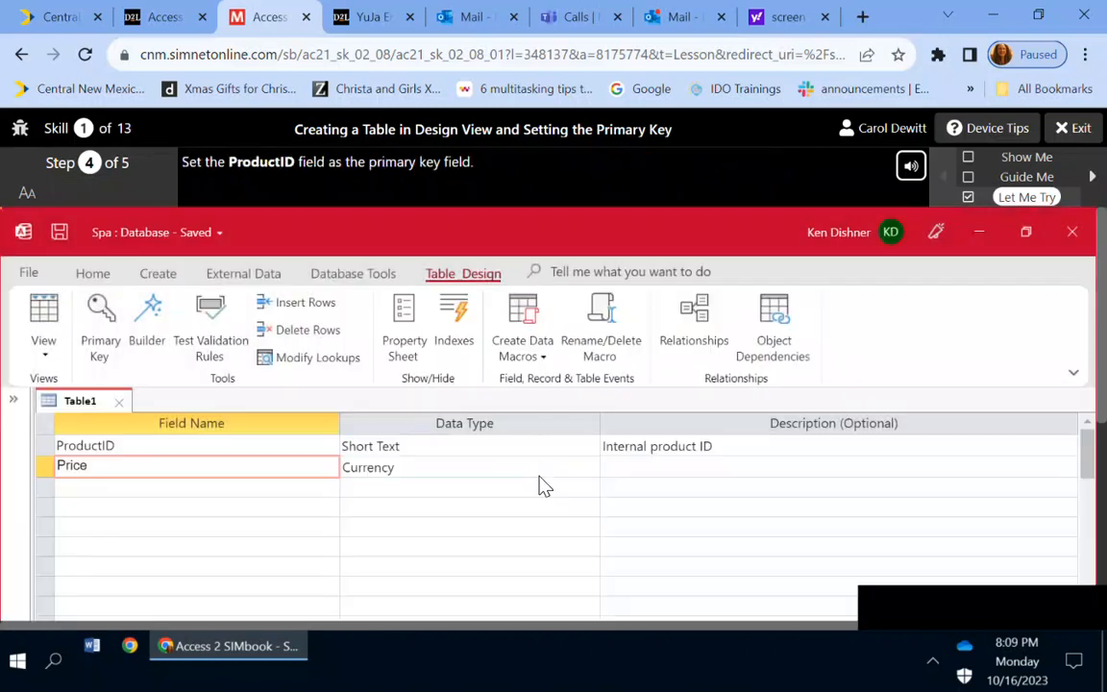
Step: Set the ProductID field as the table's primary key and advance to the exercise's next step
double_click(128, 448)
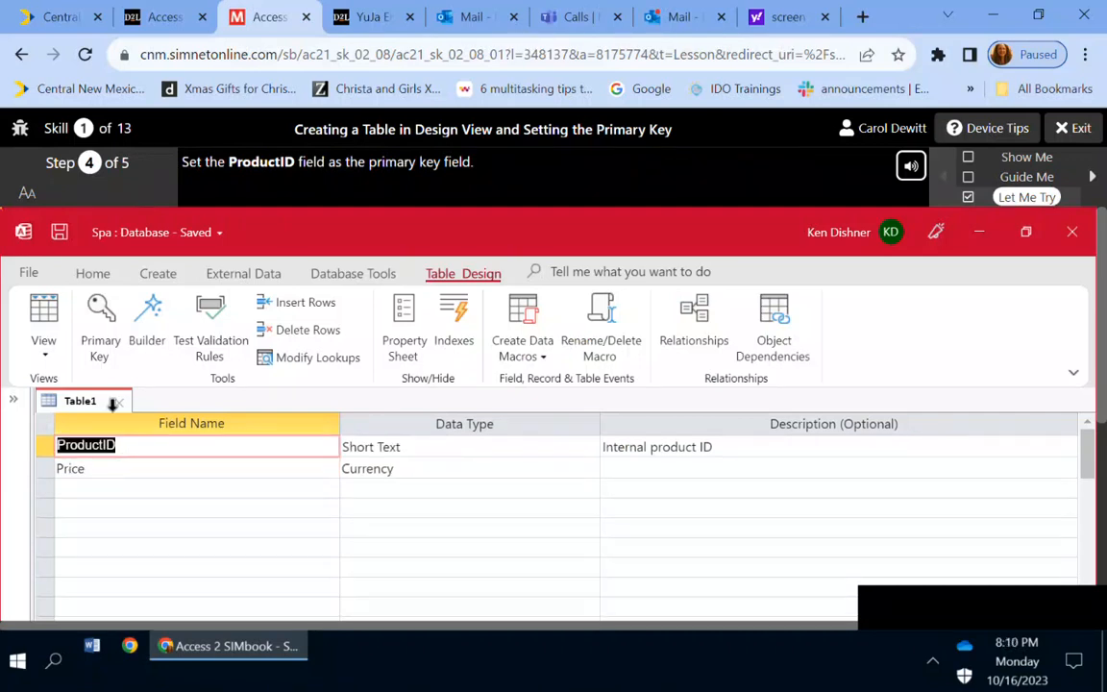
left_click(105, 353)
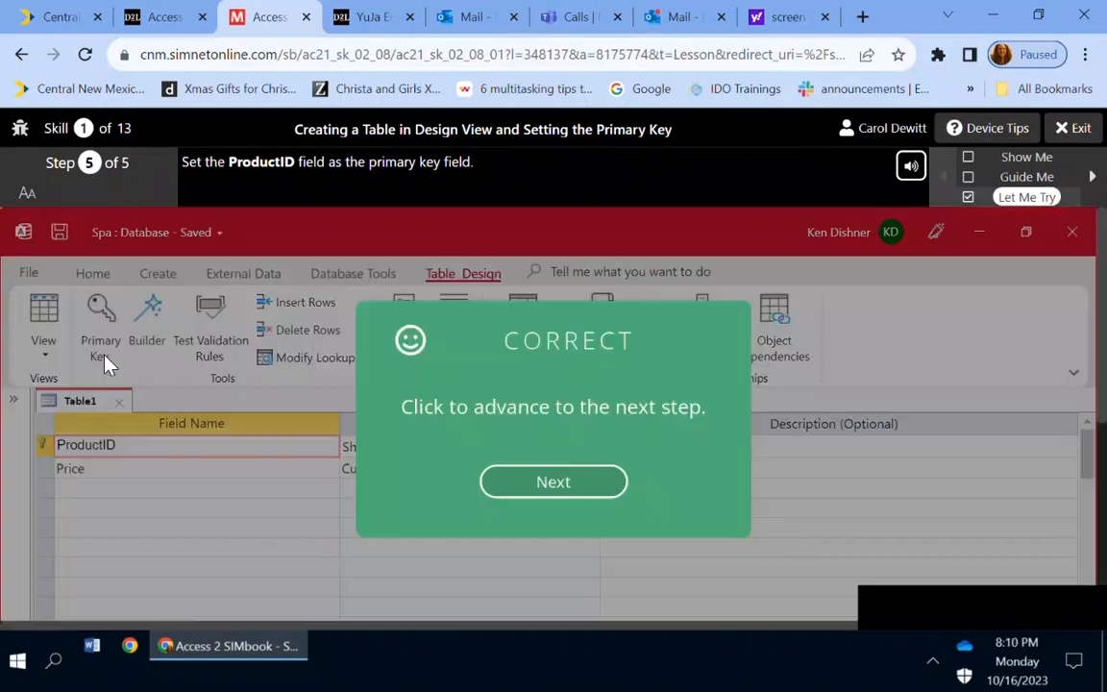
left_click(554, 483)
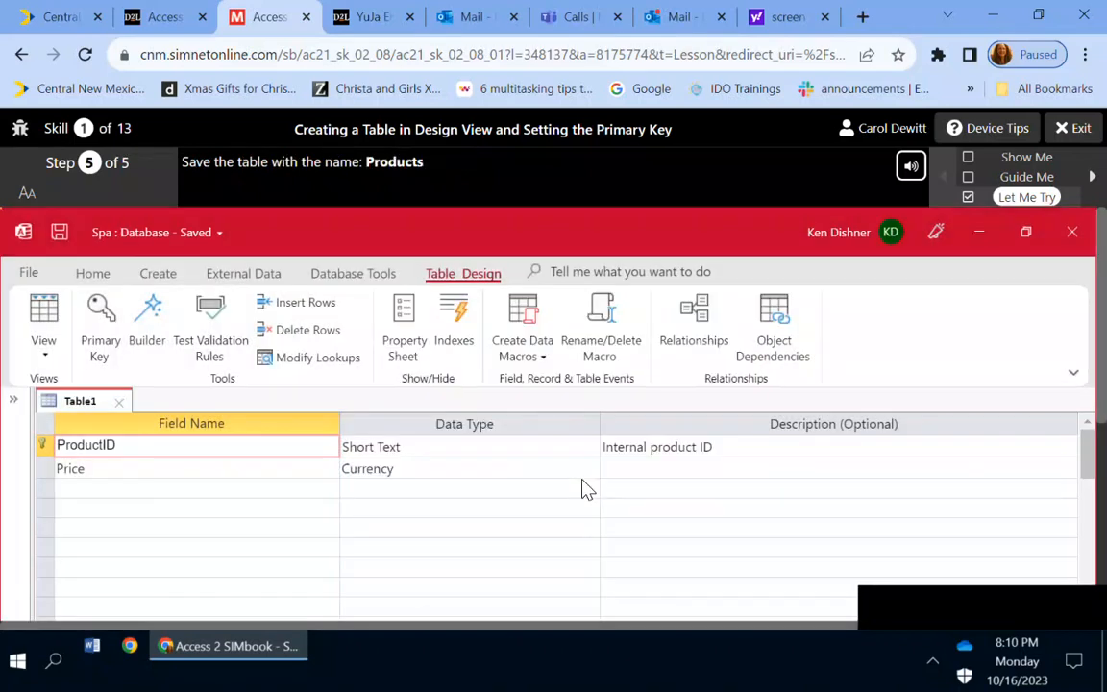
Step: Save the table with the name Products
key("ctrl+s")
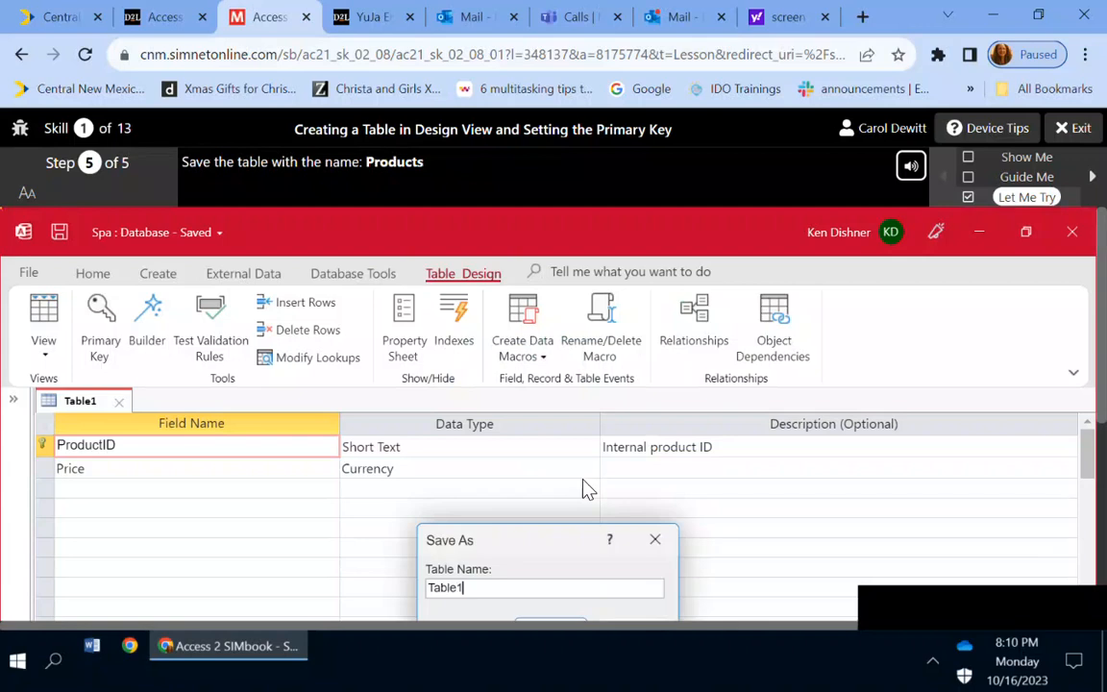
key("BackSpace")
key("BackSpace")
key("BackSpace")
key("BackSpace")
key("BackSpace")
key("BackSpace")
type("Products")
key("Return")
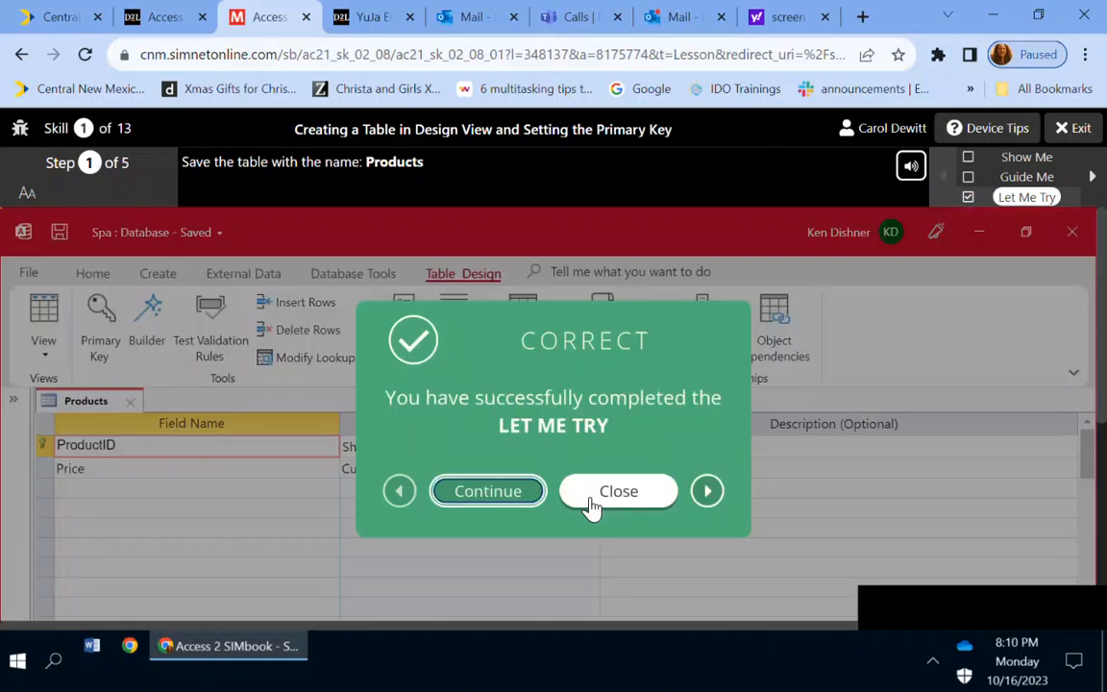
Step: Continue to skill 2's Let Me Try exercise and insert a new field row between ProductID and Price in the Products table
left_click(487, 494)
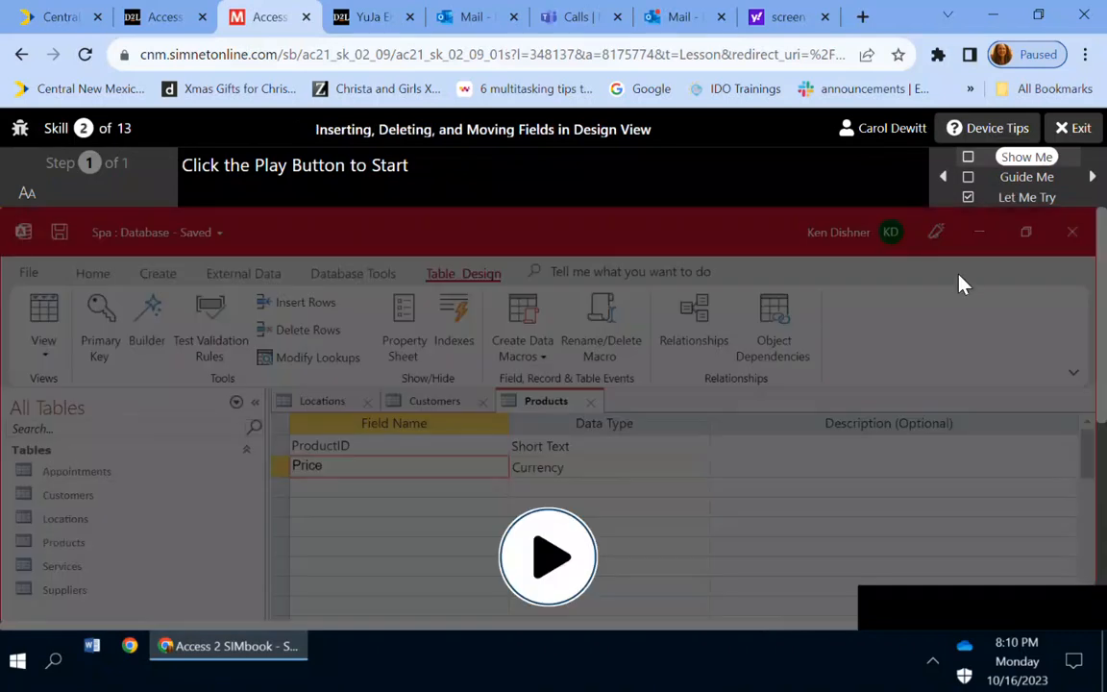
left_click(1042, 199)
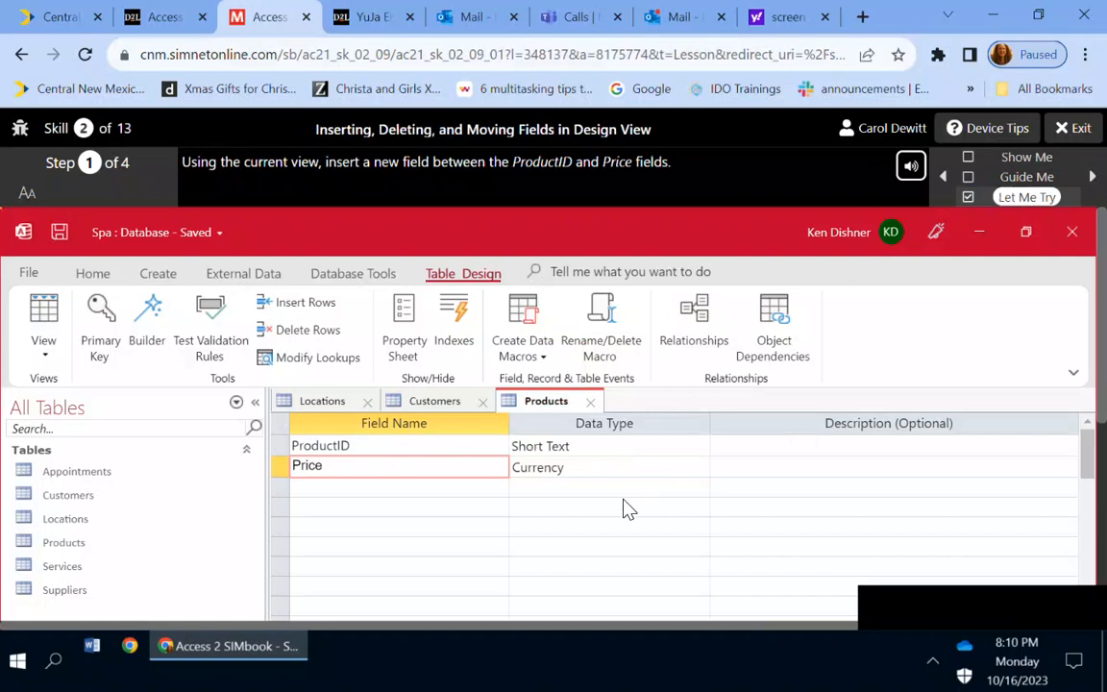
right_click(291, 469)
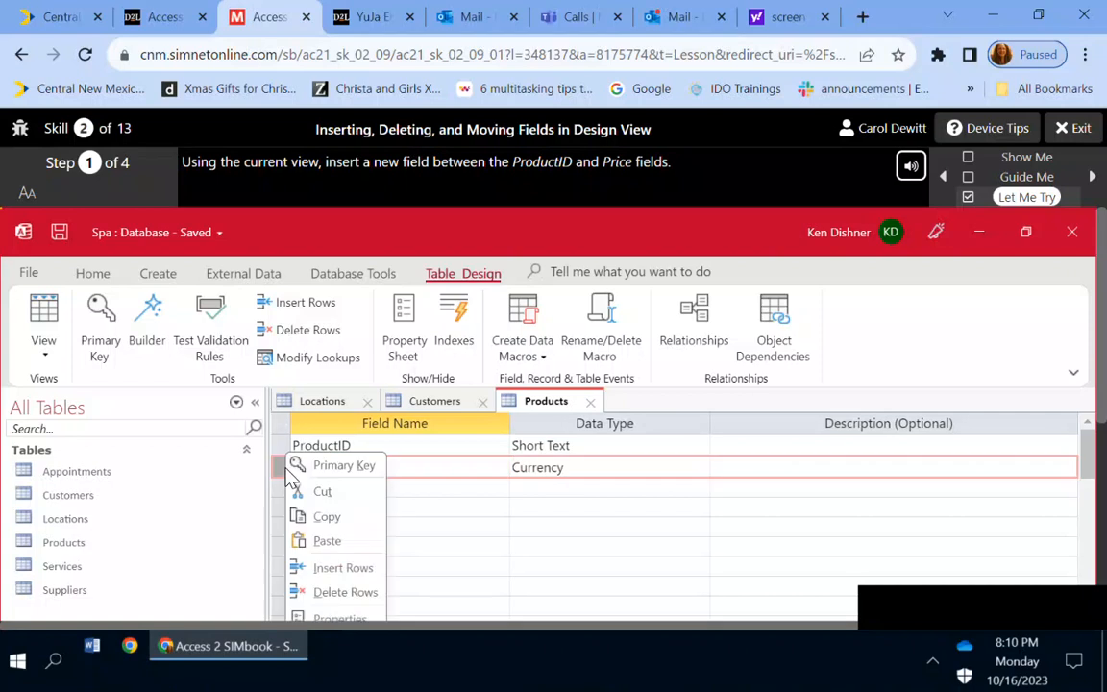
left_click(365, 570)
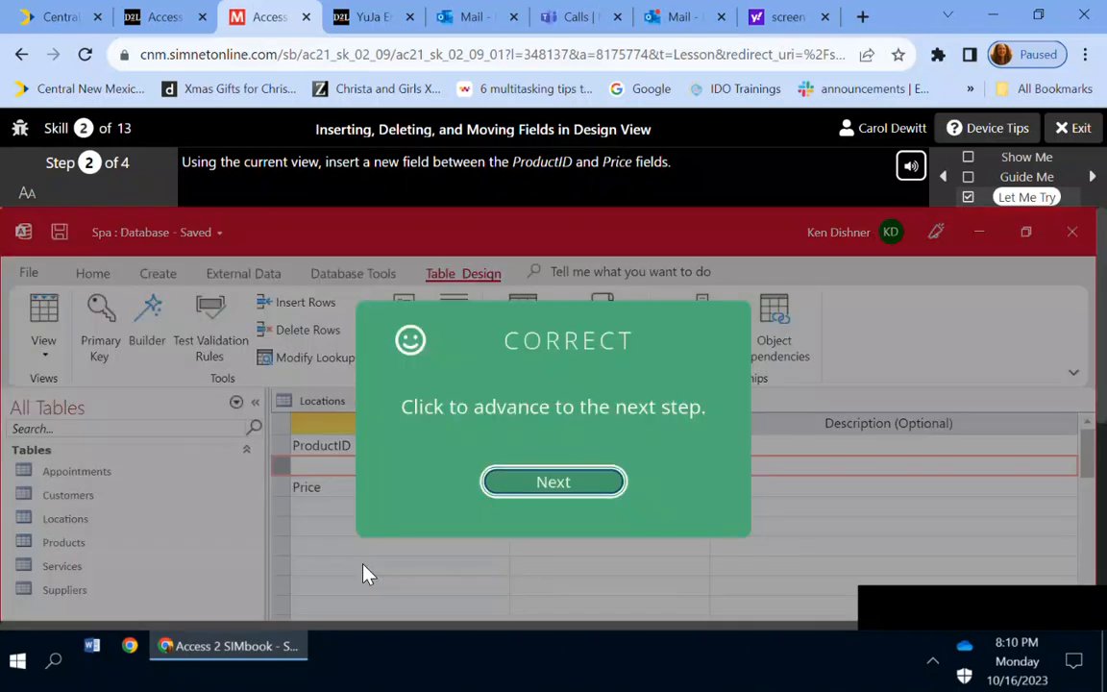
left_click(365, 574)
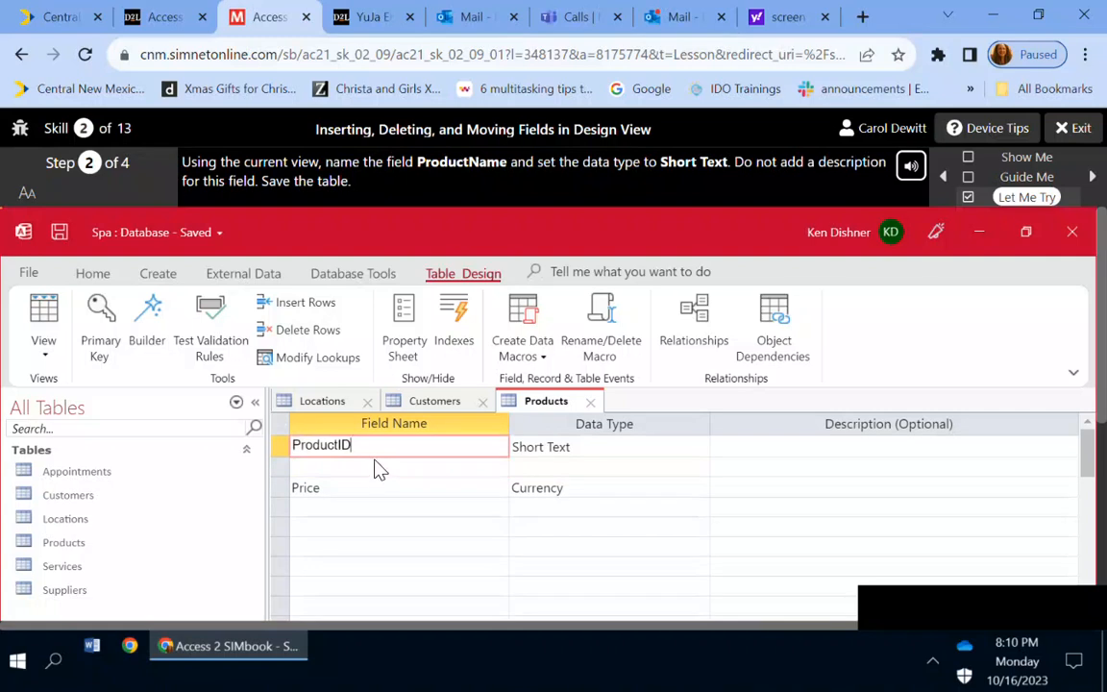
Step: Name the inserted field ProductName with the Short Text data type and no description, and advance to the exercise's next step
left_click(377, 463)
type("P")
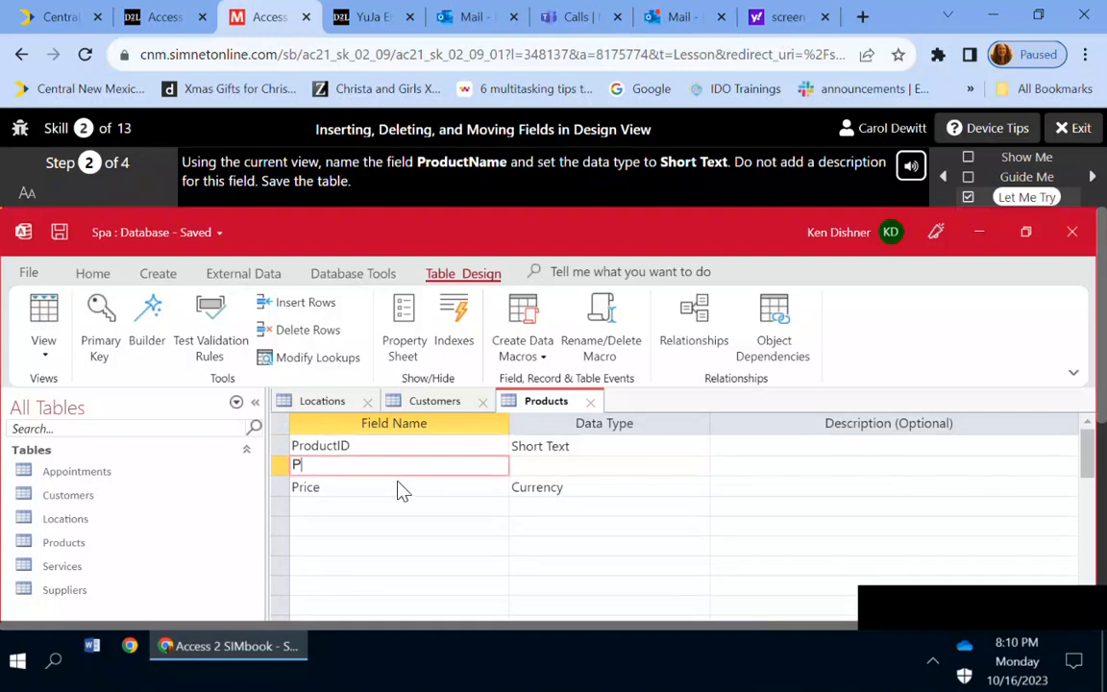
type("roductName")
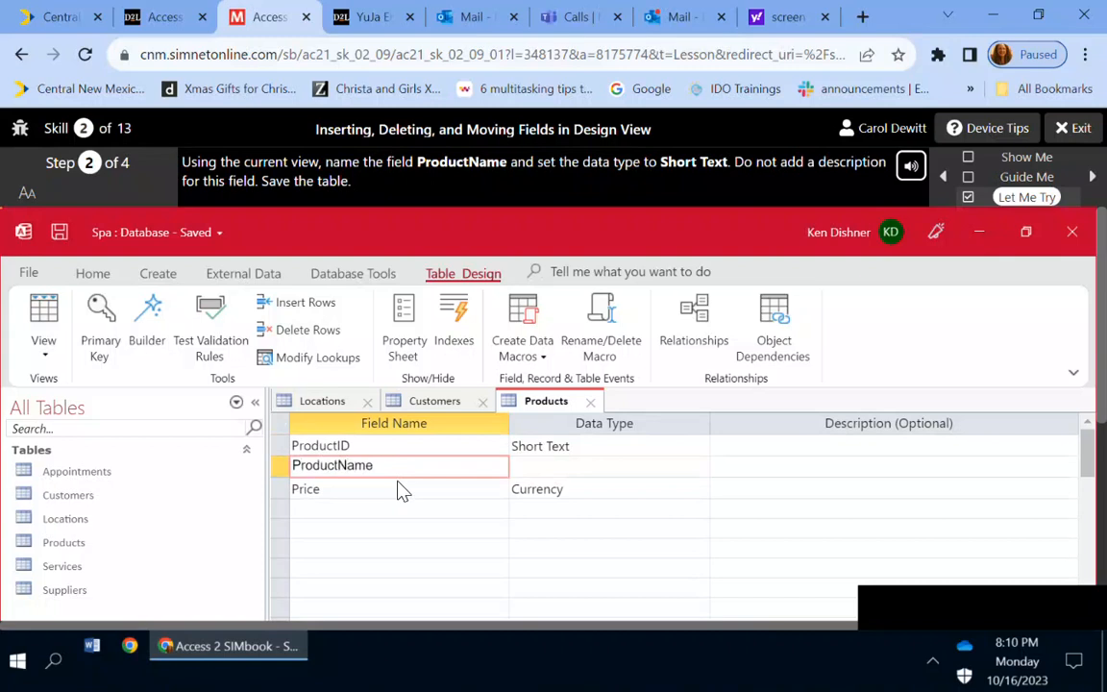
key("Tab")
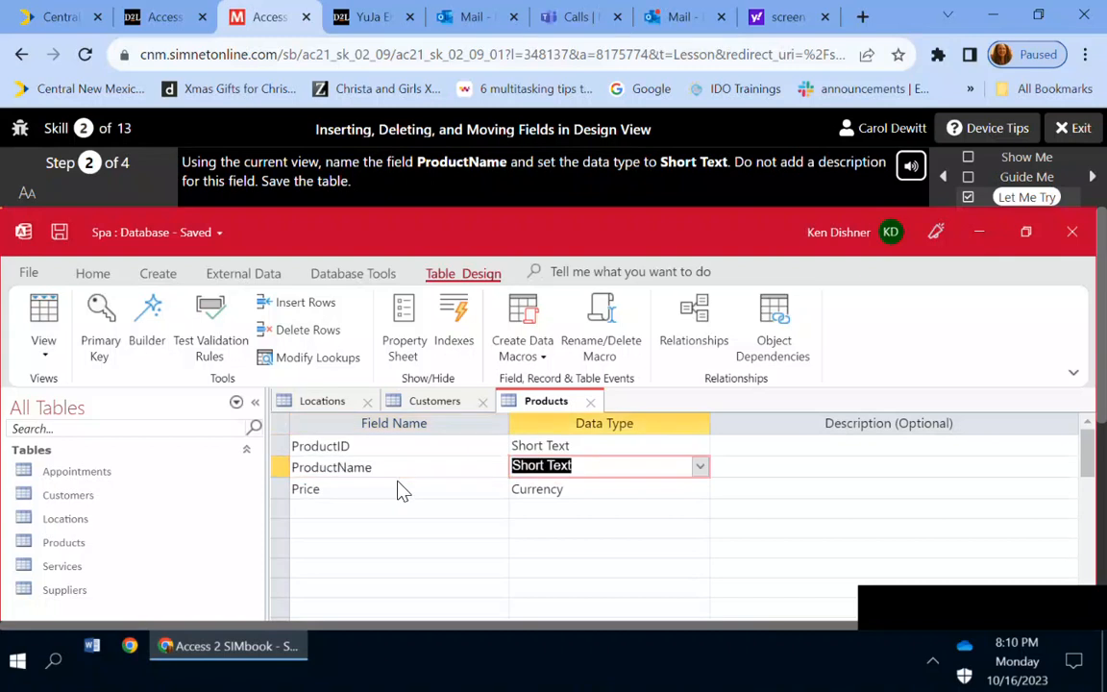
key("Tab")
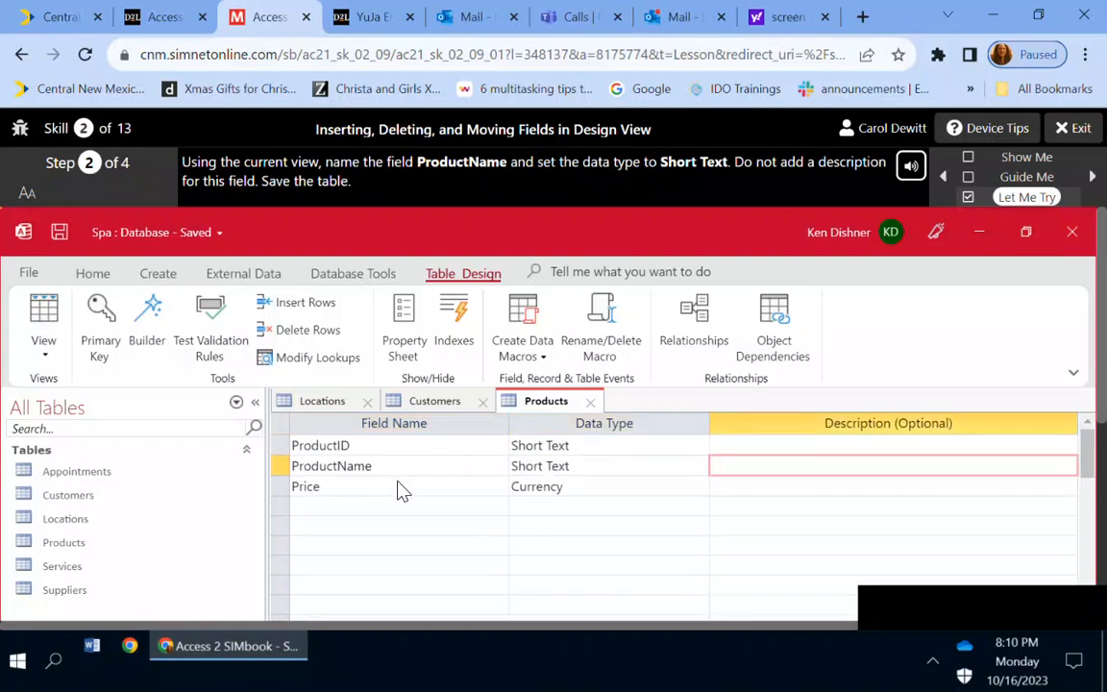
key("Tab")
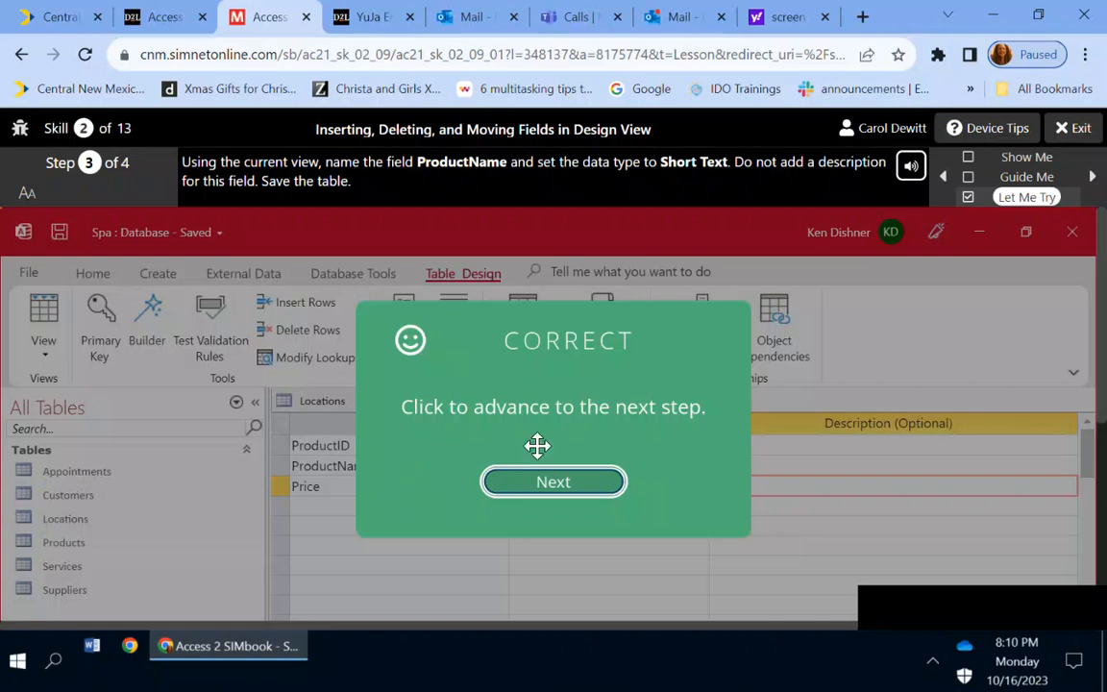
left_click(544, 483)
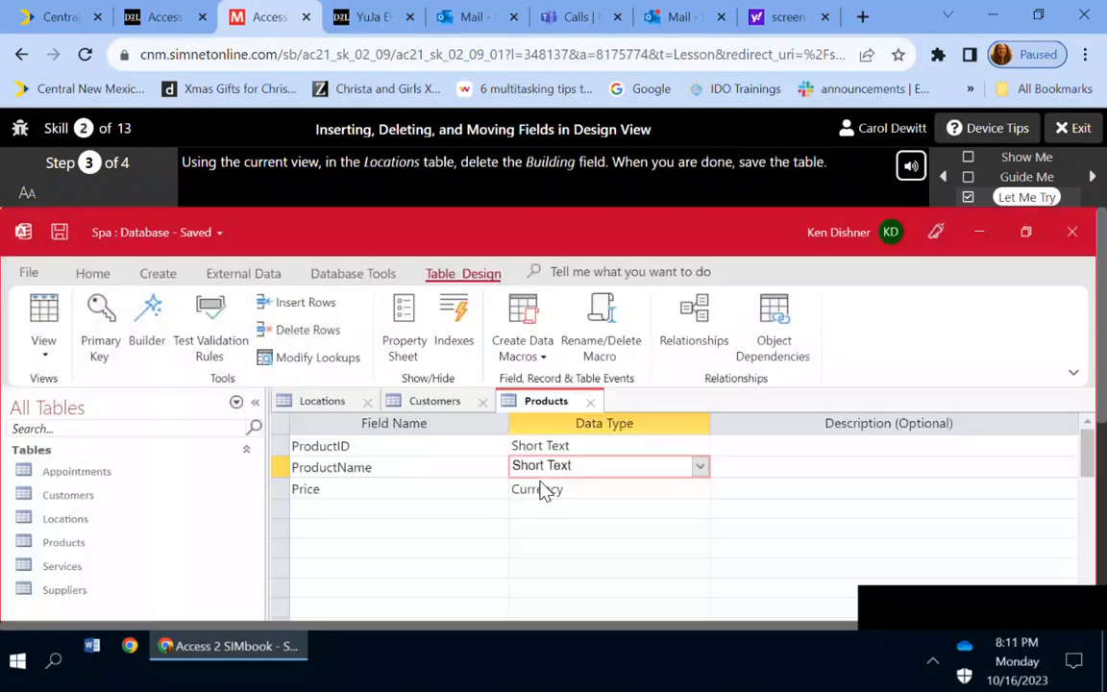
Step: Permanently delete the Building field from the Locations table, save the table, and advance to the exercise's next step
left_click(323, 402)
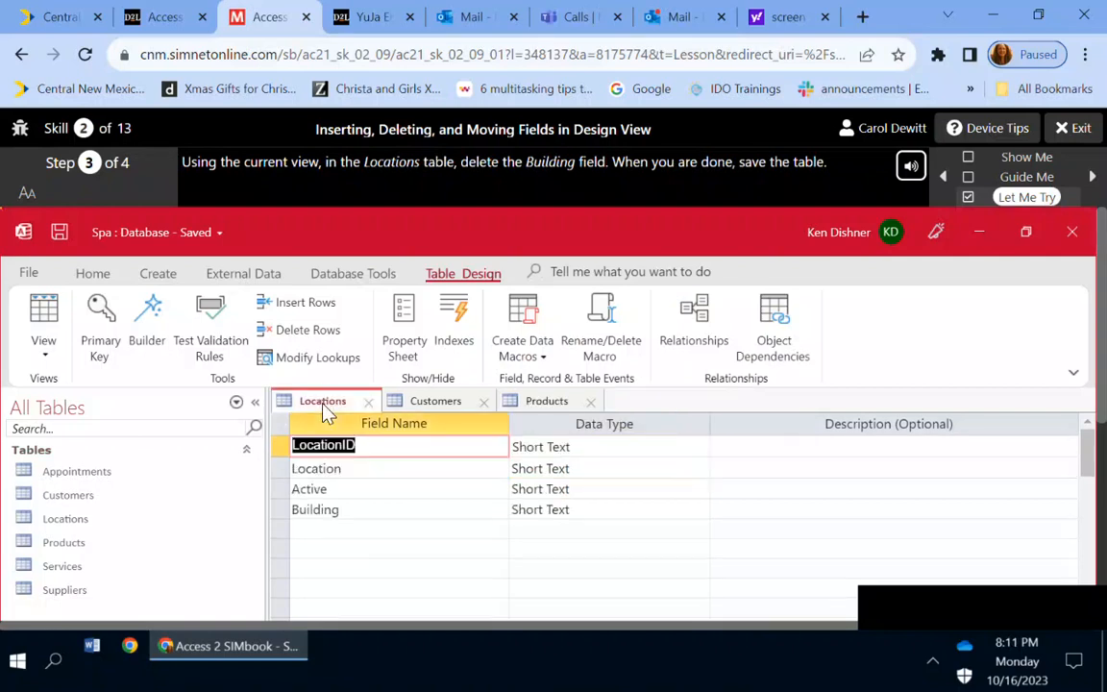
right_click(300, 518)
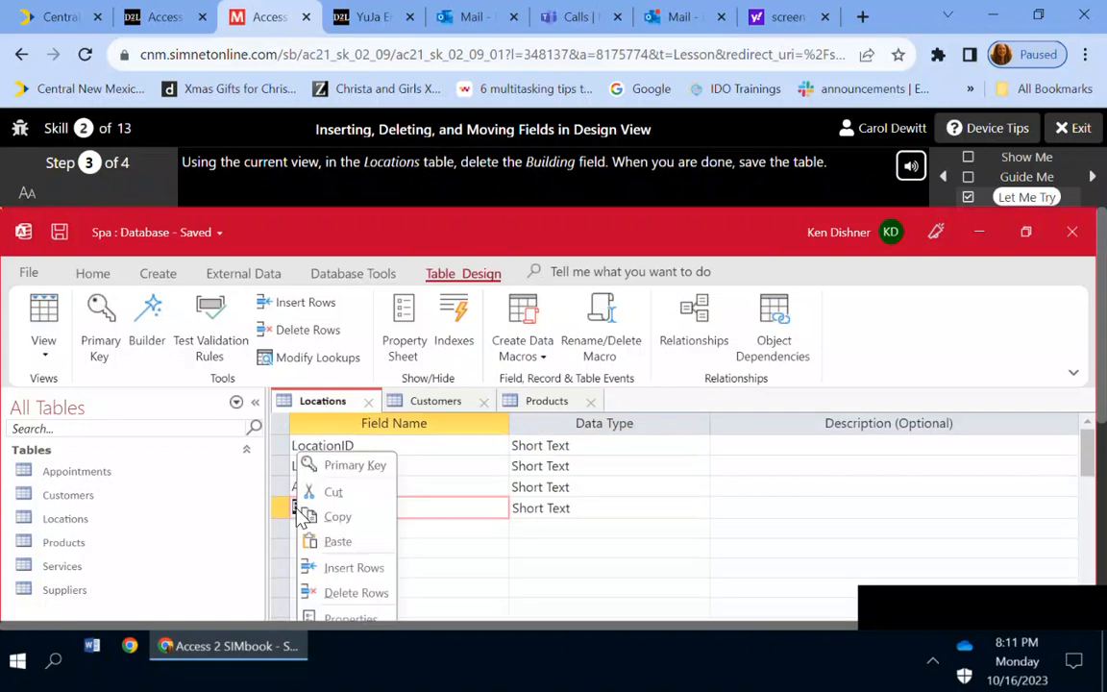
left_click(381, 597)
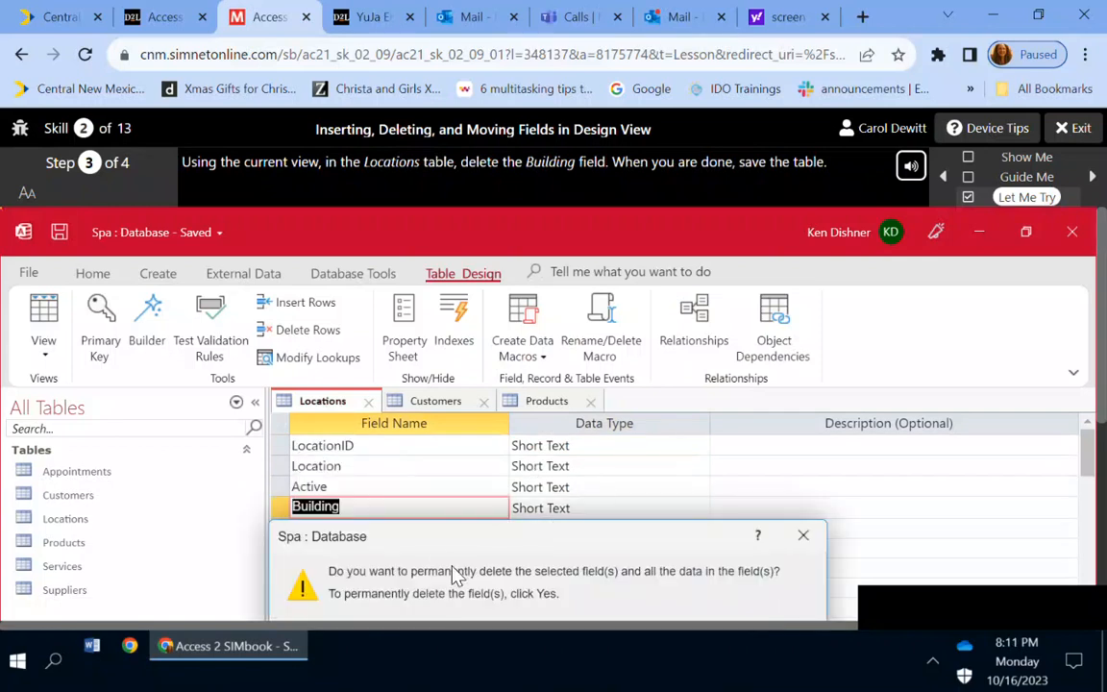
scroll(471, 567, "down", 2)
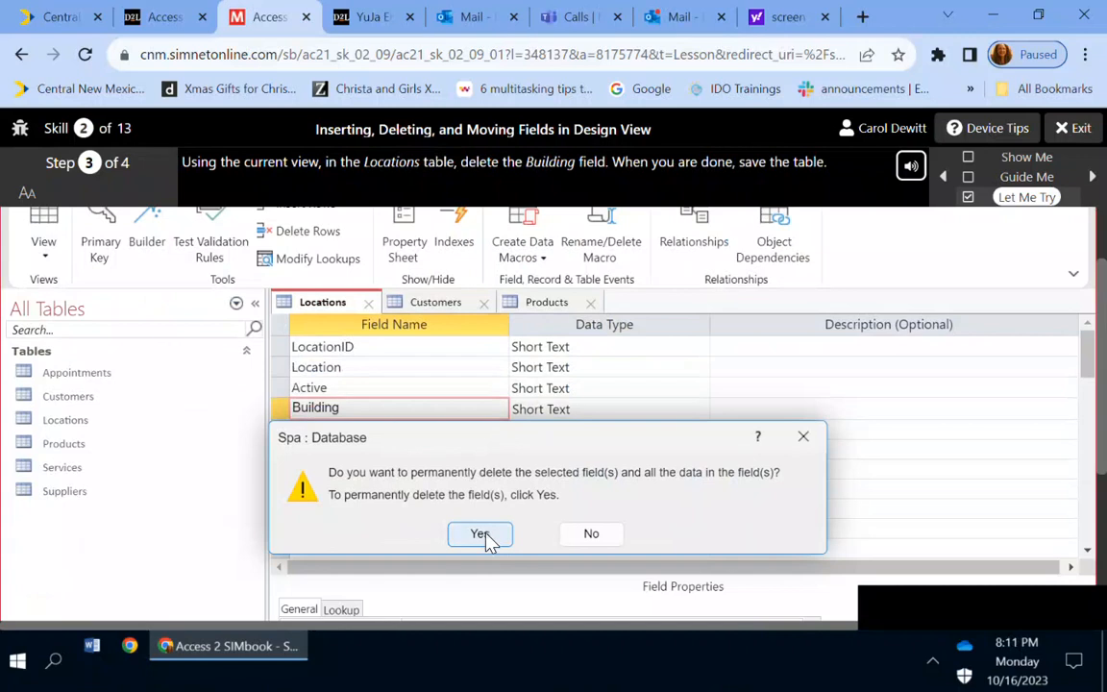
left_click(481, 533)
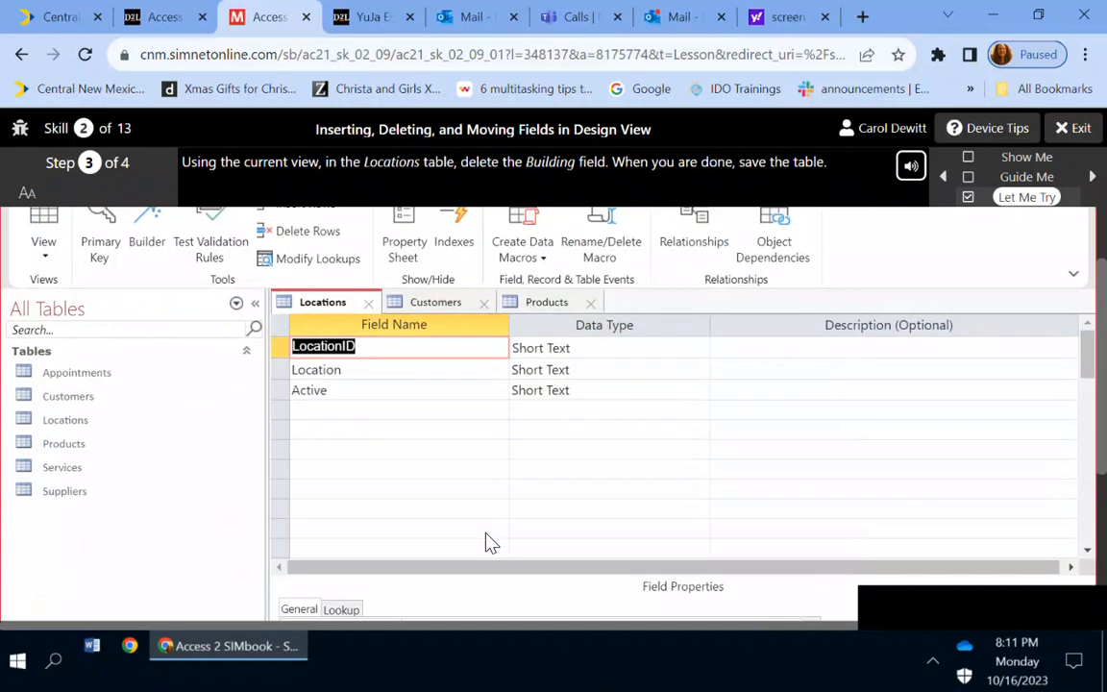
key("ctrl+s")
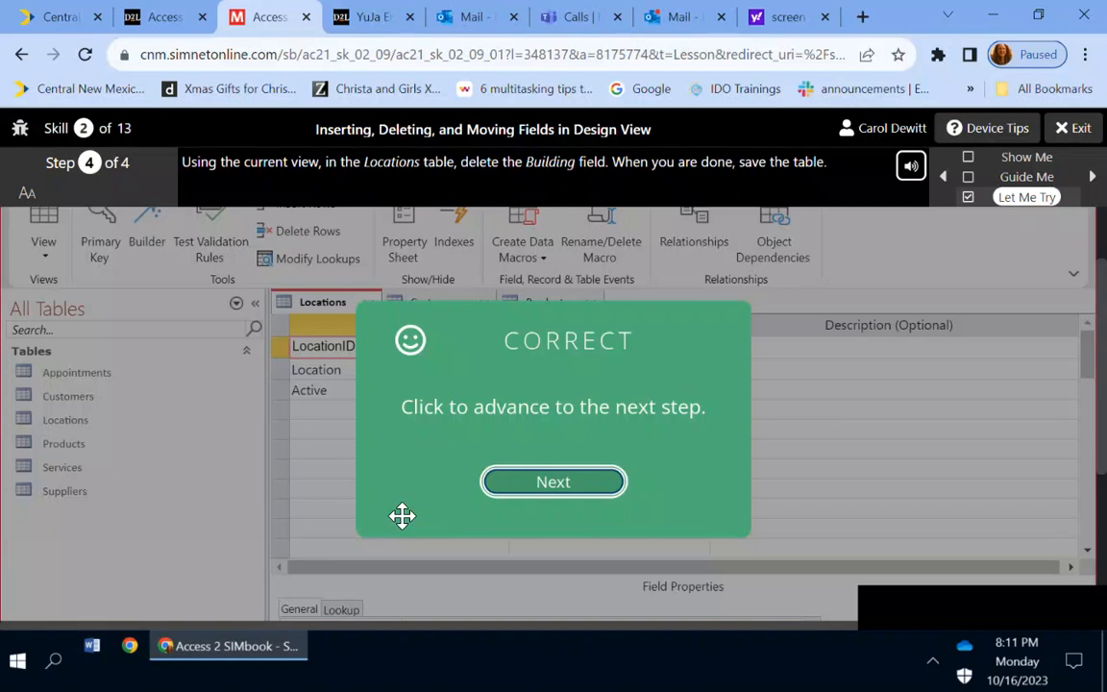
left_click(402, 516)
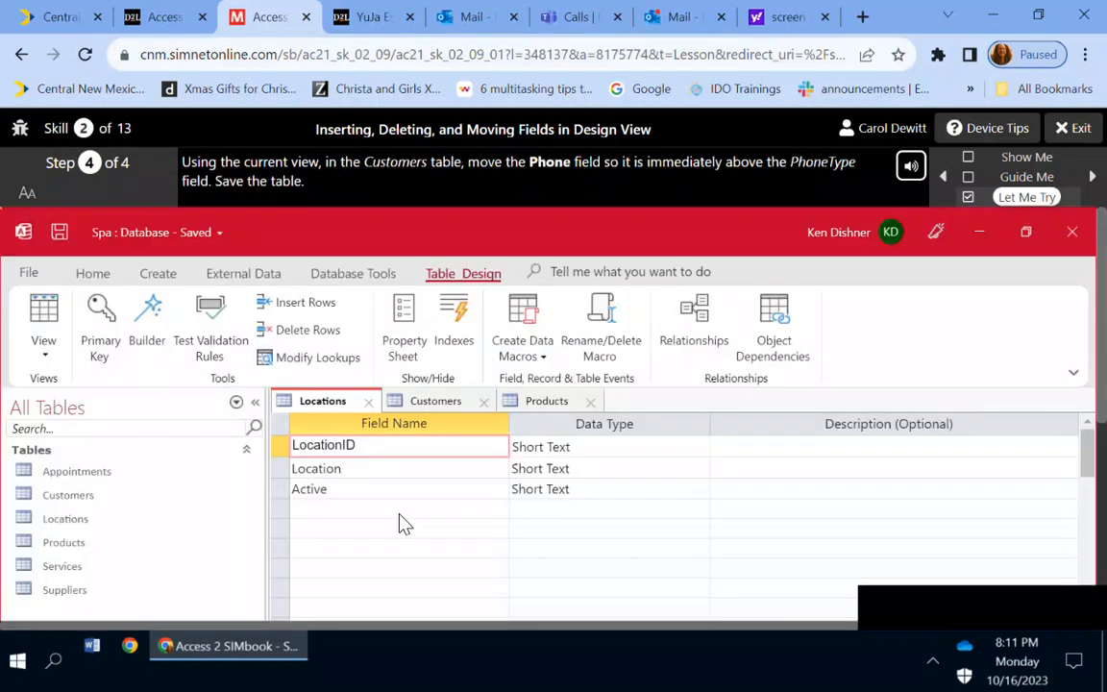
Step: In the Customers table, move the Phone field immediately above the PhoneType field and save the table
left_click(442, 405)
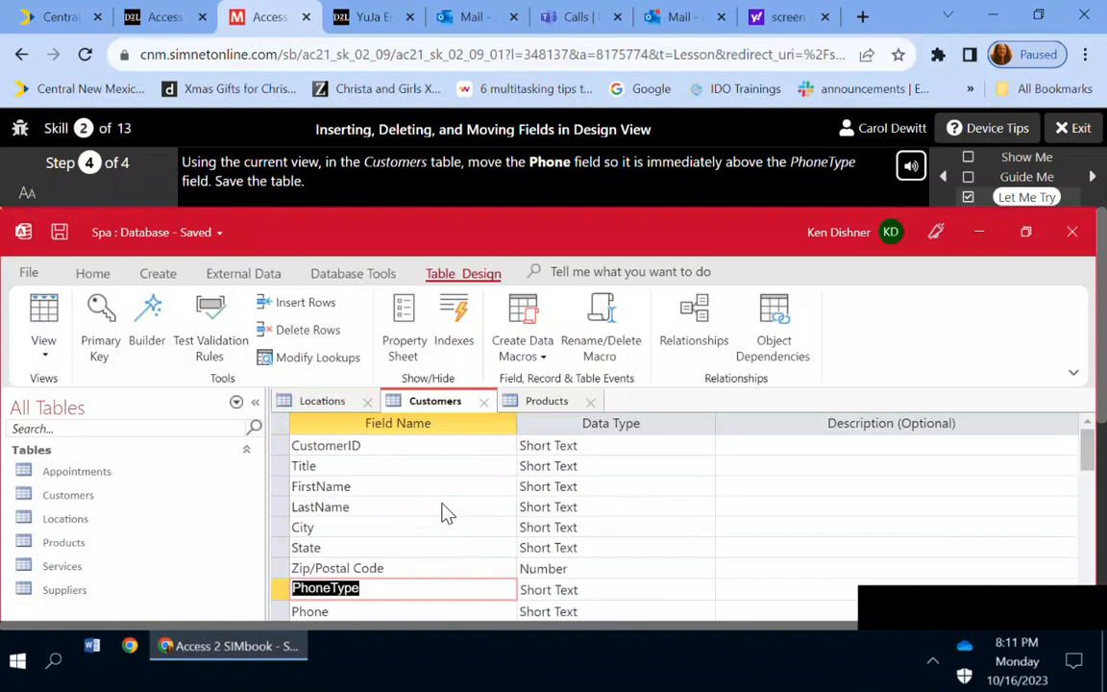
scroll(392, 524, "down", 3)
scroll(384, 527, "down", 1)
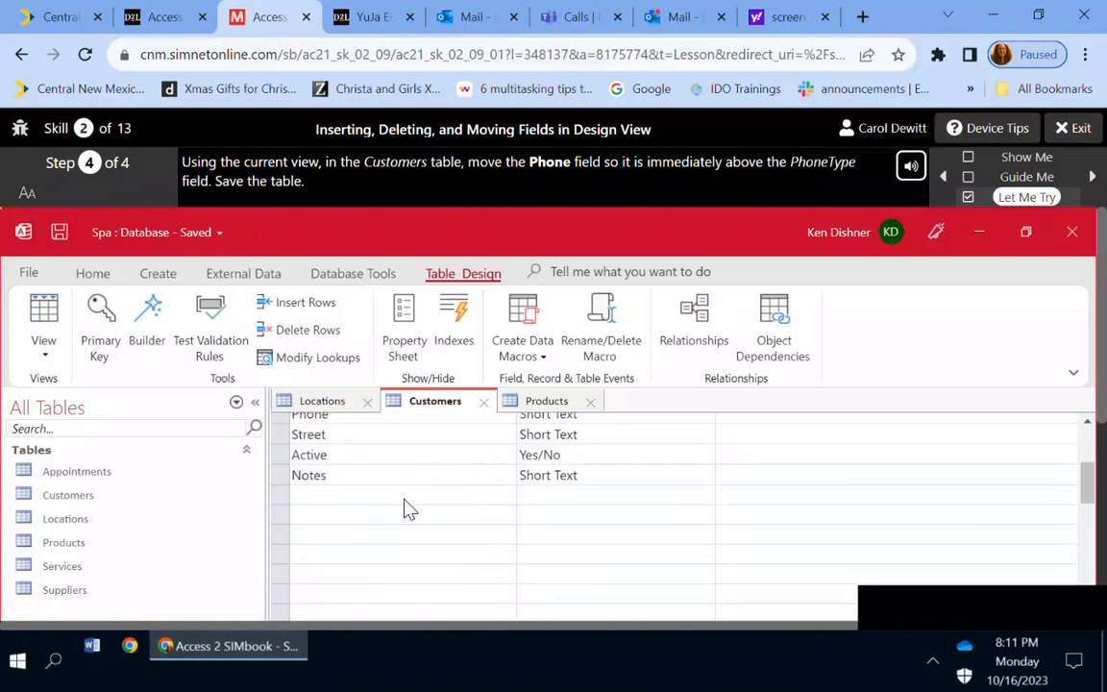
scroll(404, 505, "up", 2)
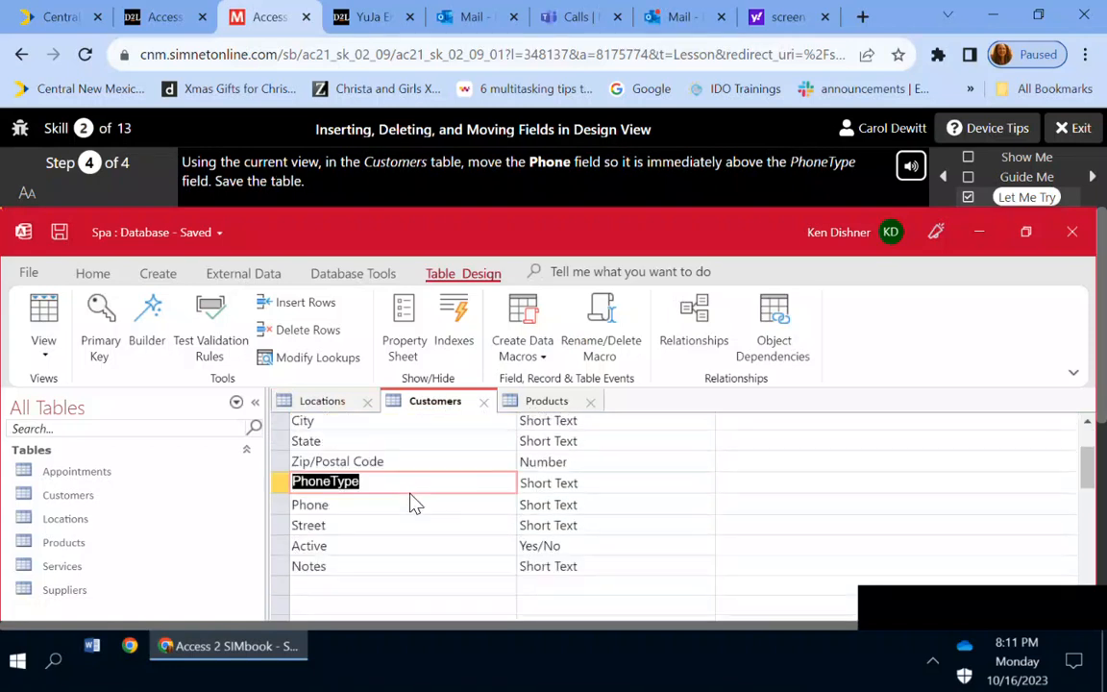
double_click(312, 514)
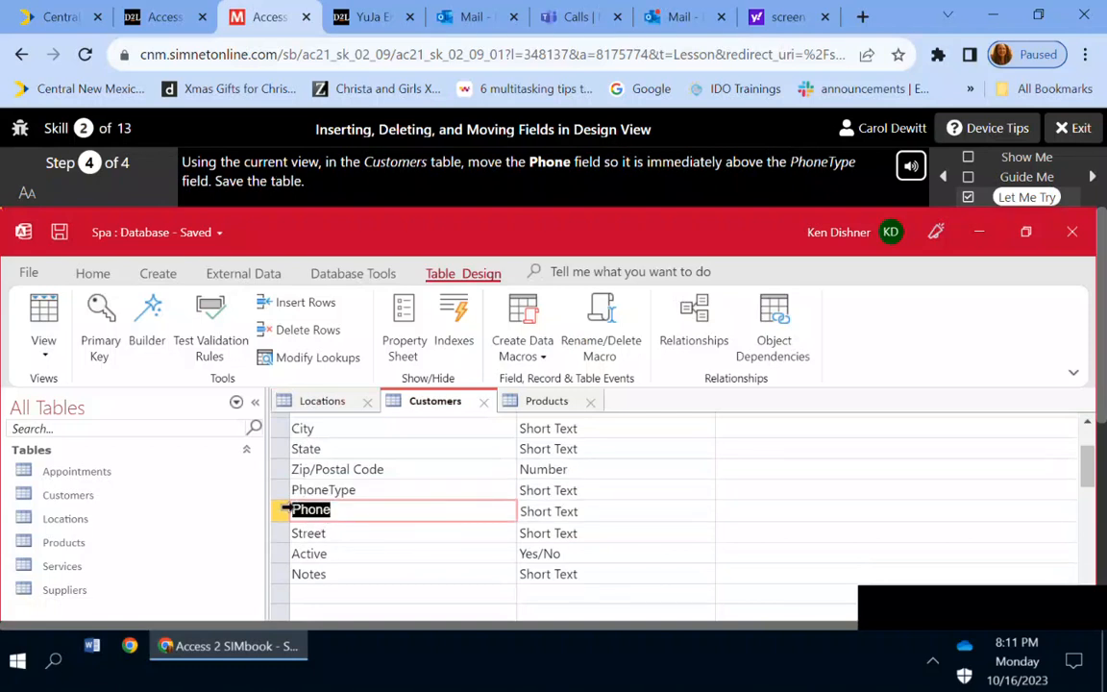
left_click(284, 514)
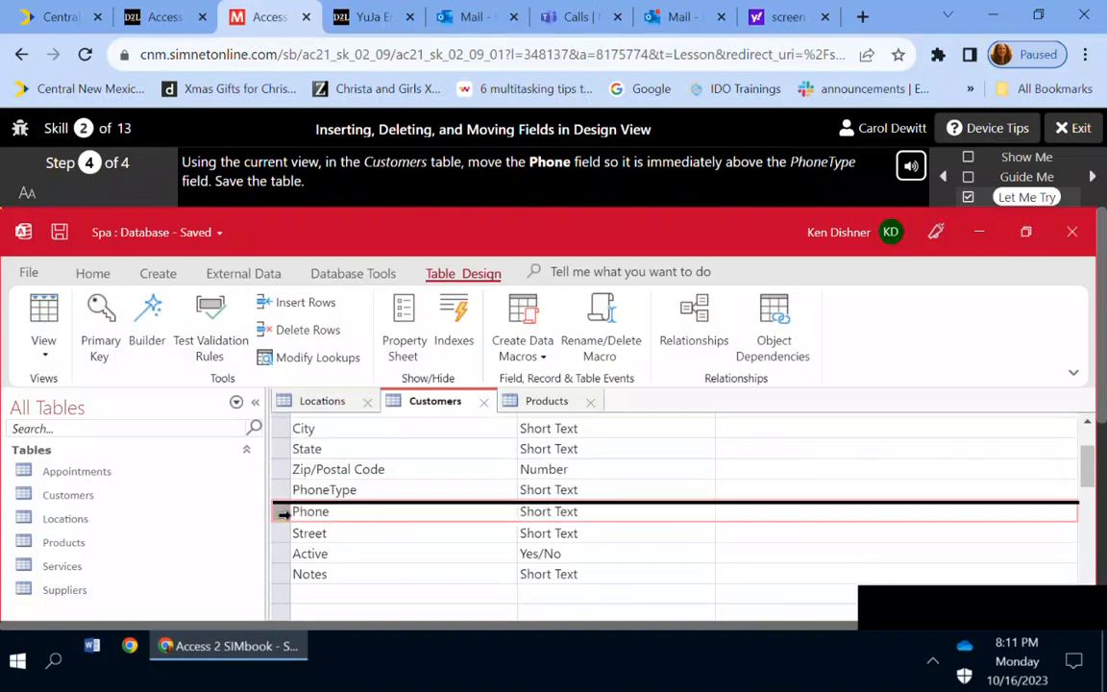
left_click_drag(283, 515, 289, 485)
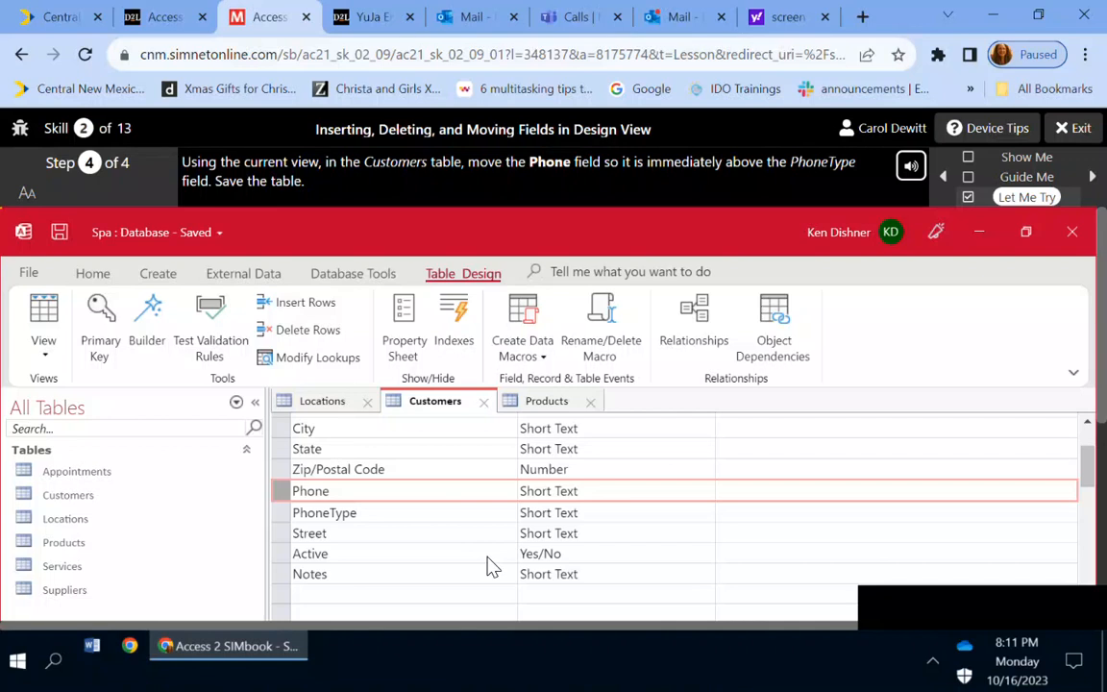
key("ctrl+s")
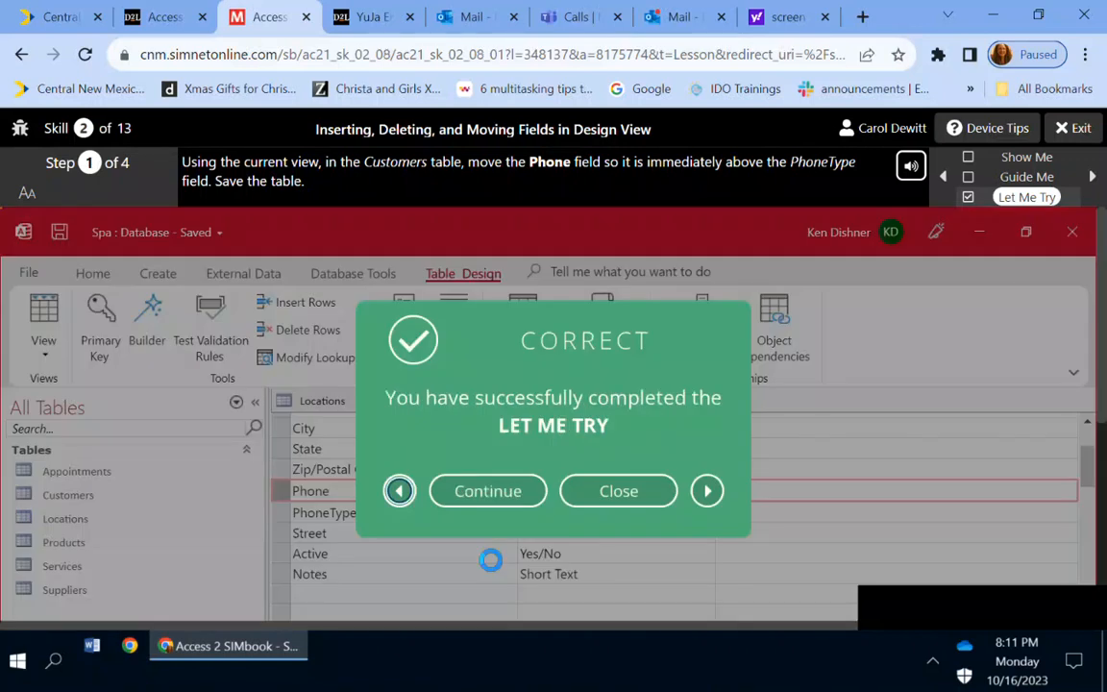
Step: Leave the completed exercise and go to skill 3's Let Me Try exercise, Introduction to Access
key("Return")
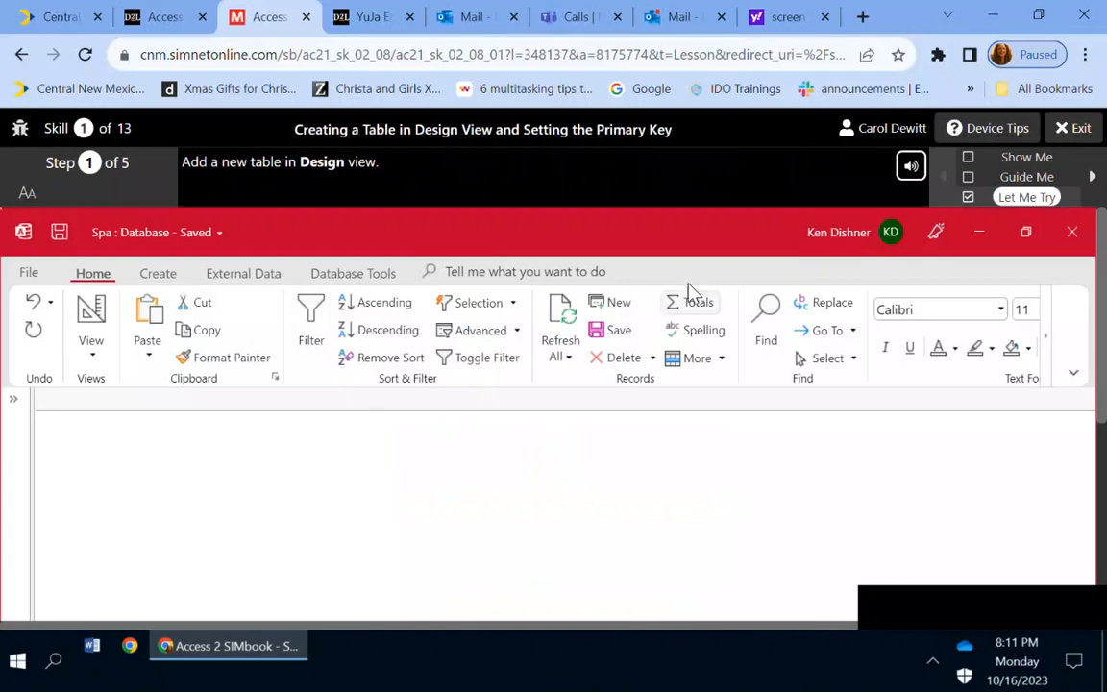
left_click(1093, 177)
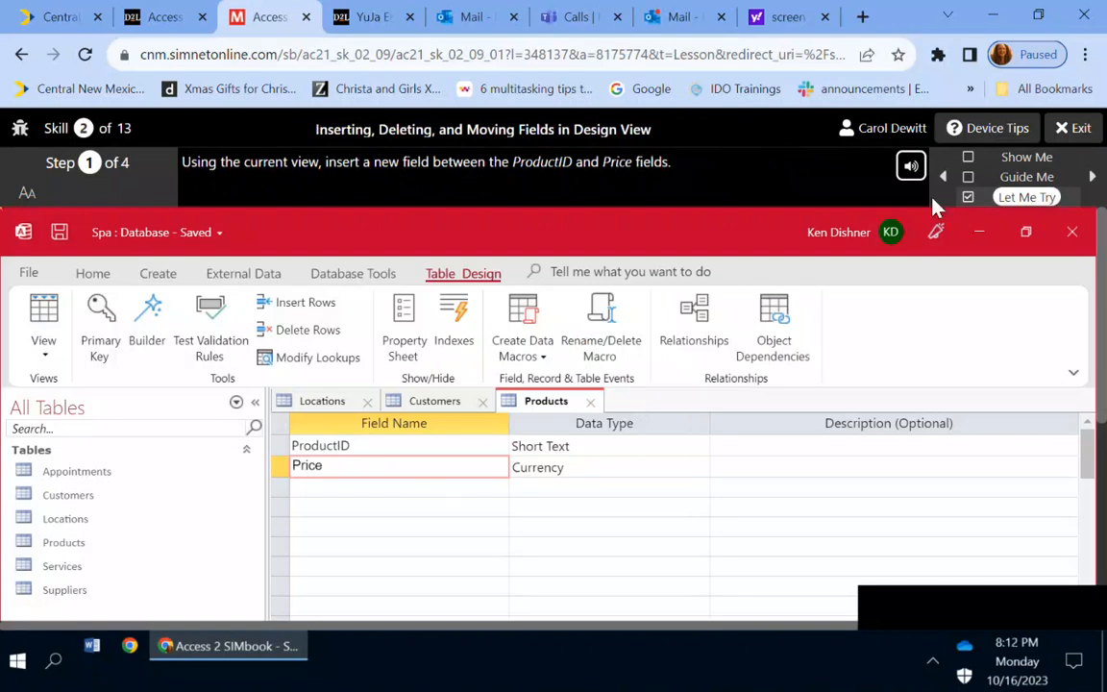
left_click(1091, 178)
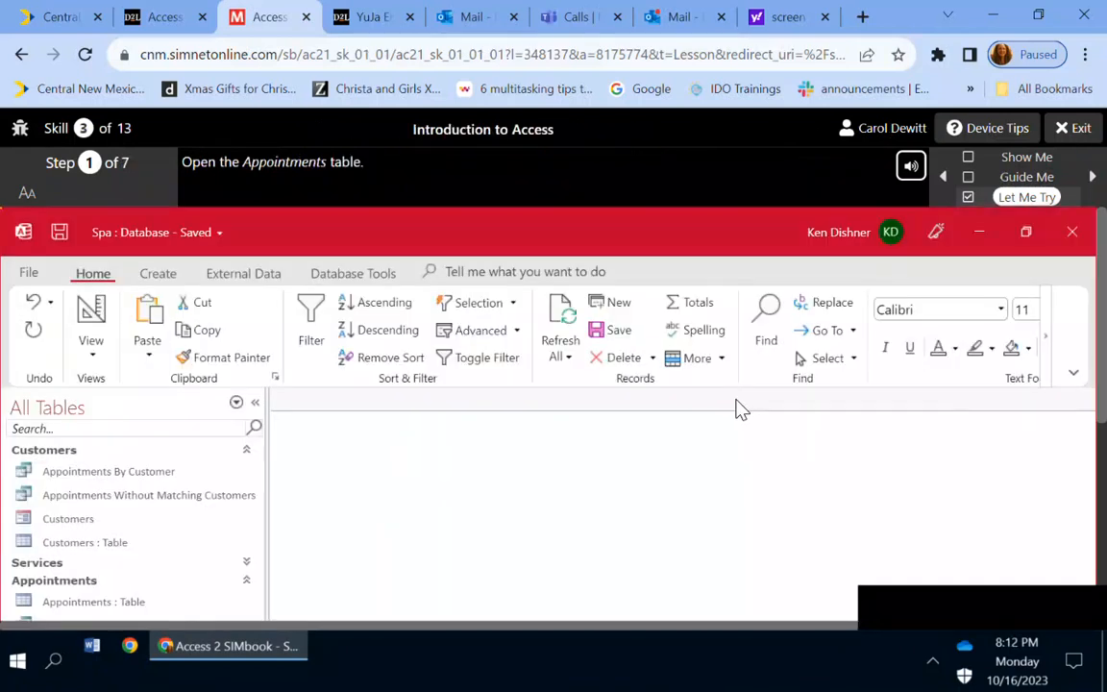
Step: Open the Appointments table and the New Appointment form, advancing the exercise after each one
double_click(92, 601)
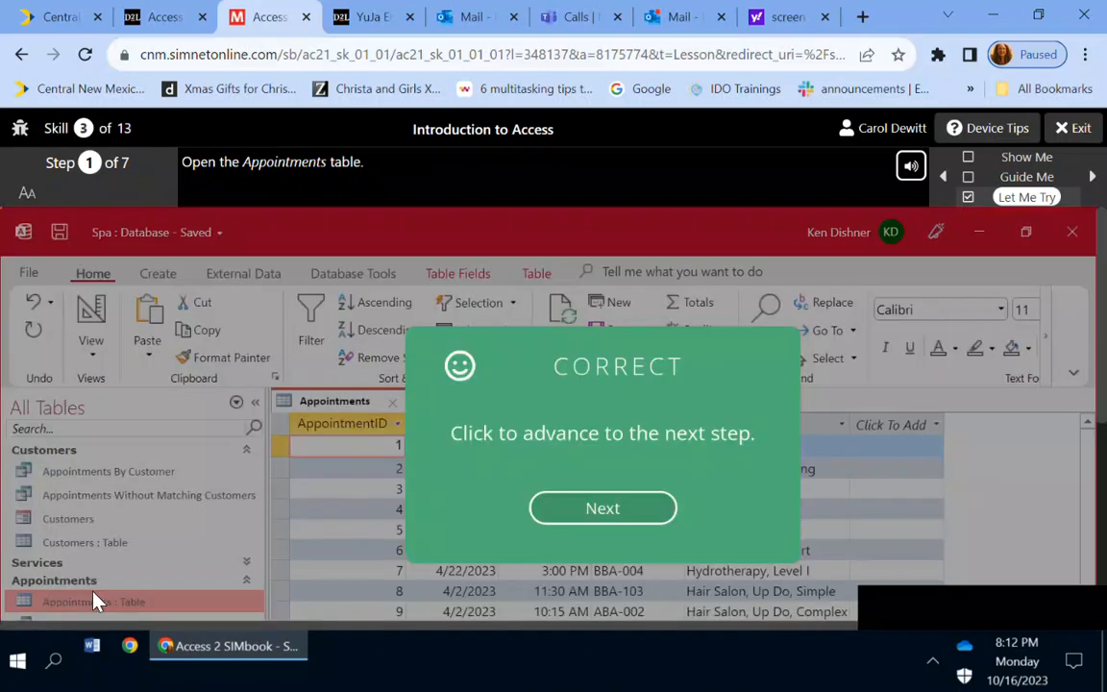
left_click(563, 487)
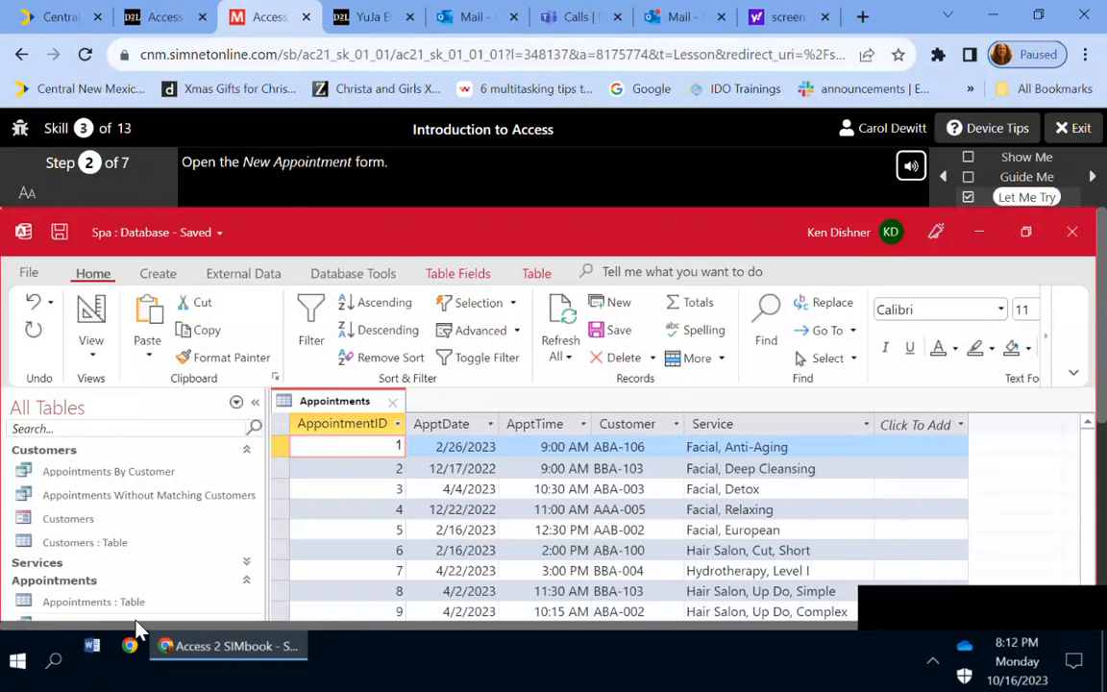
scroll(96, 600, "down", 1)
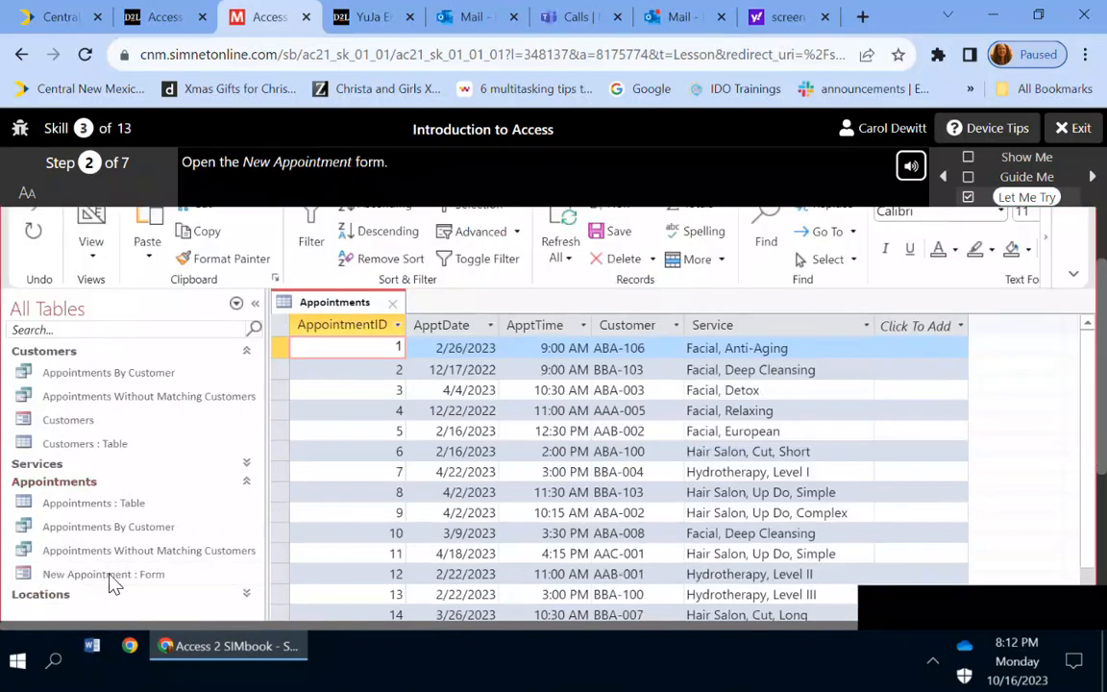
double_click(111, 575)
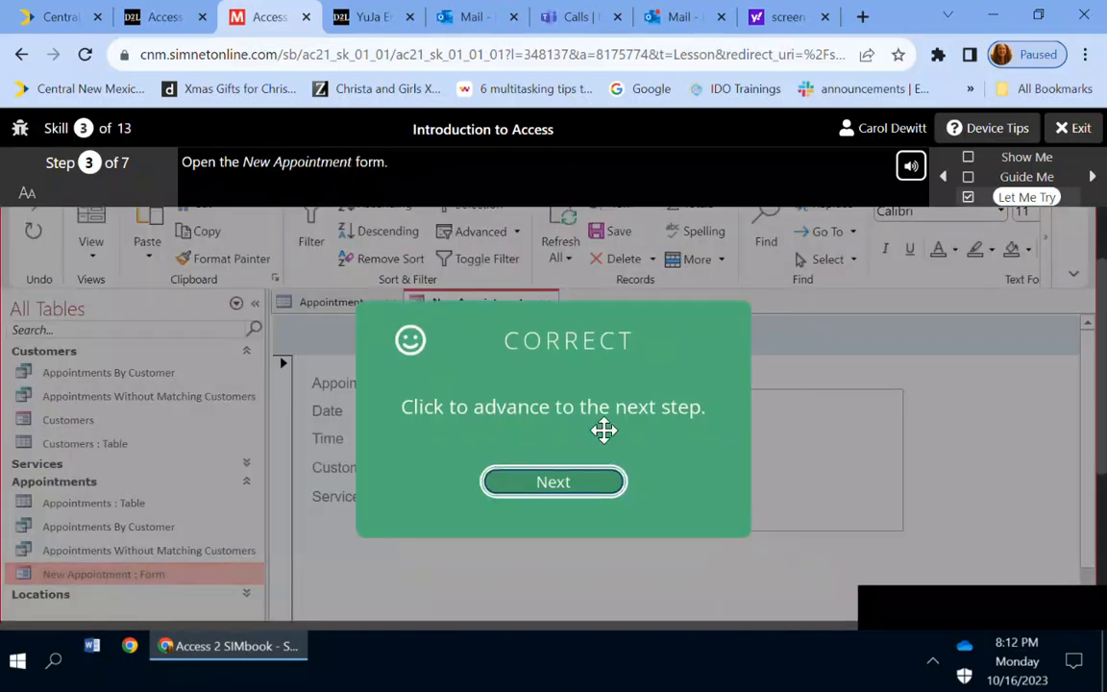
left_click(563, 484)
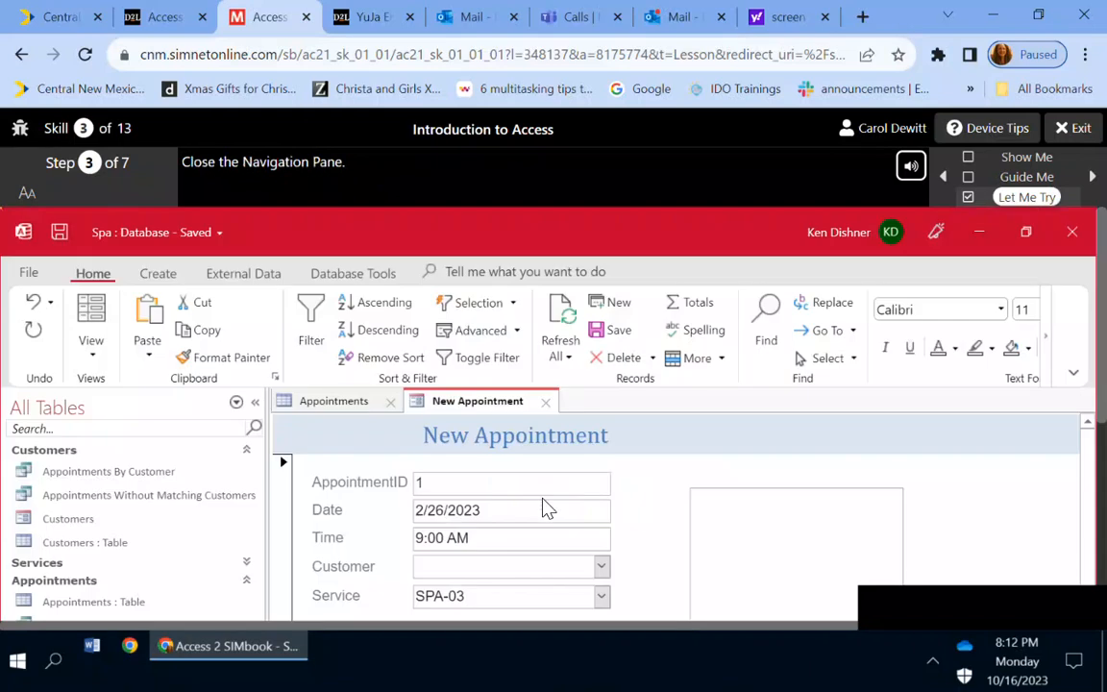
Step: Close the Navigation Pane and switch to the open Appointments table, advancing the exercise after each action
left_click(254, 404)
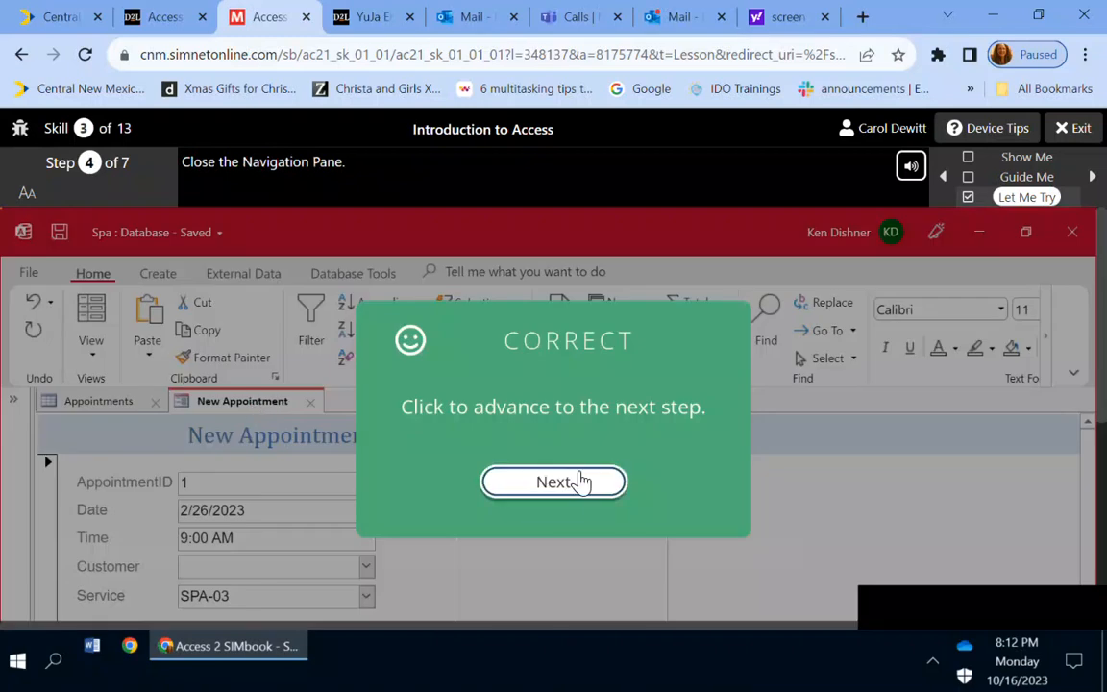
left_click(577, 485)
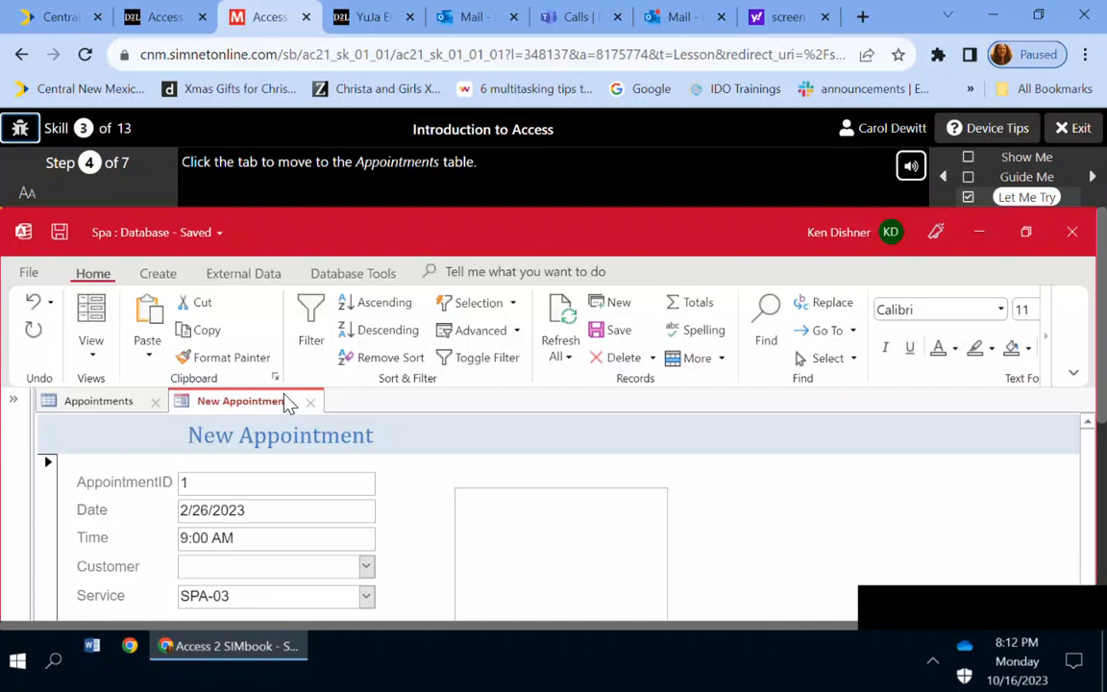
left_click(98, 401)
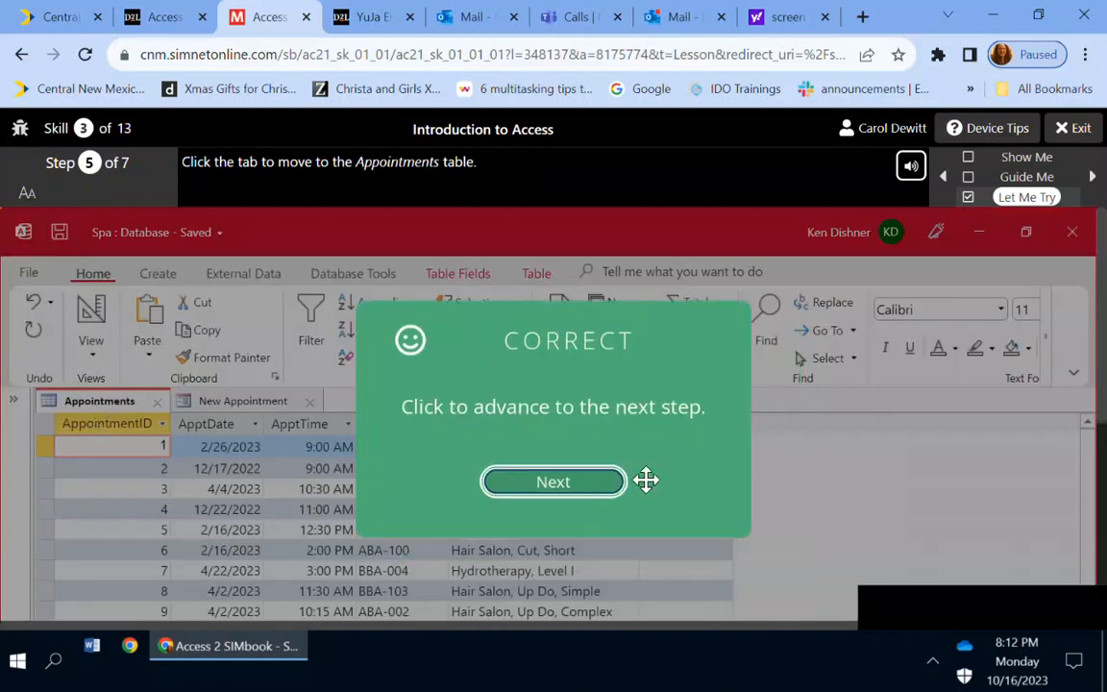
left_click(573, 500)
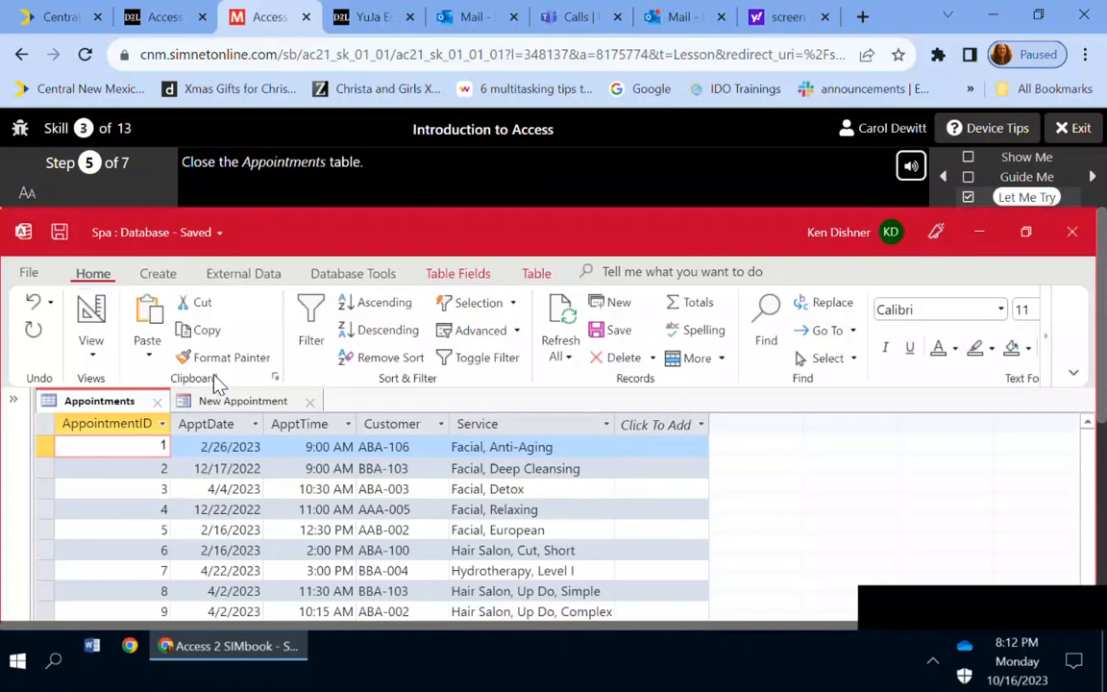
Step: Close the Appointments table and the New Appointment form, advancing the exercise after each one
left_click(160, 404)
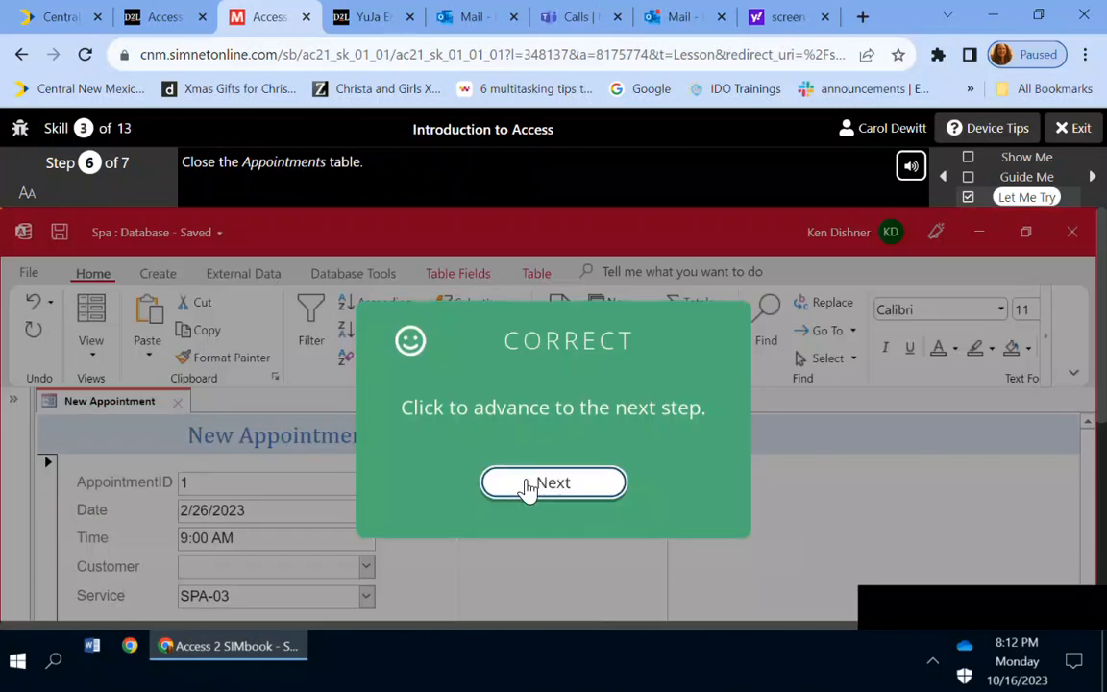
left_click(527, 485)
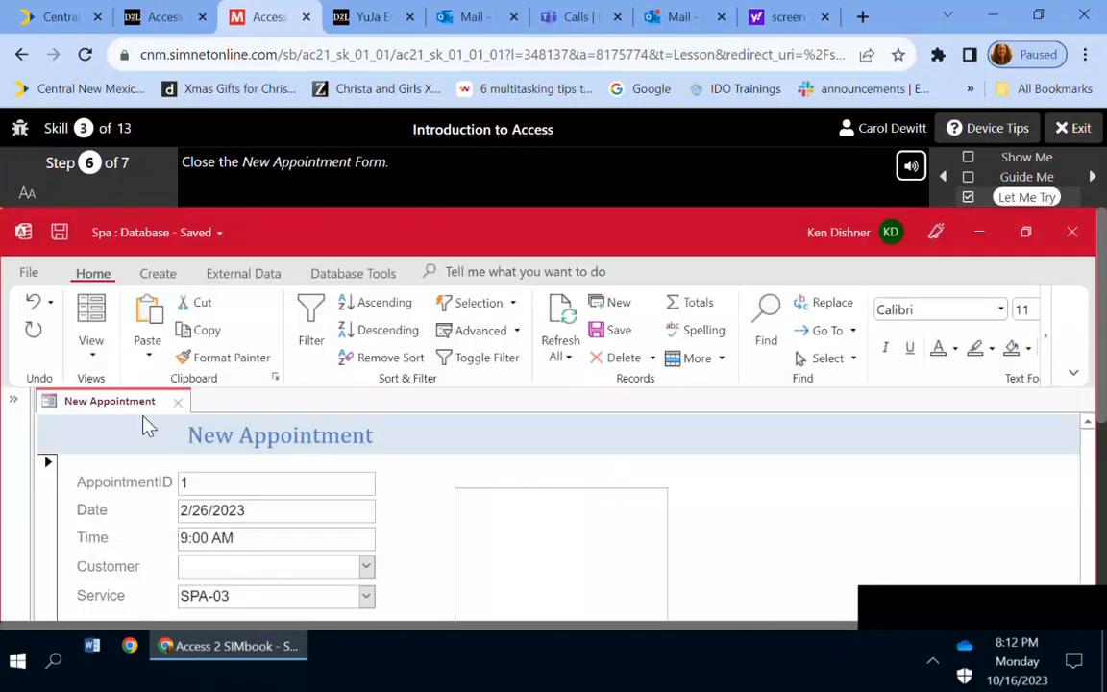
left_click(183, 404)
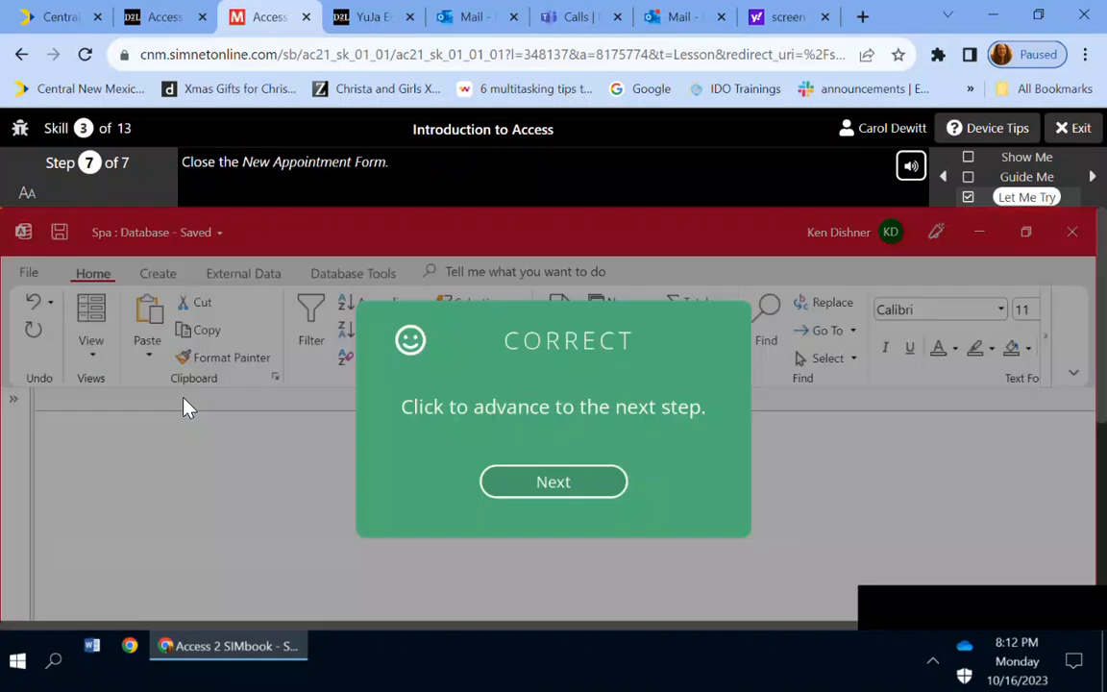
left_click(553, 484)
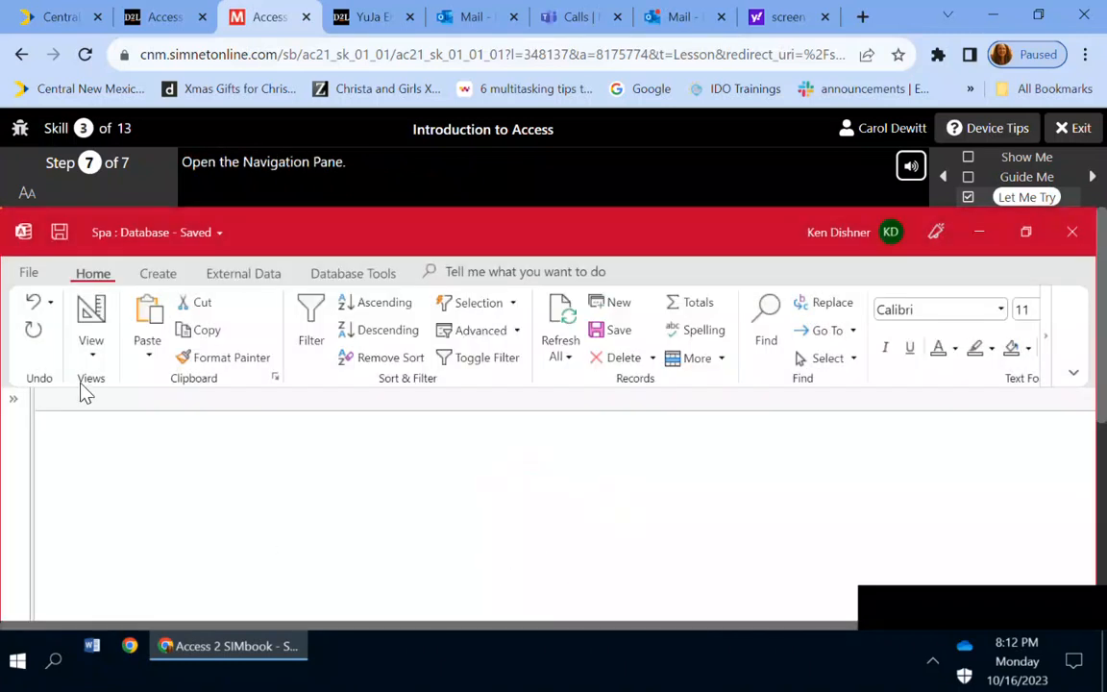
Step: Reopen the Navigation Pane and continue to skill 4's Let Me Try exercise on the Field Size property
left_click(13, 405)
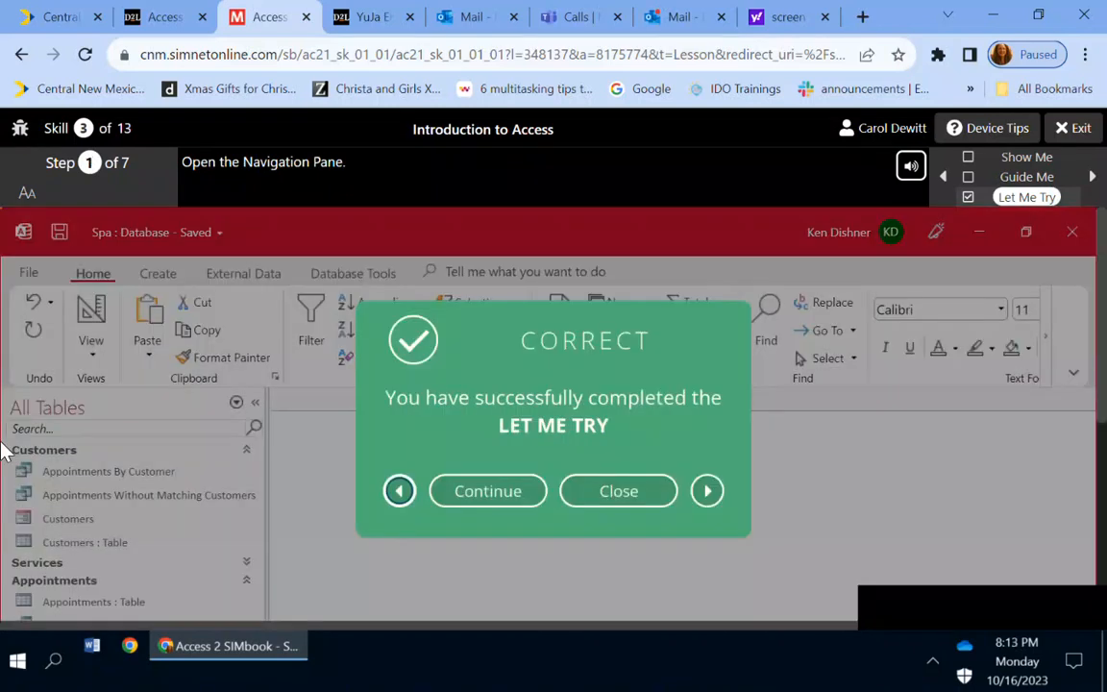
left_click(488, 492)
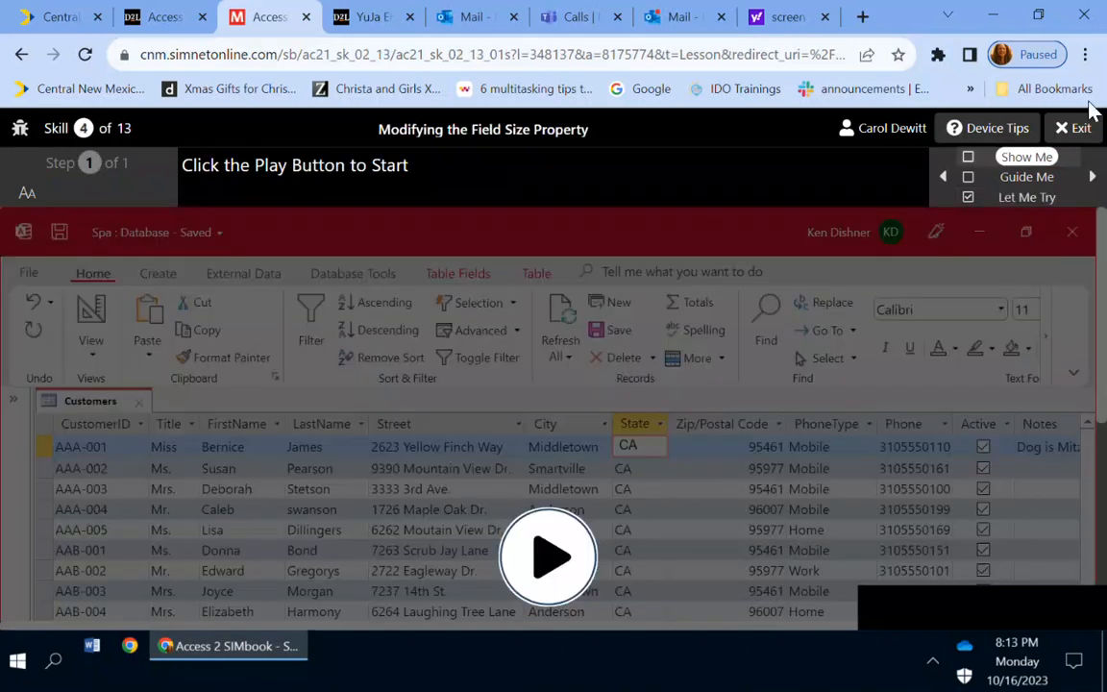
left_click(1021, 199)
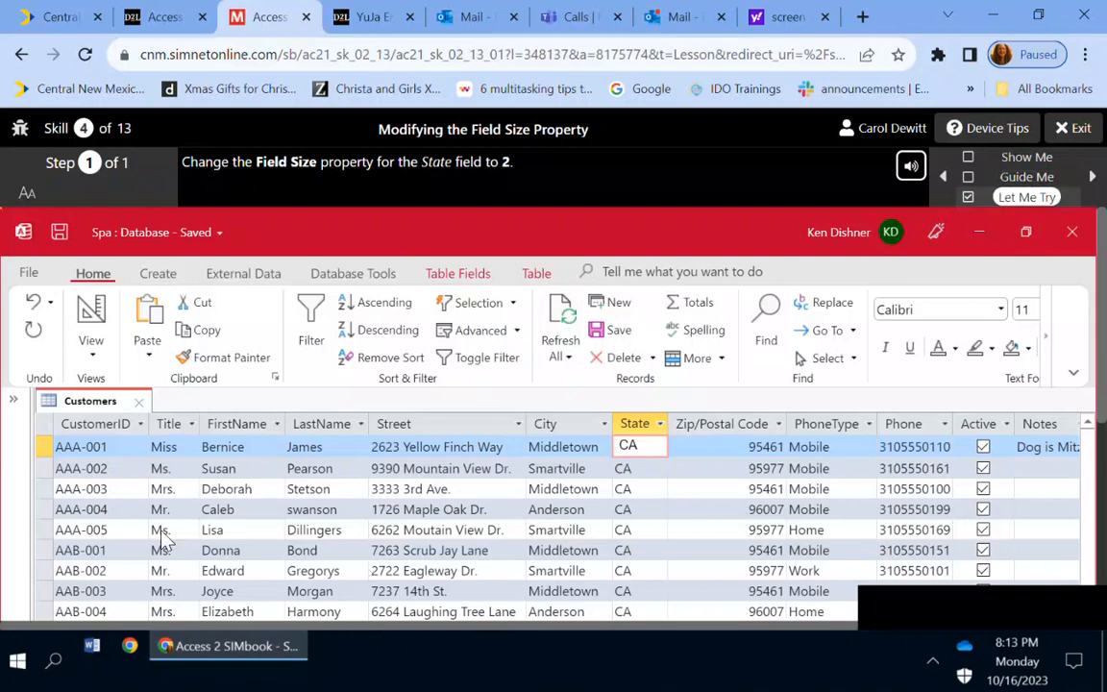
Step: Set the State field's Field Size property to 2 in the Customers table and accept the possible data loss
left_click(452, 276)
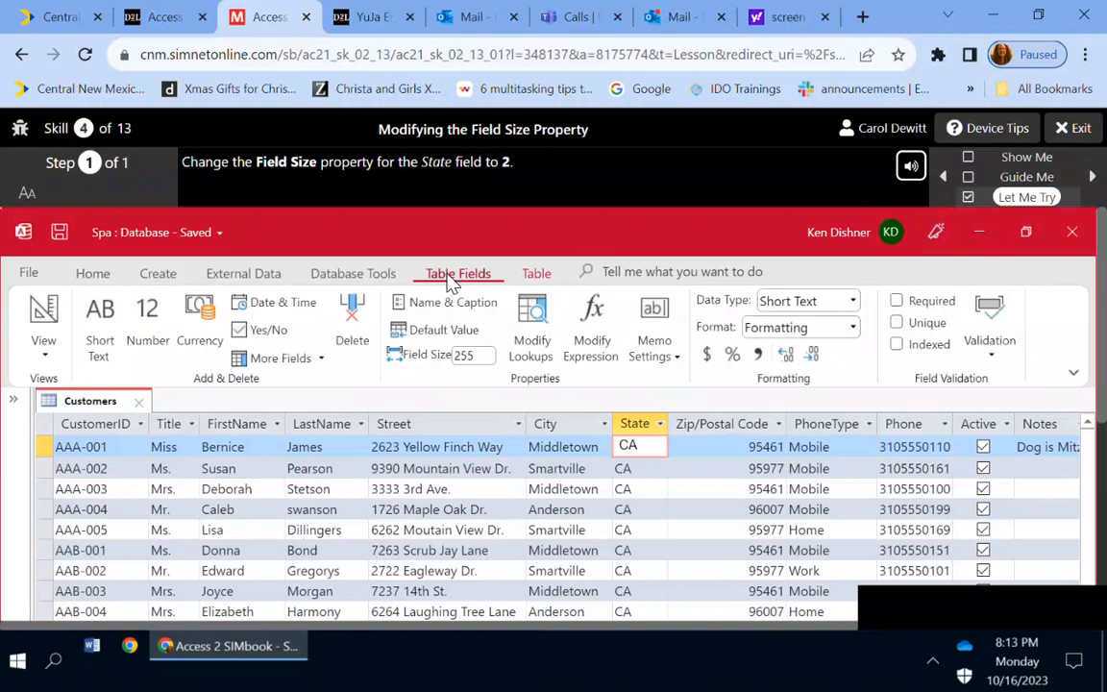
left_click(471, 355)
type("2")
key("Return")
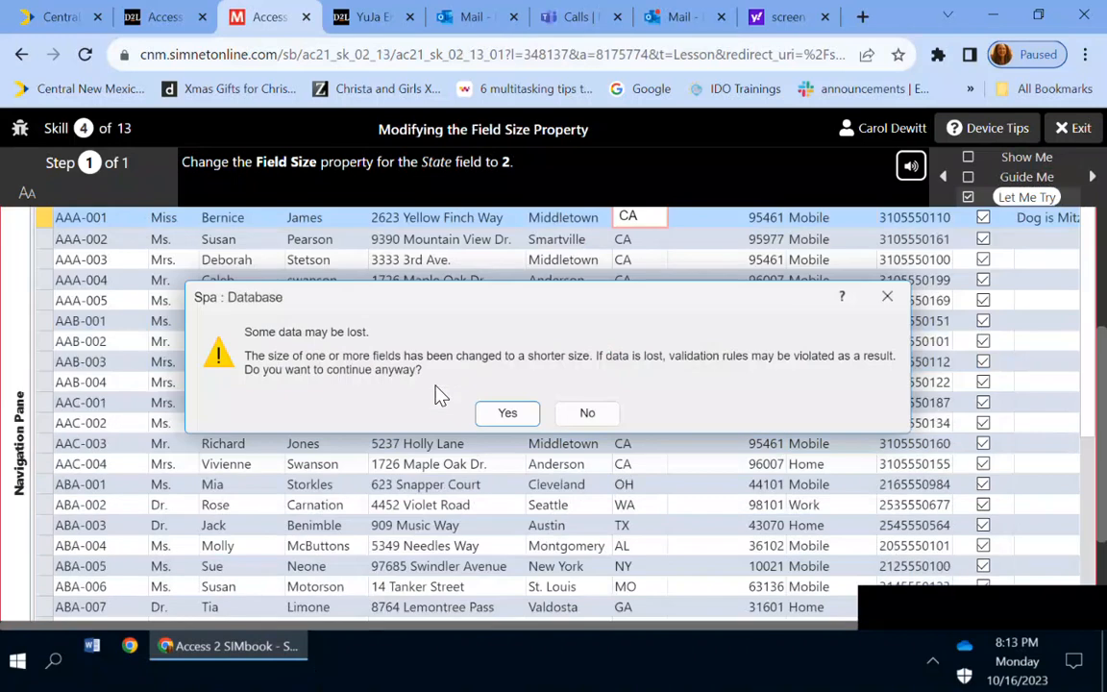
key("Return")
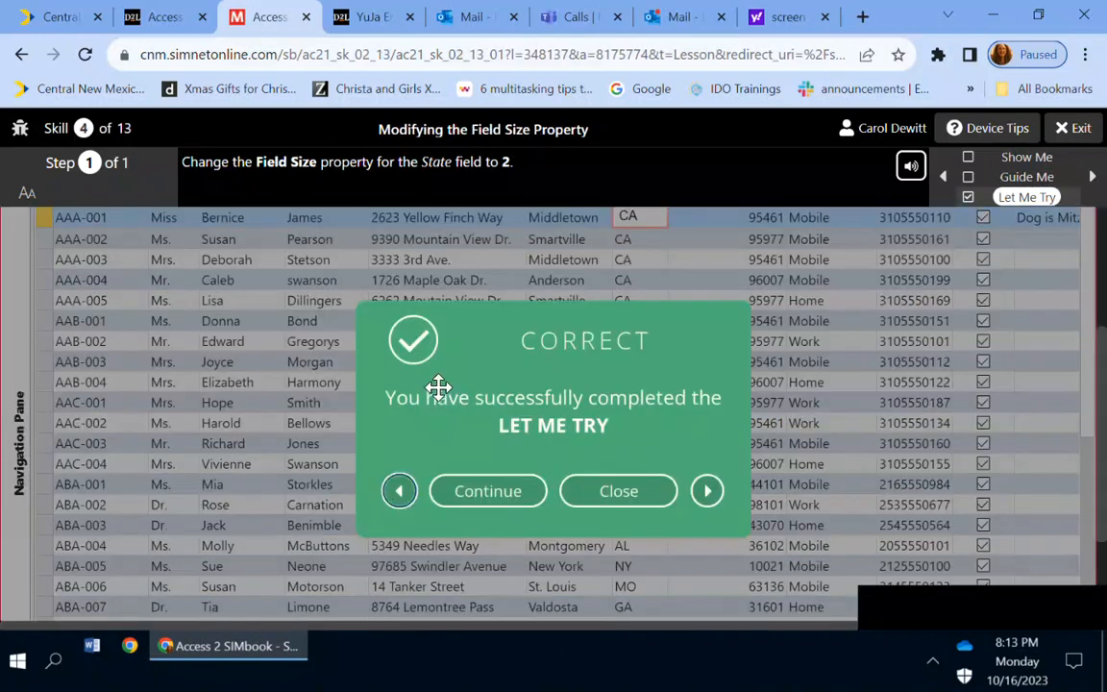
Step: Continue to skill 5's Let Me Try exercise and apply the Short Date format to the ApptDate field in the Appointments table
left_click(488, 504)
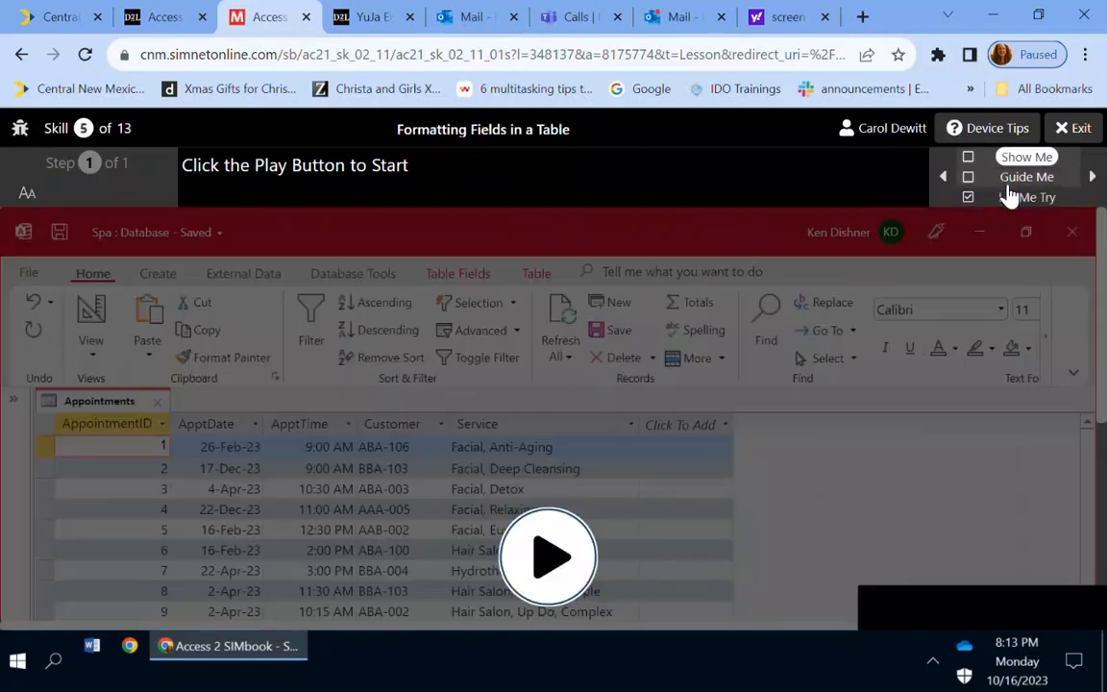
left_click(1011, 197)
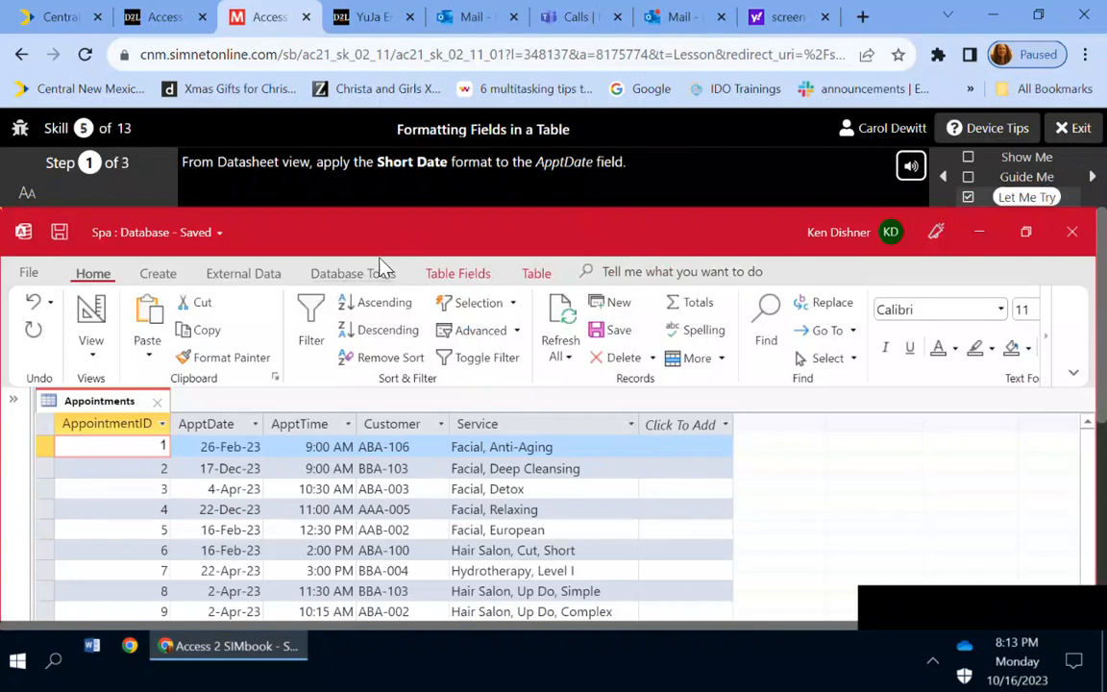
left_click(228, 426)
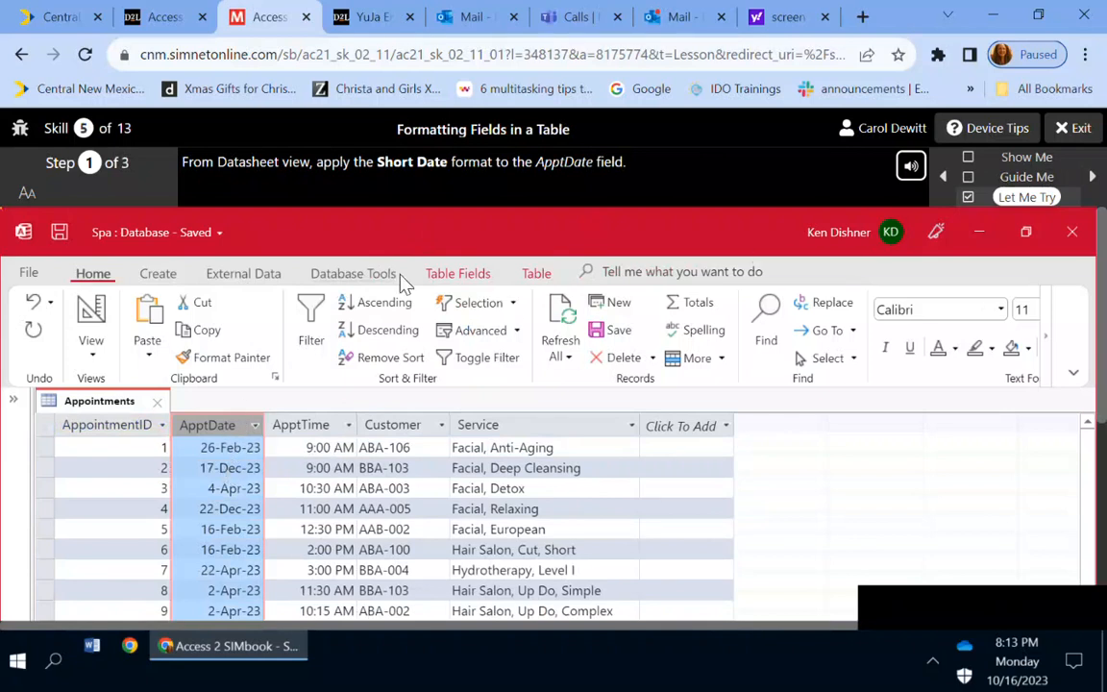
left_click(460, 275)
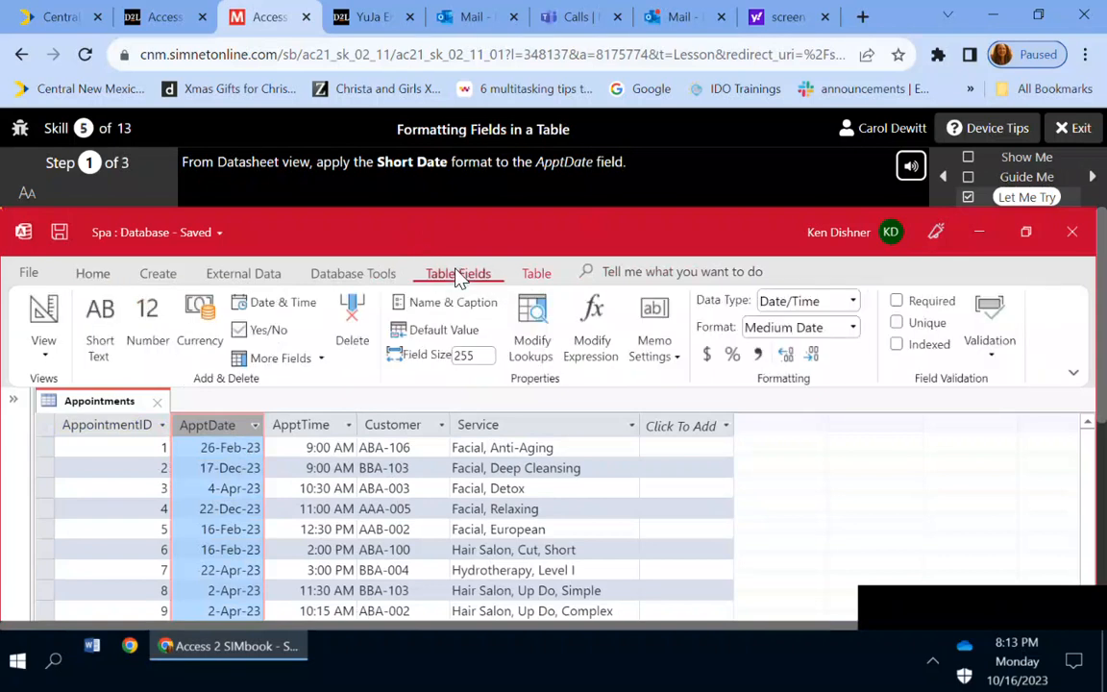
left_click(853, 327)
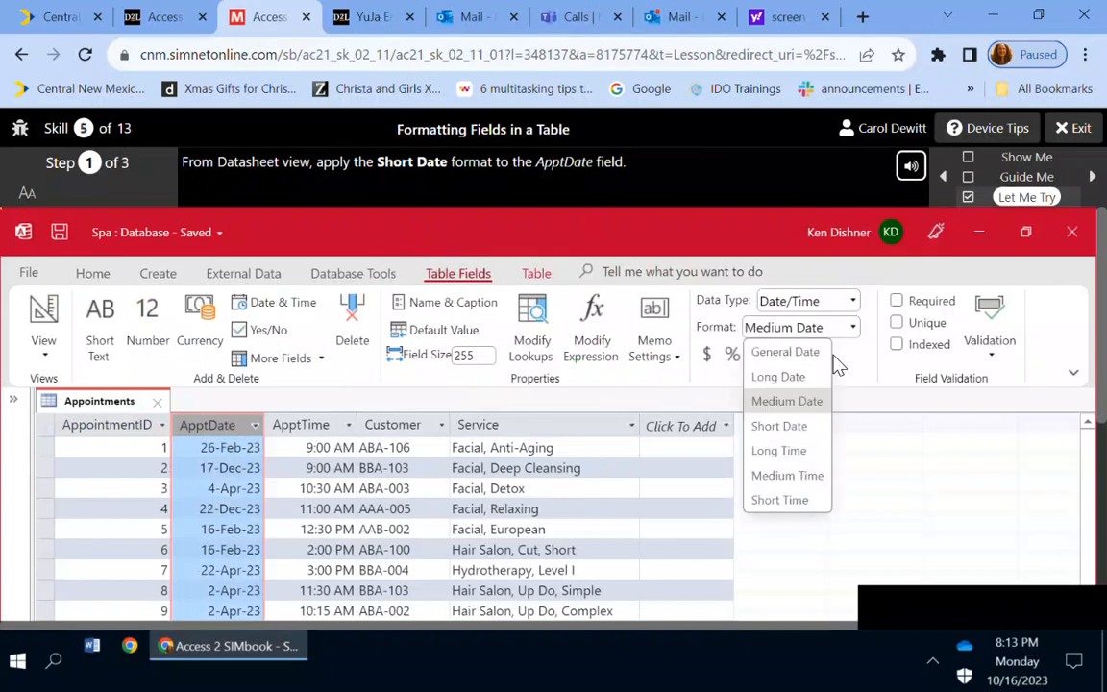
left_click(785, 426)
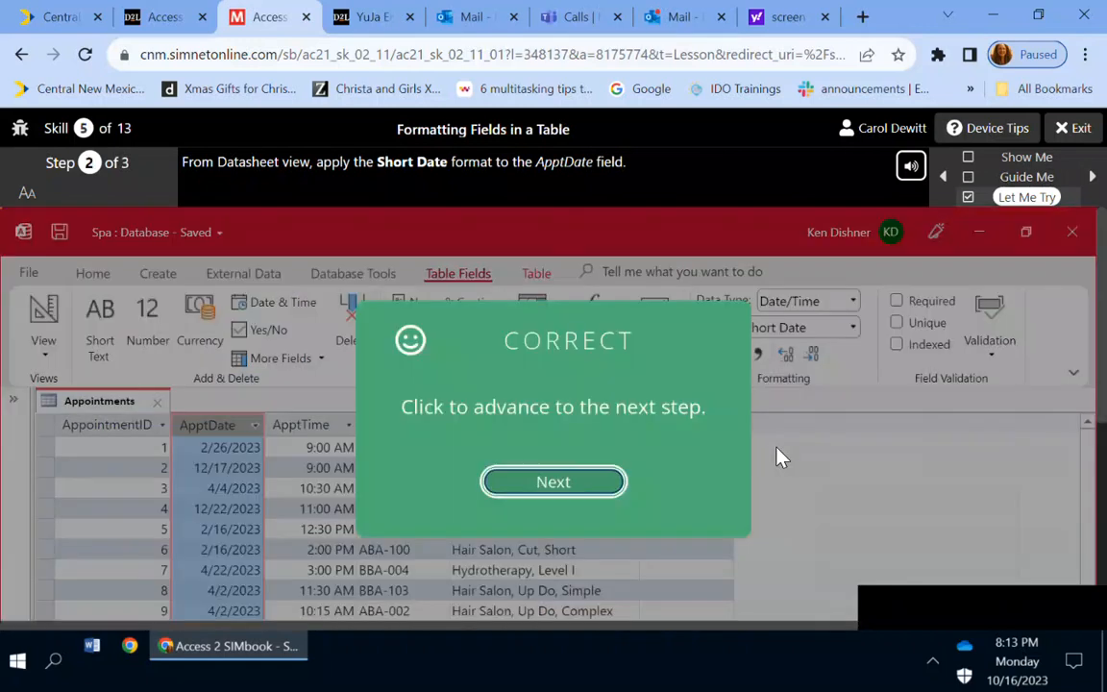
Step: Advance the exercise, switch the Appointments table to Design view, and continue to step 3
left_click(568, 487)
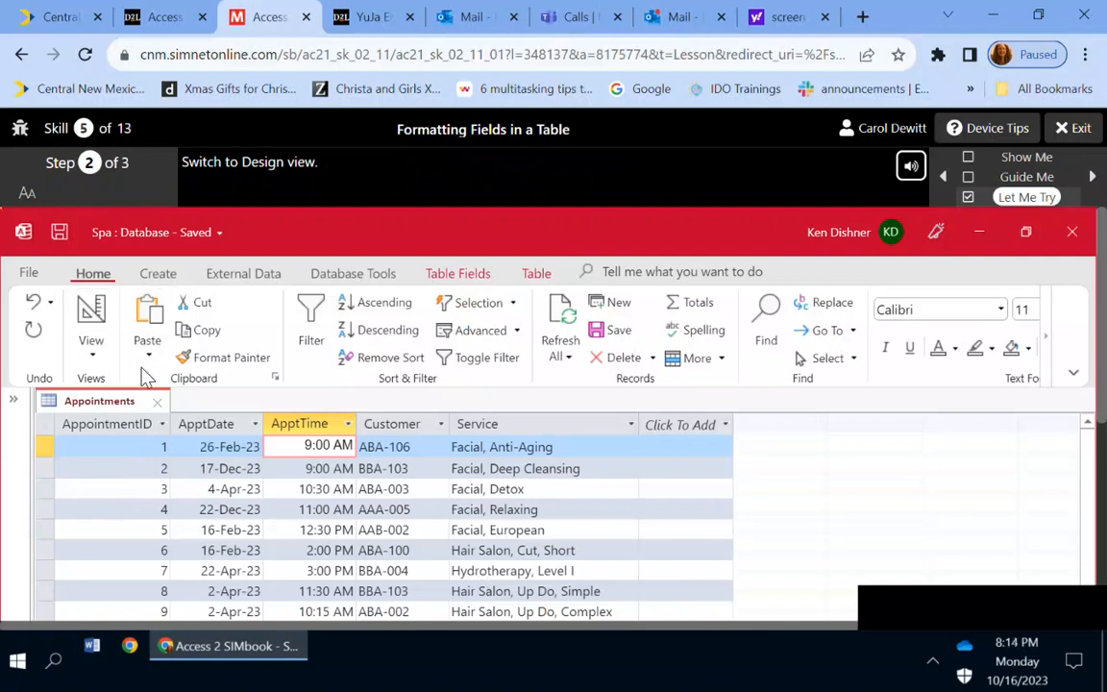
left_click(92, 322)
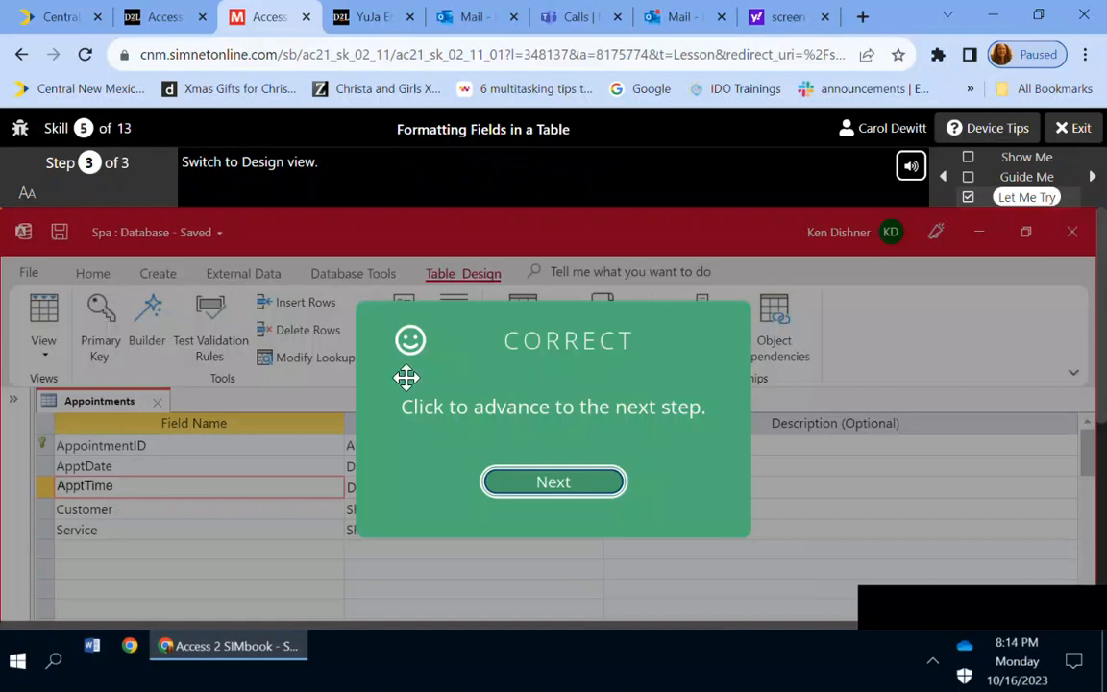
left_click(511, 490)
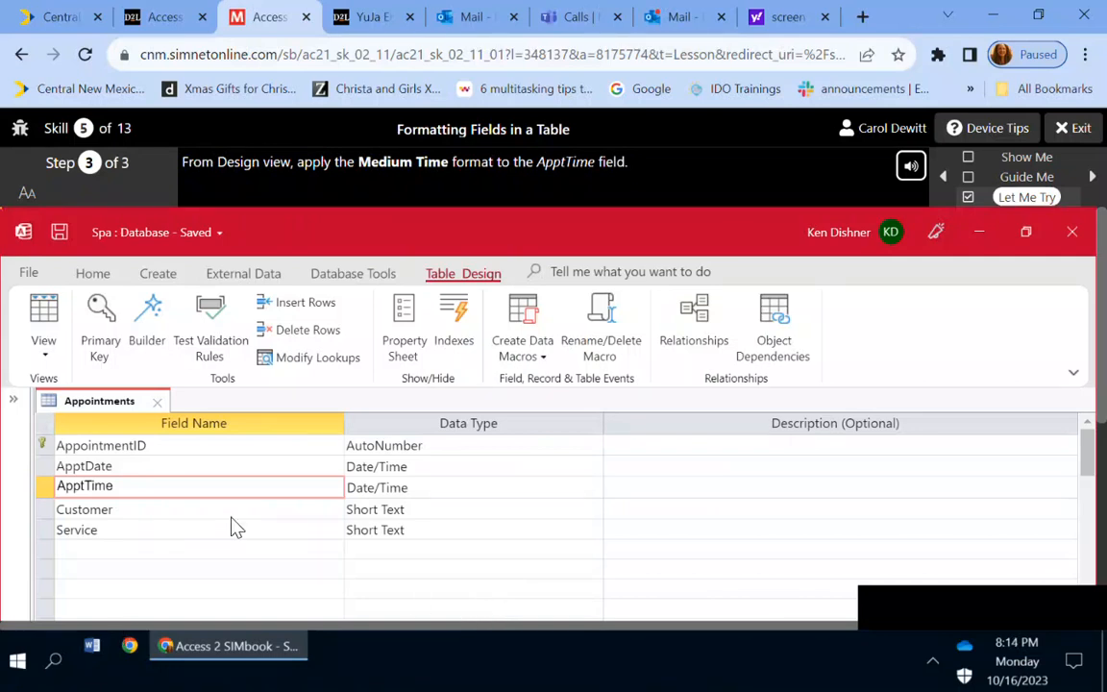
Step: Set the ApptTime field's Format property to Medium Time in the Appointments table's Design view
left_click(405, 507)
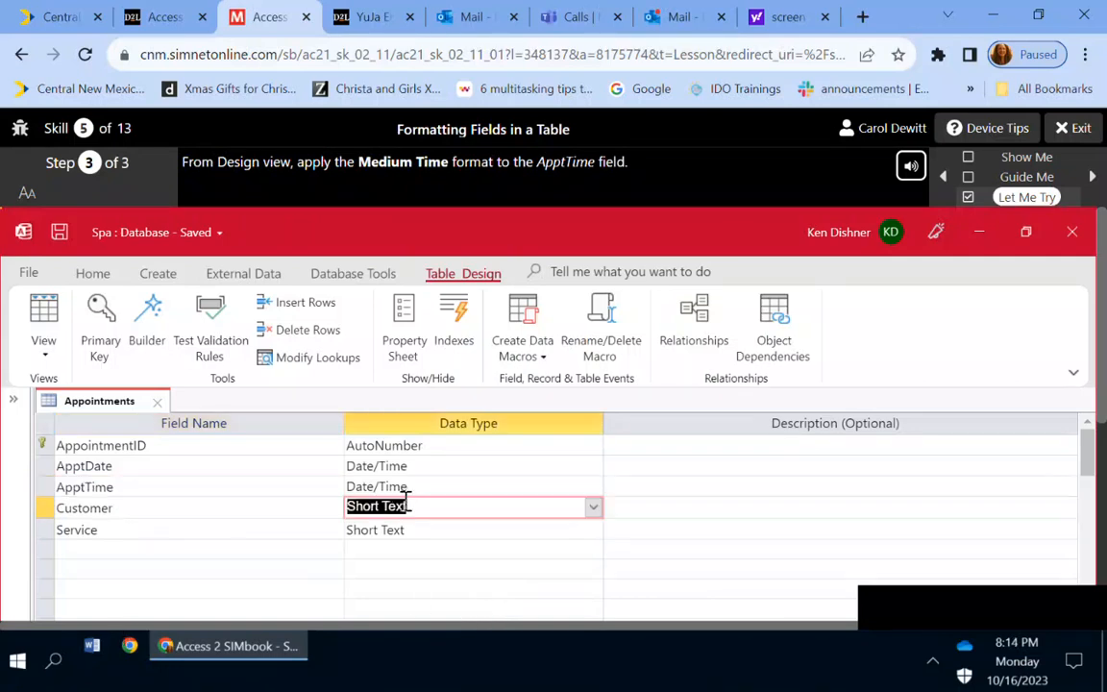
key("Up")
key("Down")
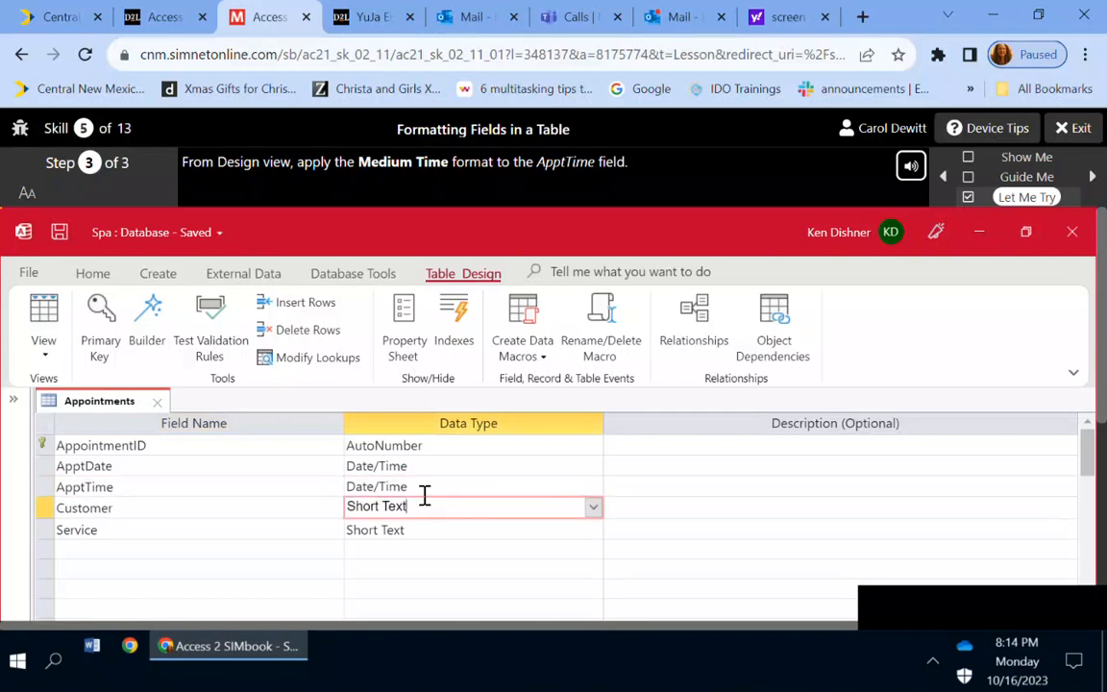
left_click(432, 498)
key("Up")
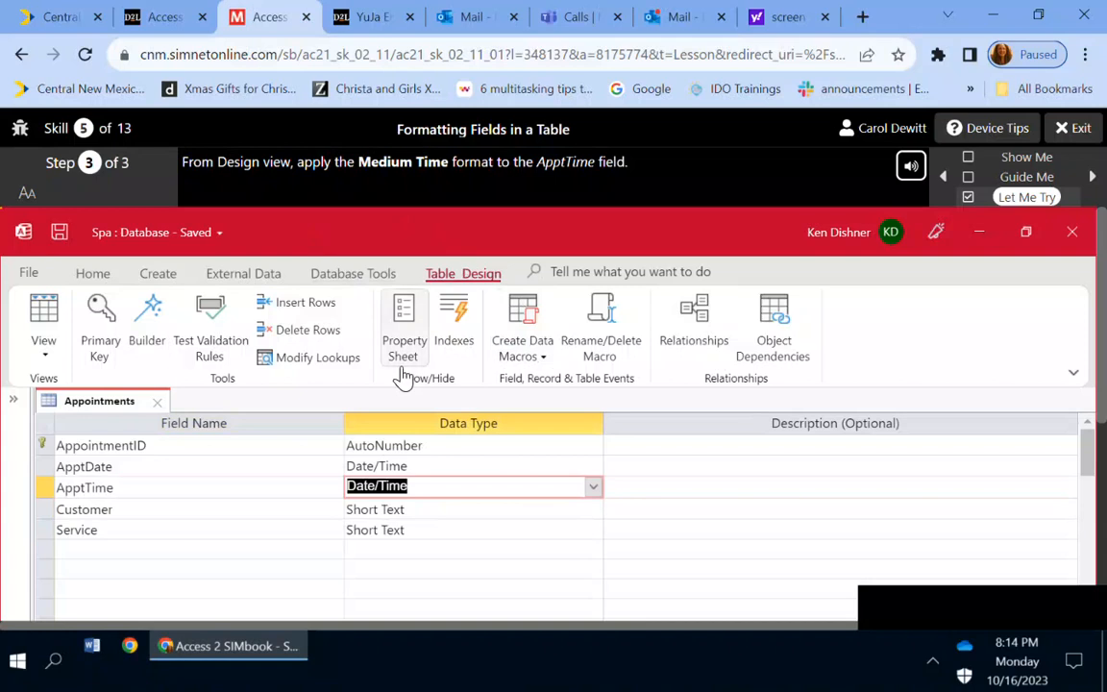
scroll(567, 528, "down", 3)
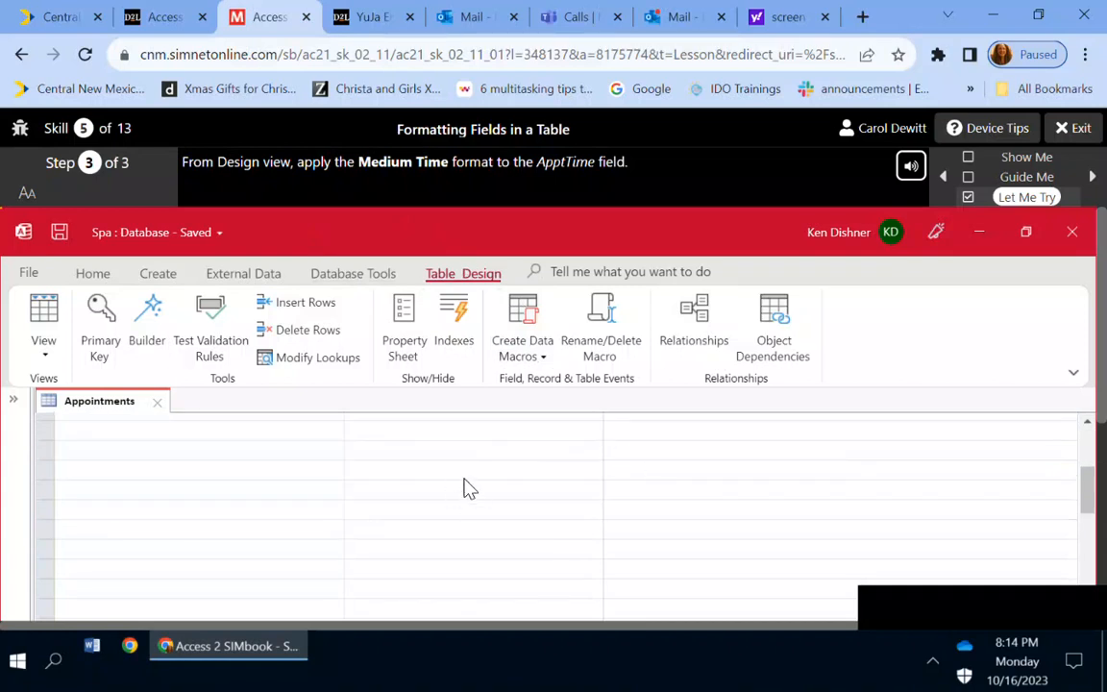
key("ctrl+minus")
scroll(378, 410, "down", 5)
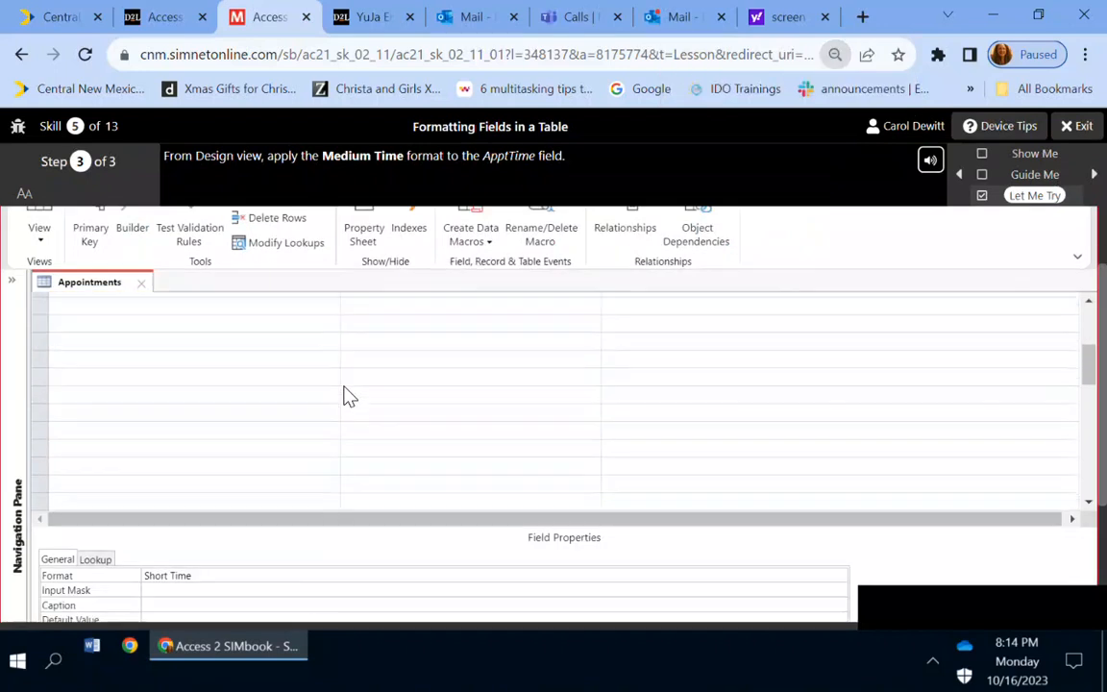
left_click(298, 580)
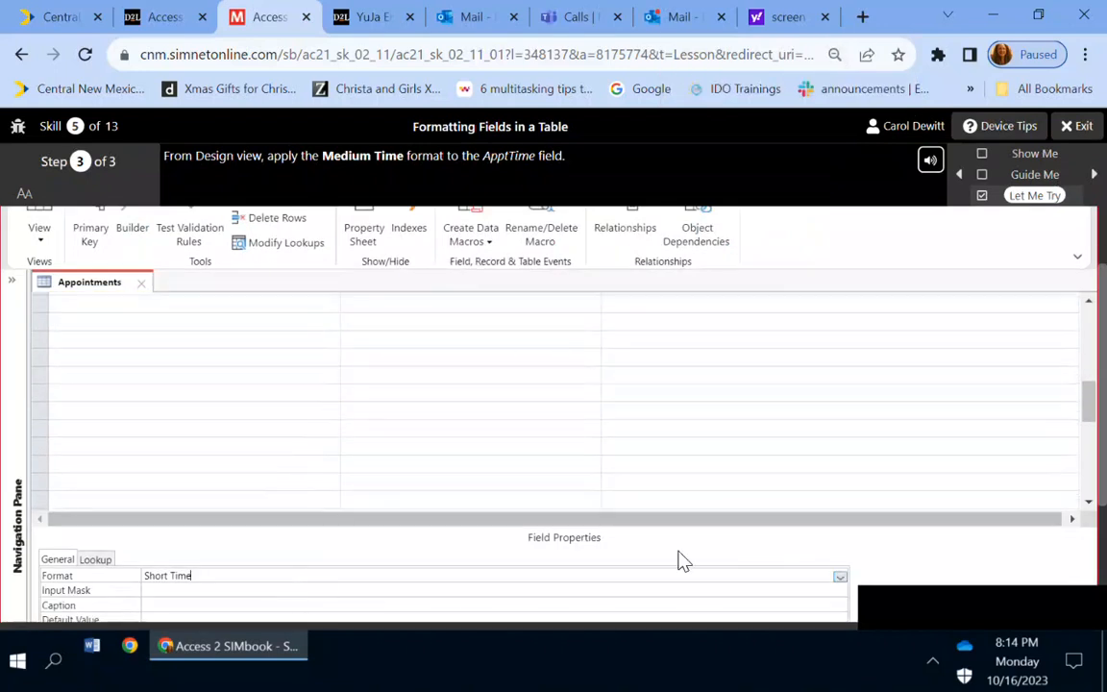
left_click(840, 577)
scroll(811, 601, "down", 2)
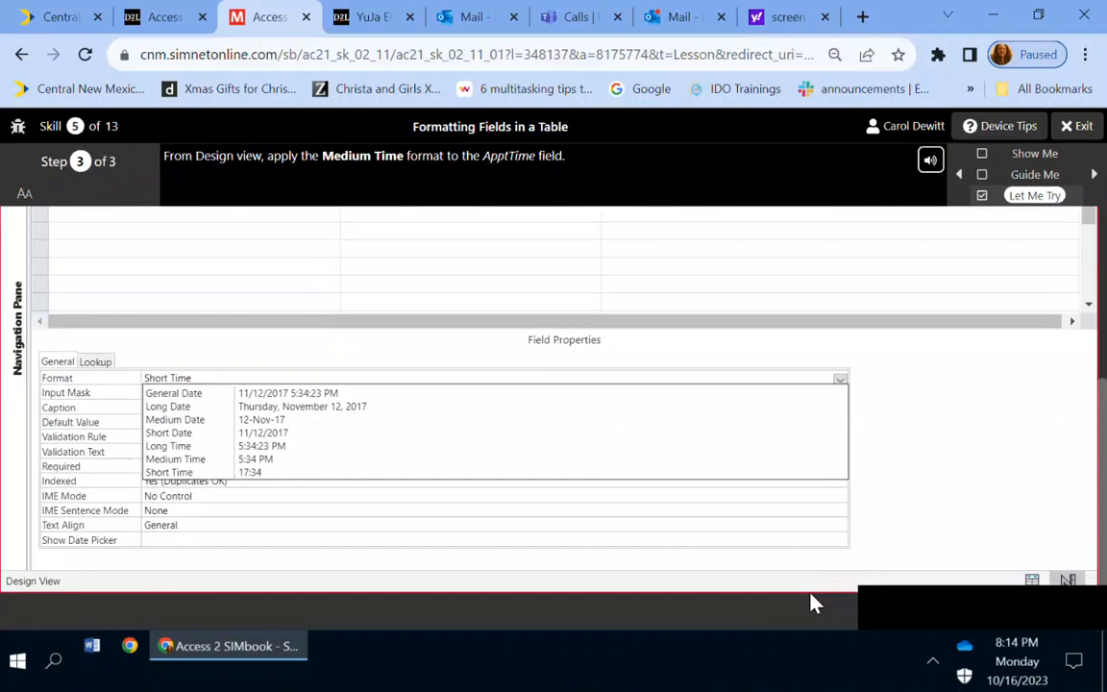
left_click(243, 463)
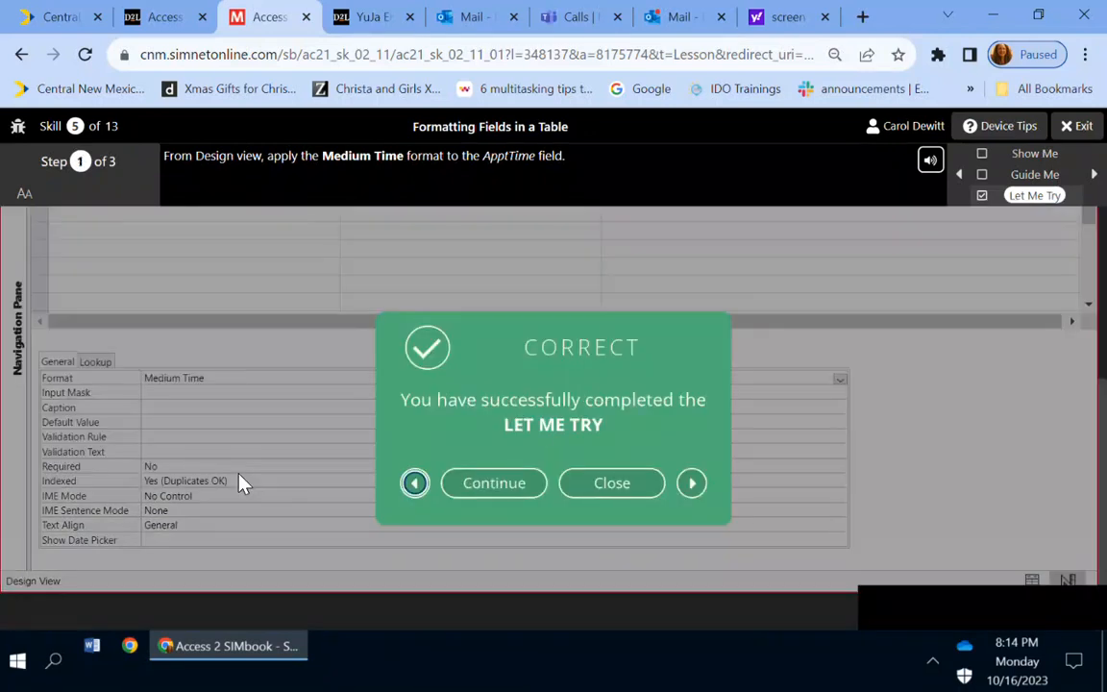
Step: Leave the completed exercise and go to skill 7's Let Me Try exercise, Adding a Lookup Field from a List
key("Return")
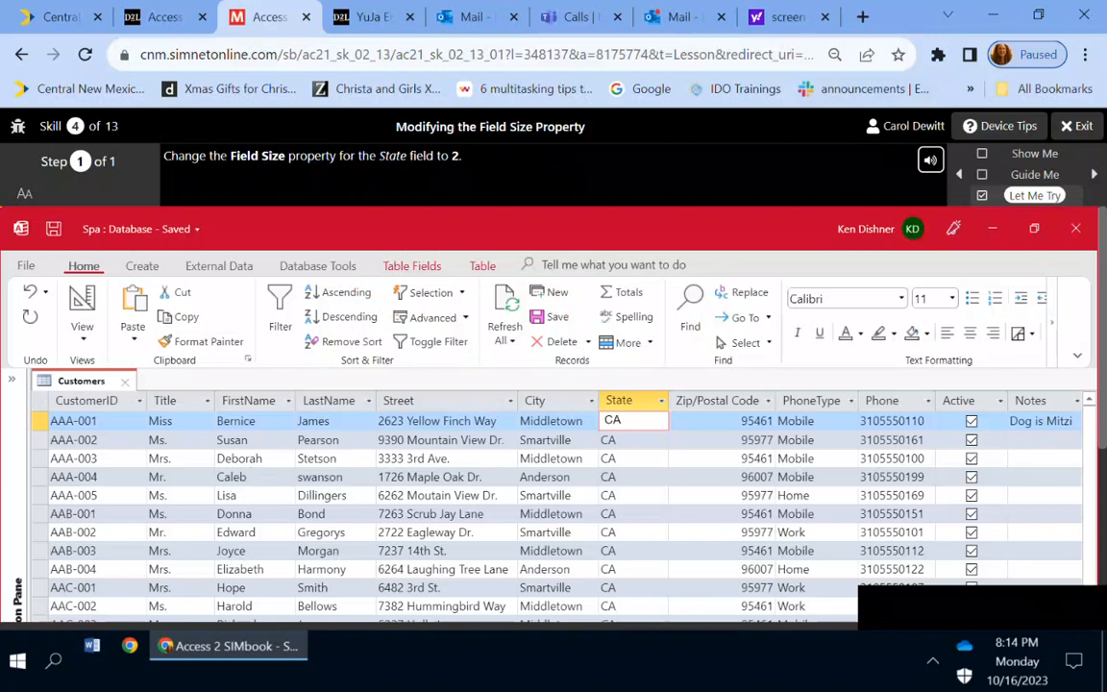
left_click(1096, 175)
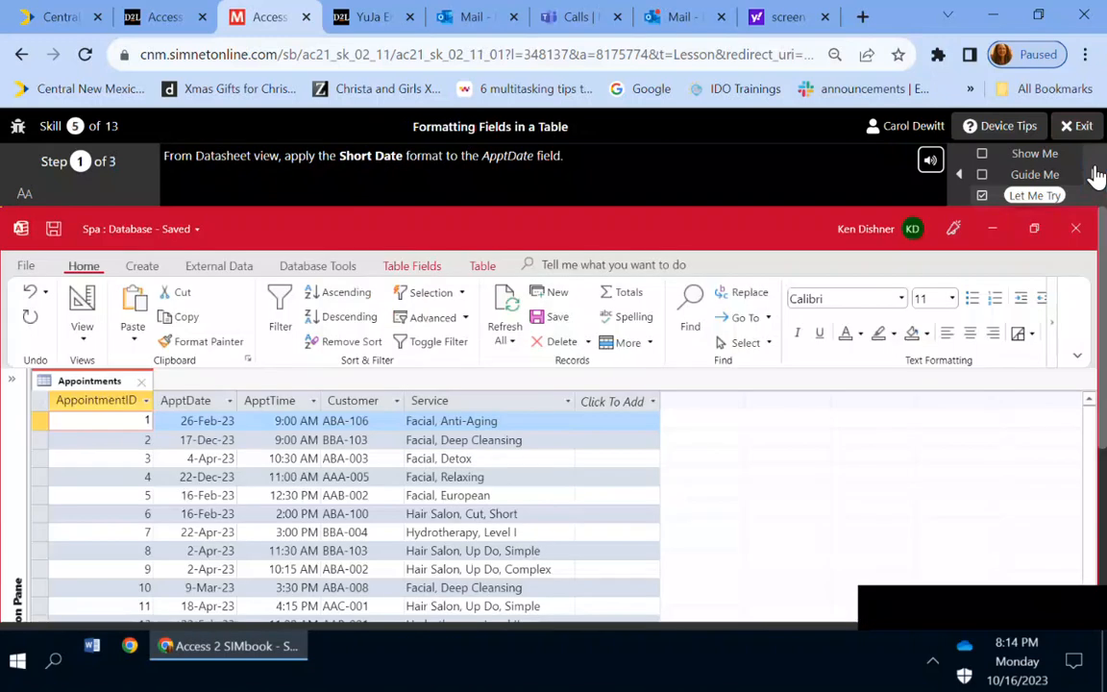
left_click(1096, 175)
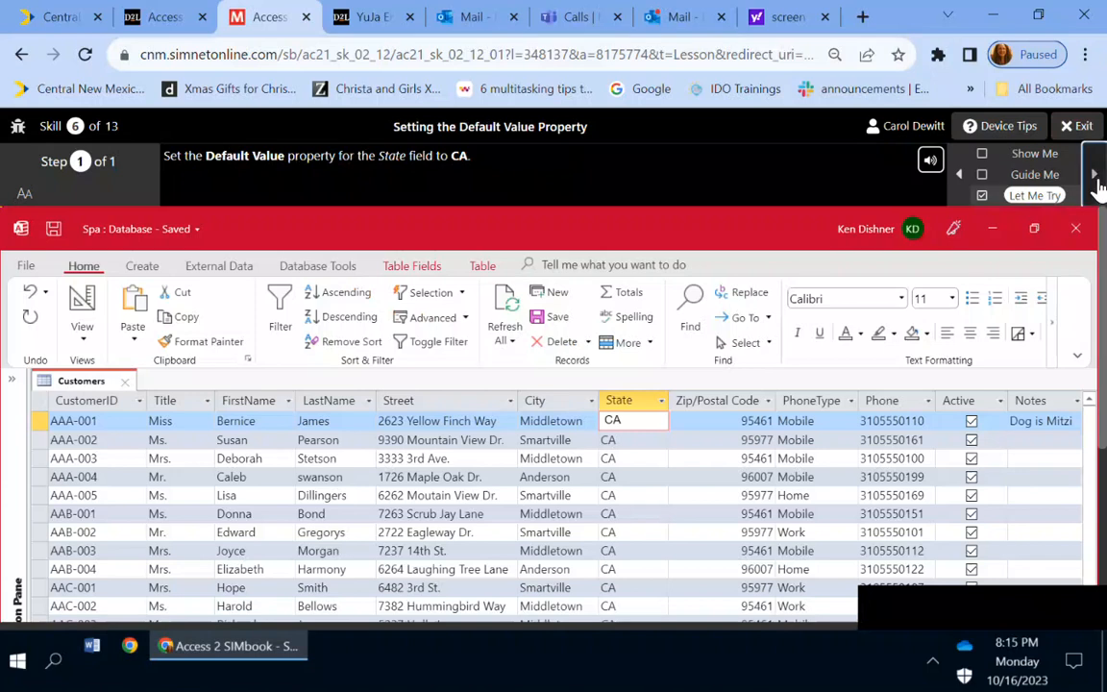
left_click(1095, 177)
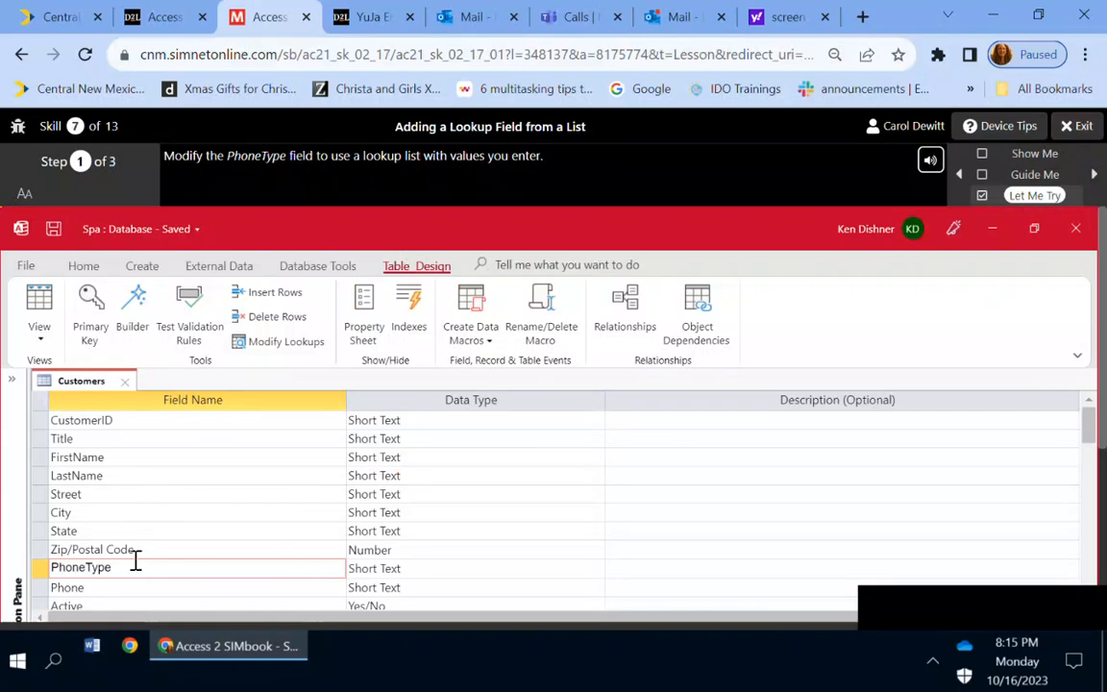
left_click(399, 570)
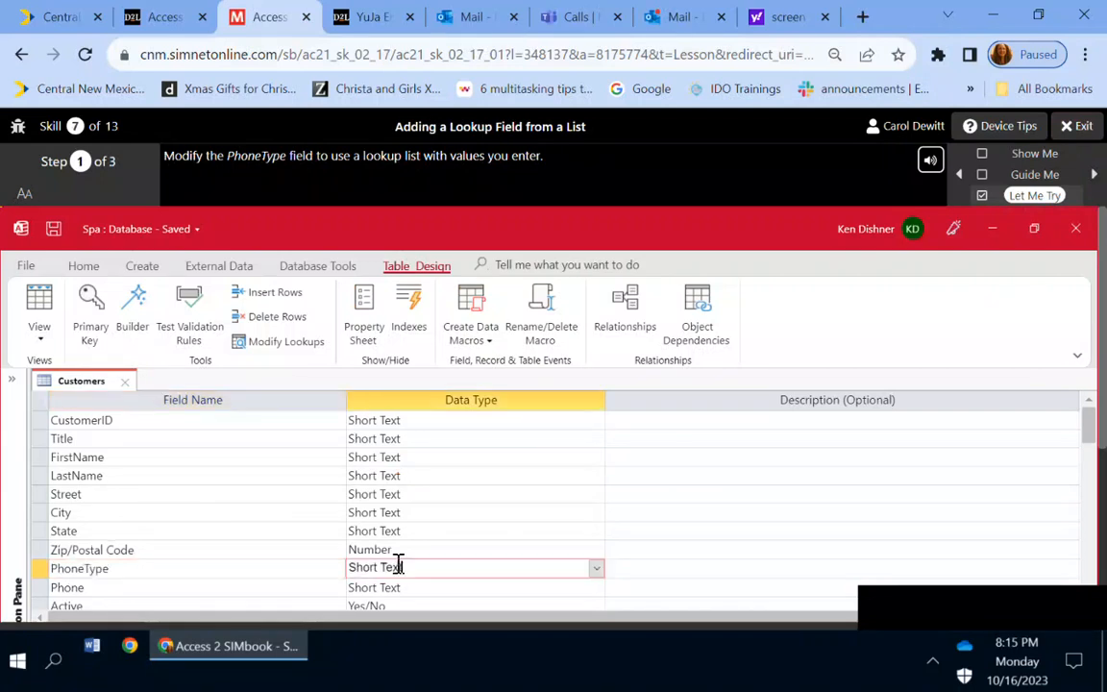
left_click(597, 569)
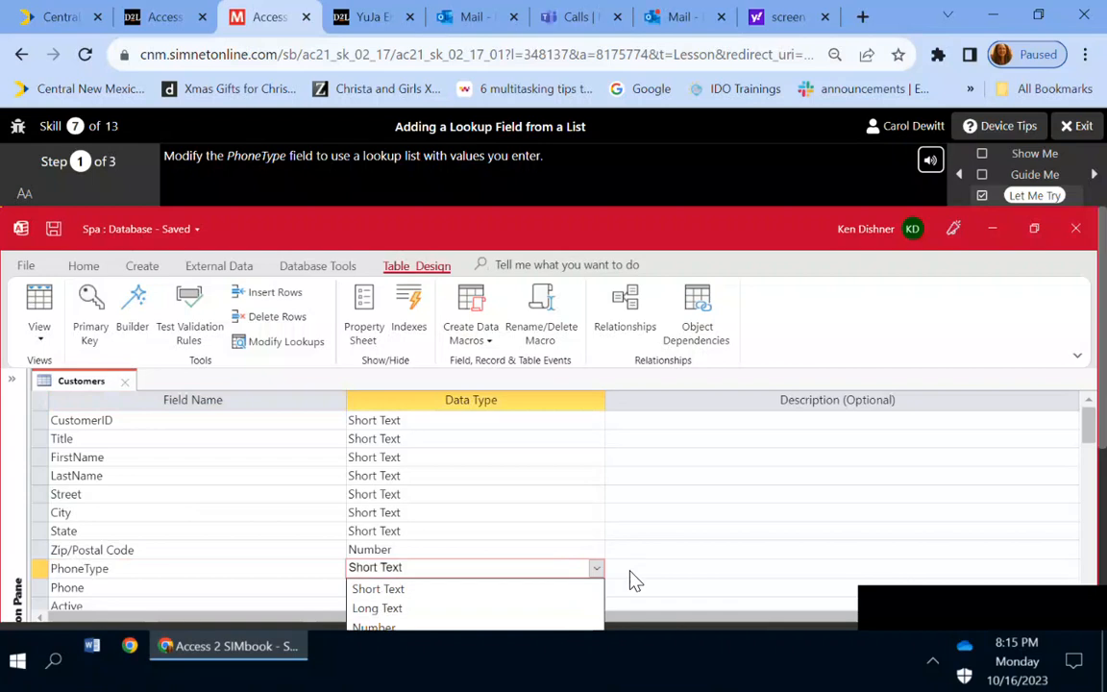
scroll(631, 580, "down", 2)
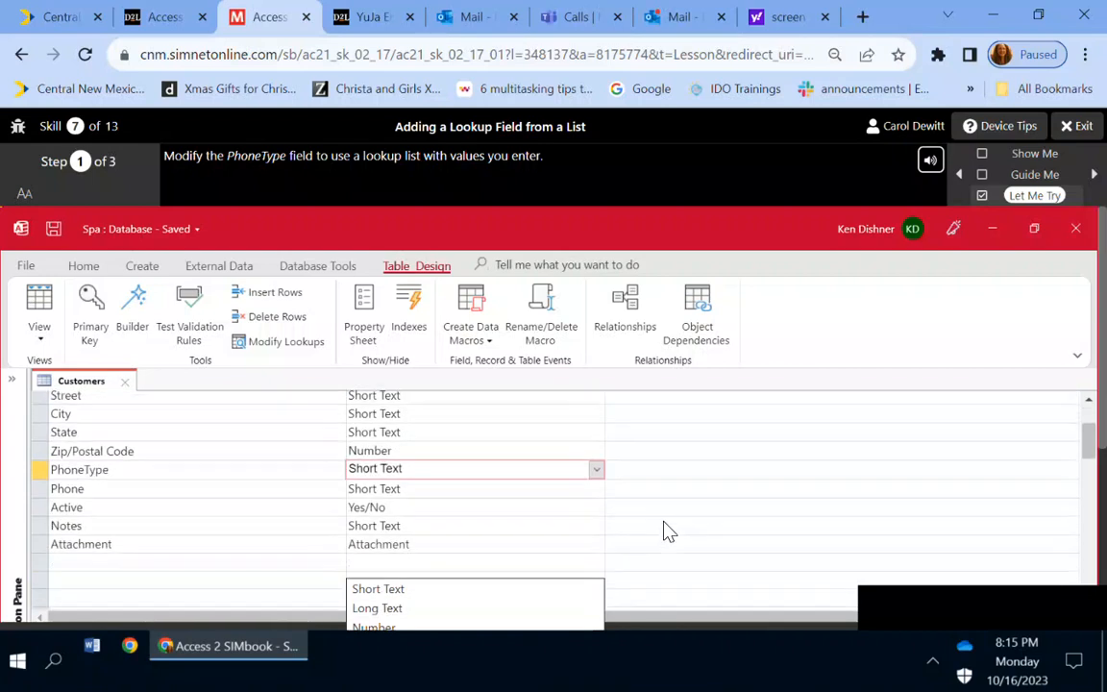
left_click(597, 476)
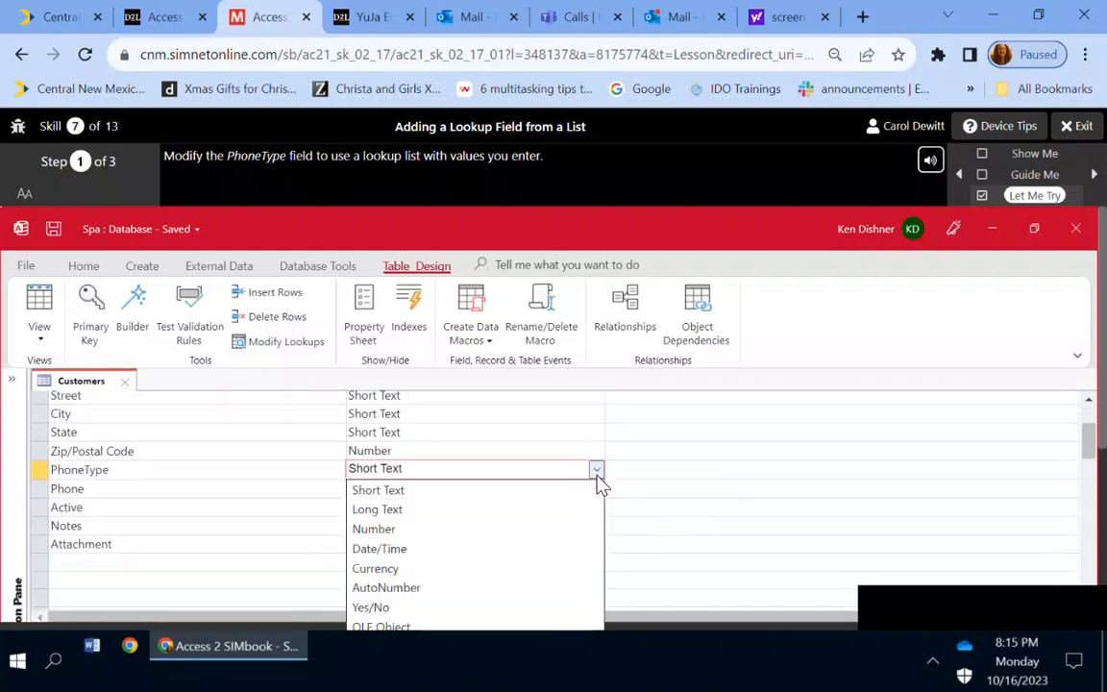
scroll(597, 485, "down", 1)
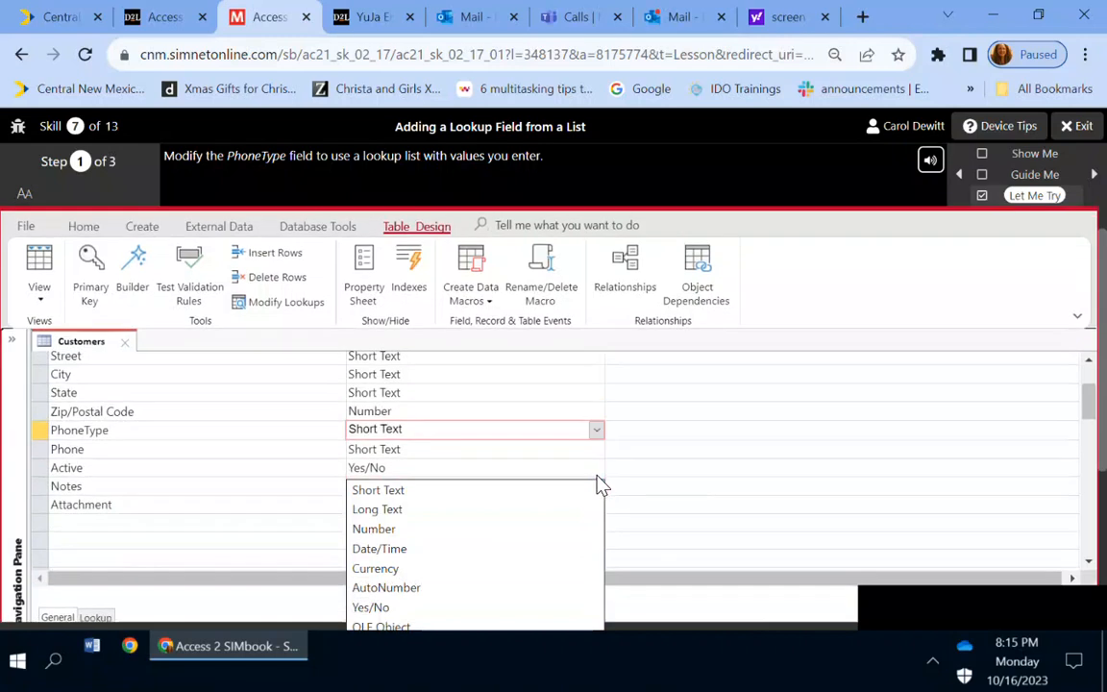
left_click(757, 407)
left_click(747, 396)
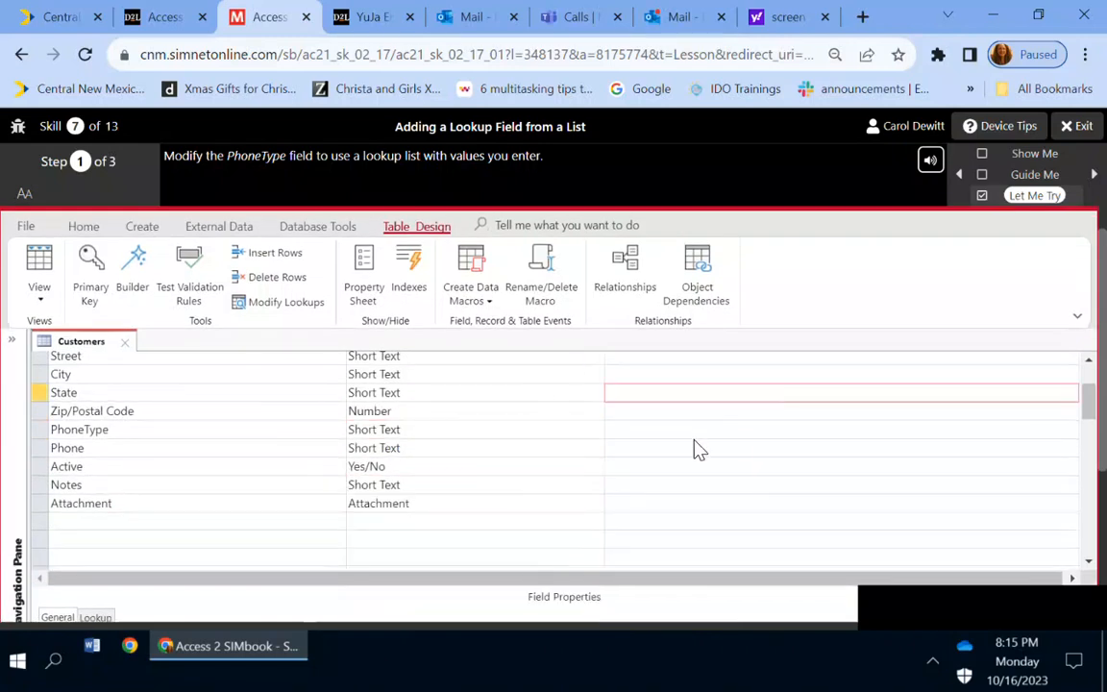
key("ctrl+minus")
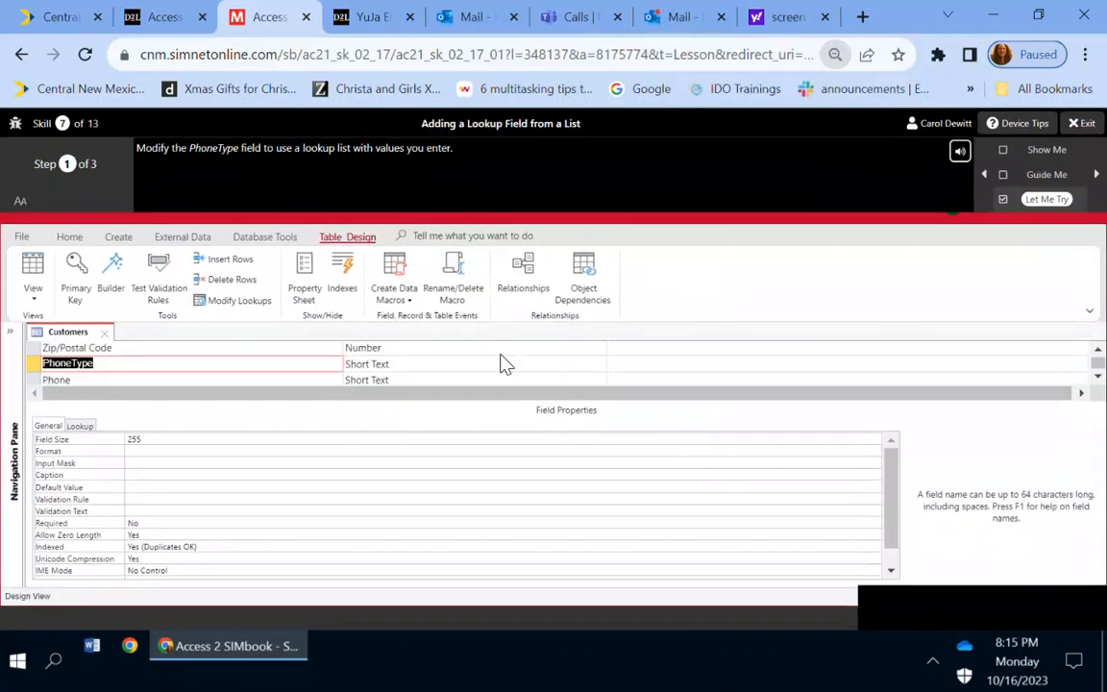
left_click(428, 349)
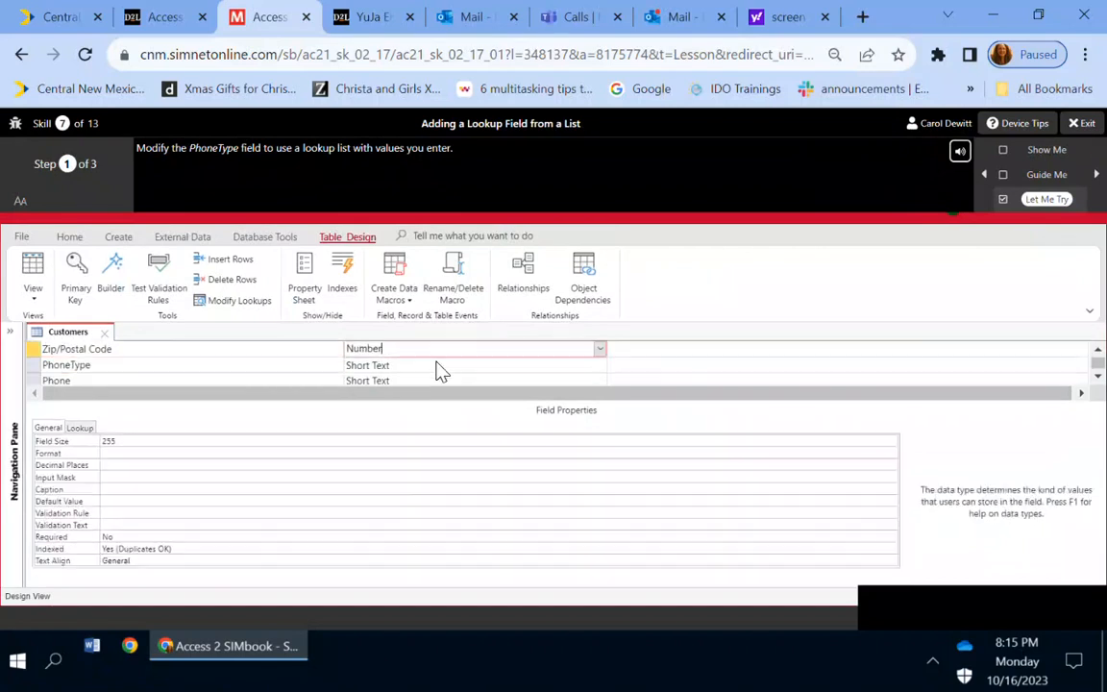
key("ctrl+plus")
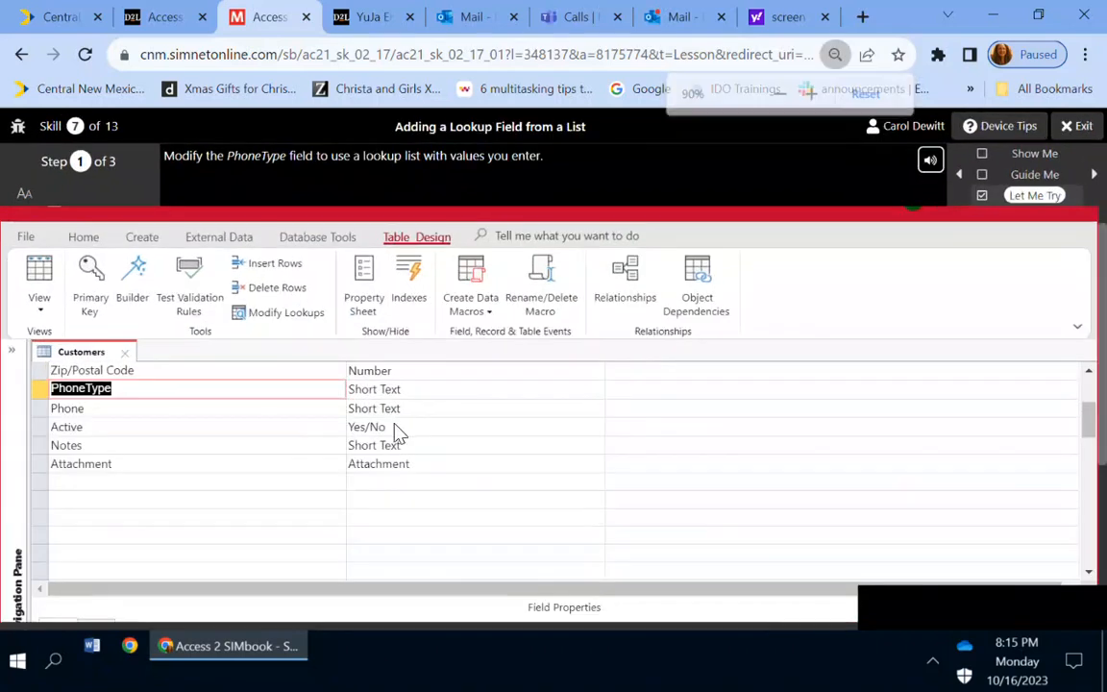
Step: Start the Lookup Wizard for the PhoneType field in the Customers table, choose to type in the values, and advance to step 2
left_click(454, 389)
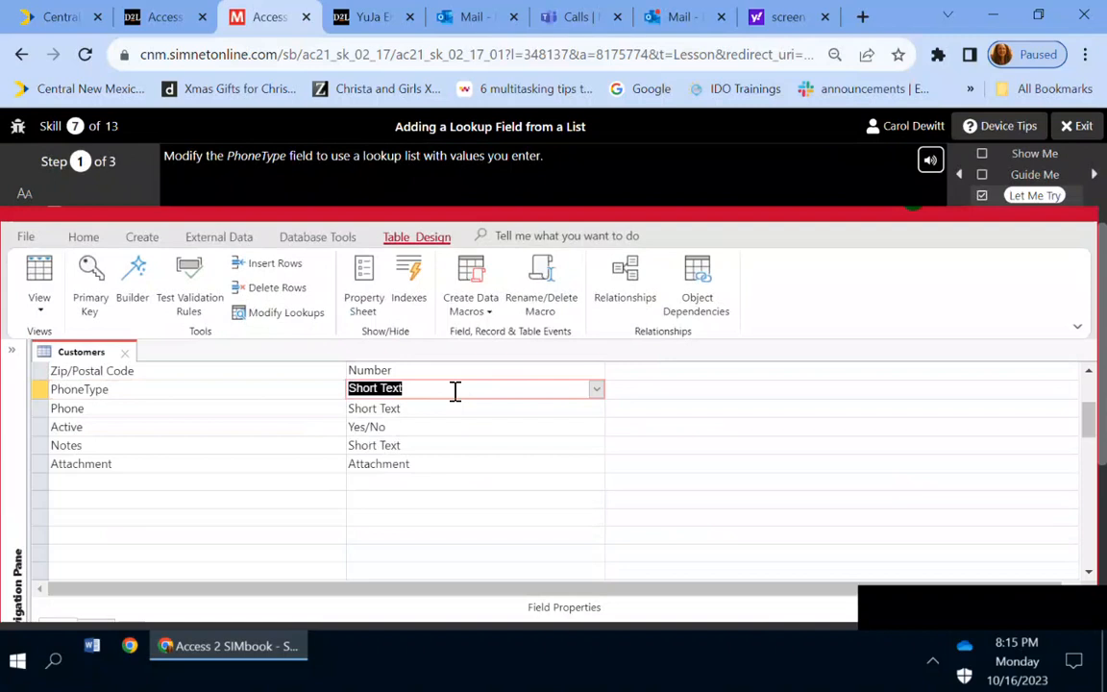
left_click(597, 391)
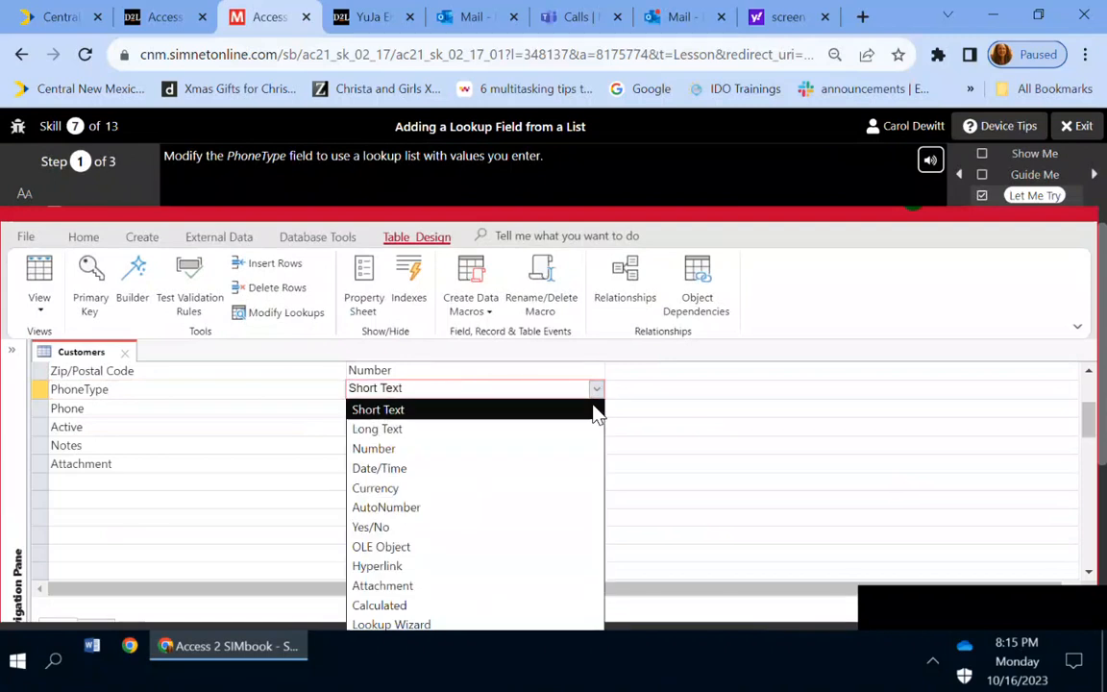
left_click(443, 626)
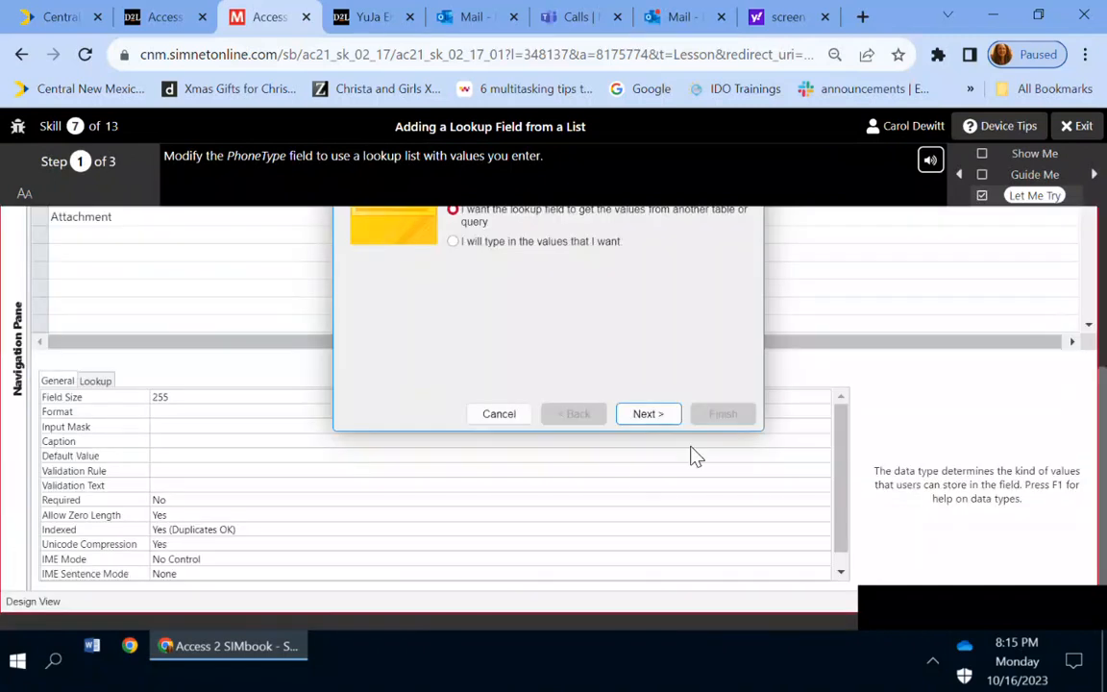
left_click(454, 243)
left_click(656, 415)
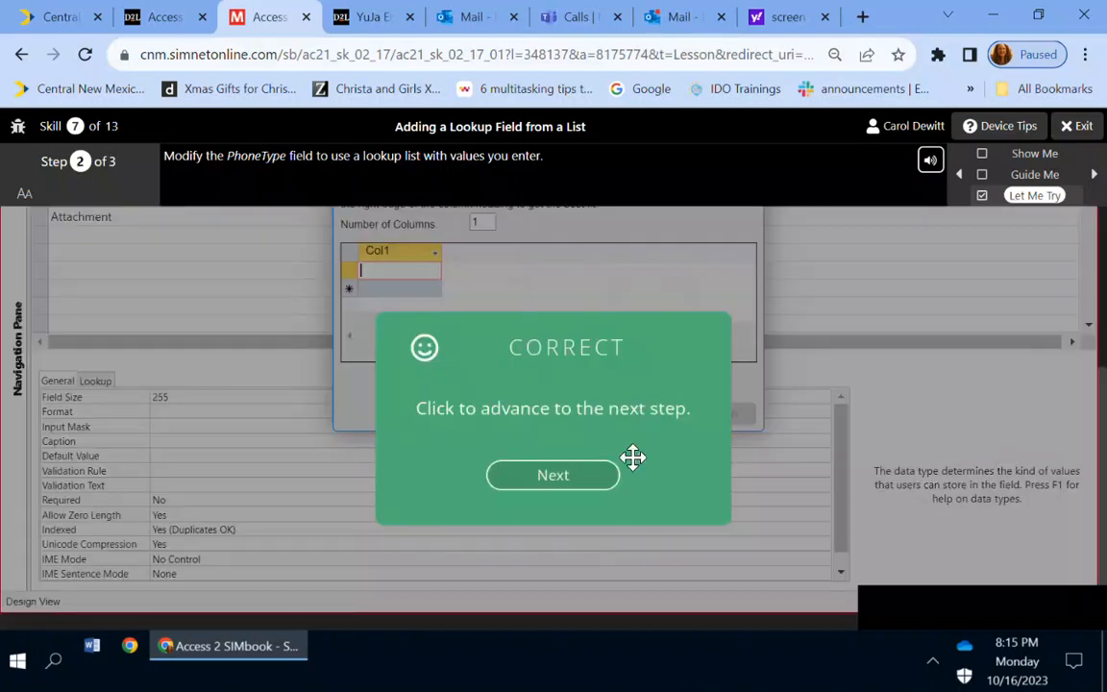
left_click(540, 475)
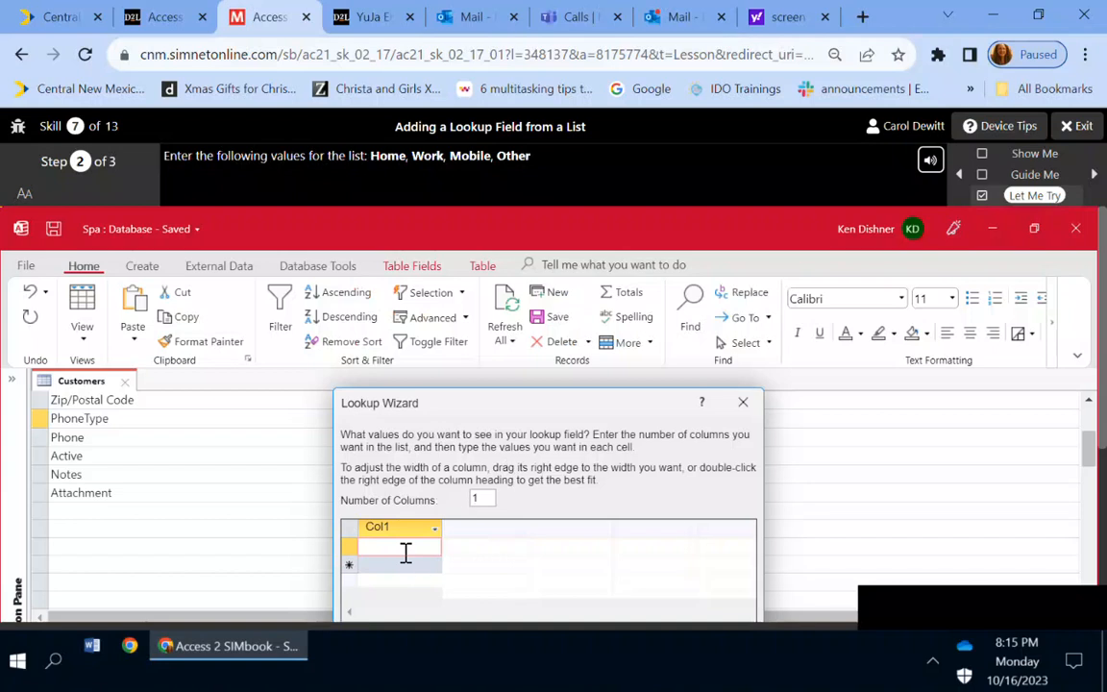
Step: Try to fill the wizard's lookup list with the values Home, Word, Mobile and Other and submit it
type("Home")
key("Tab")
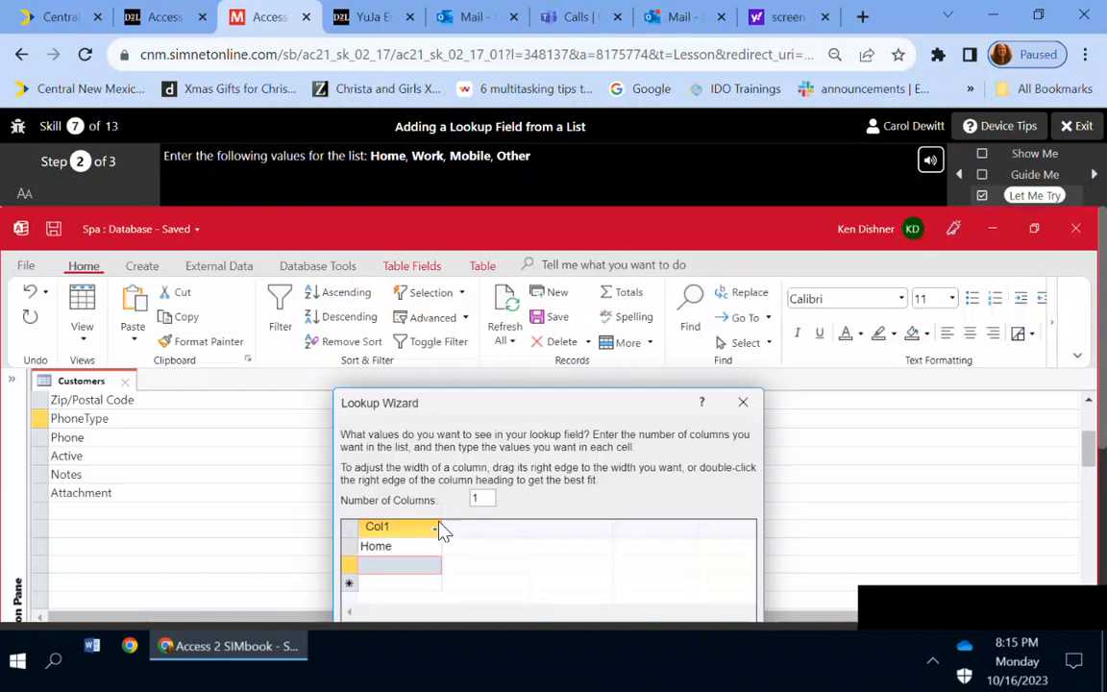
type("Word")
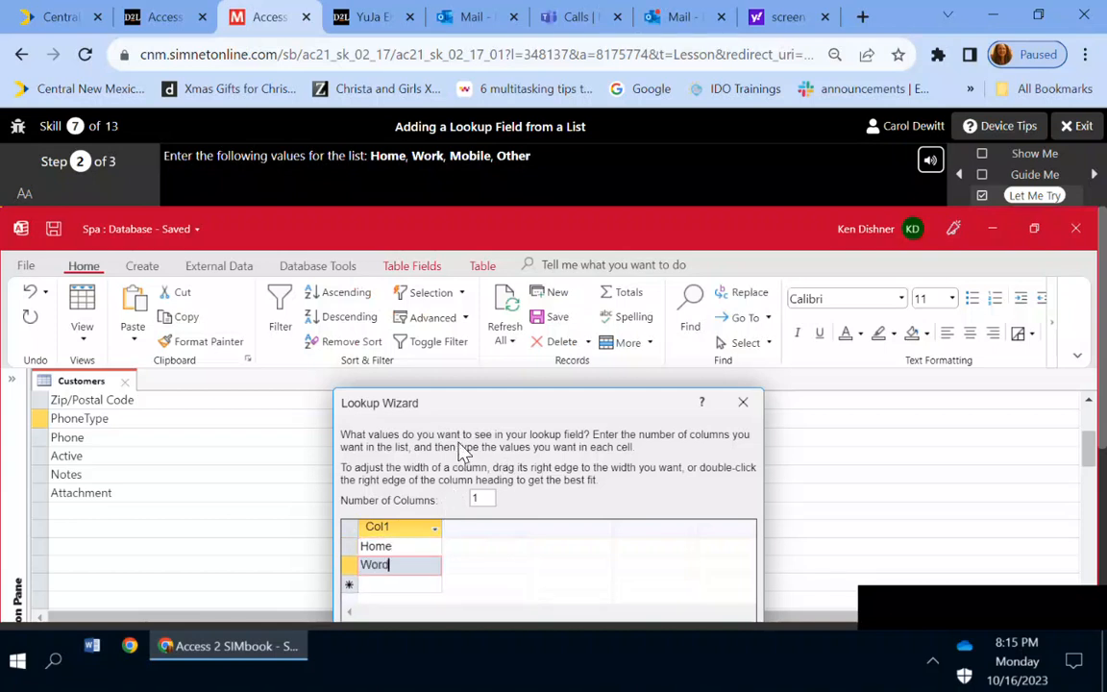
key("Tab")
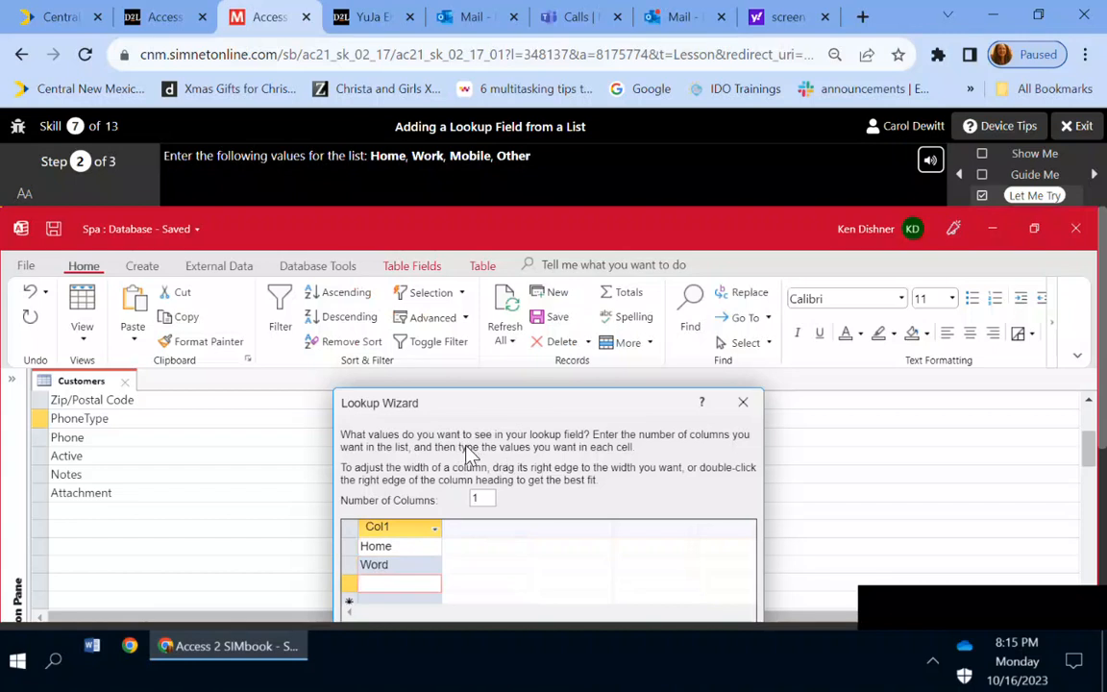
type("Mobile")
key("Tab")
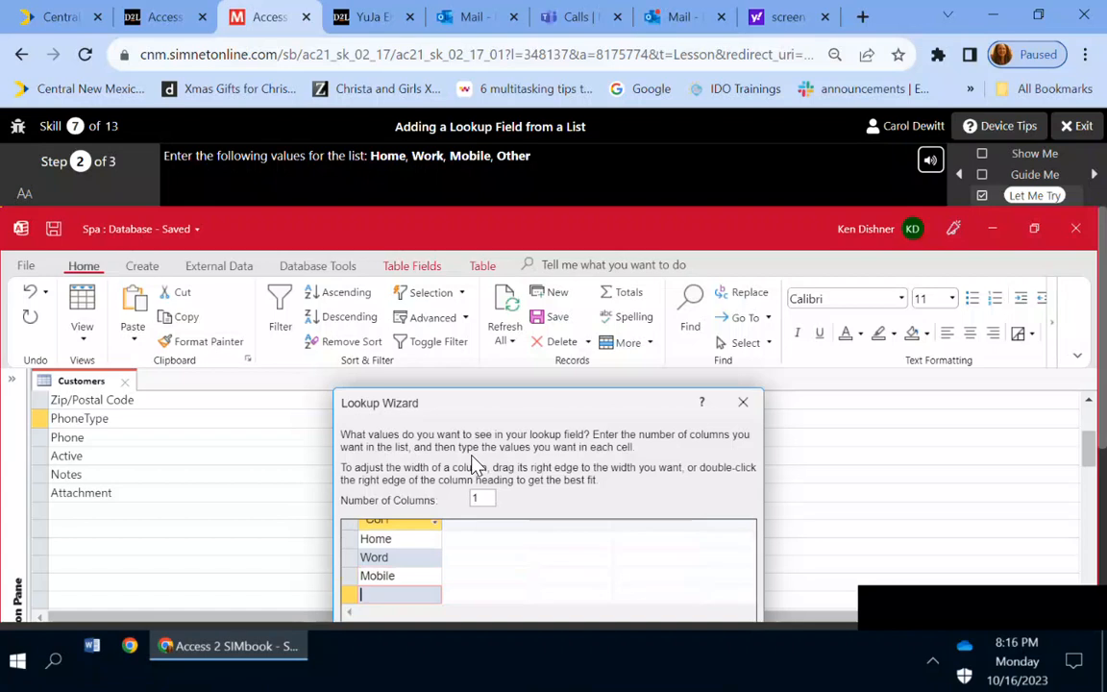
type("Other")
scroll(594, 462, "down", 5)
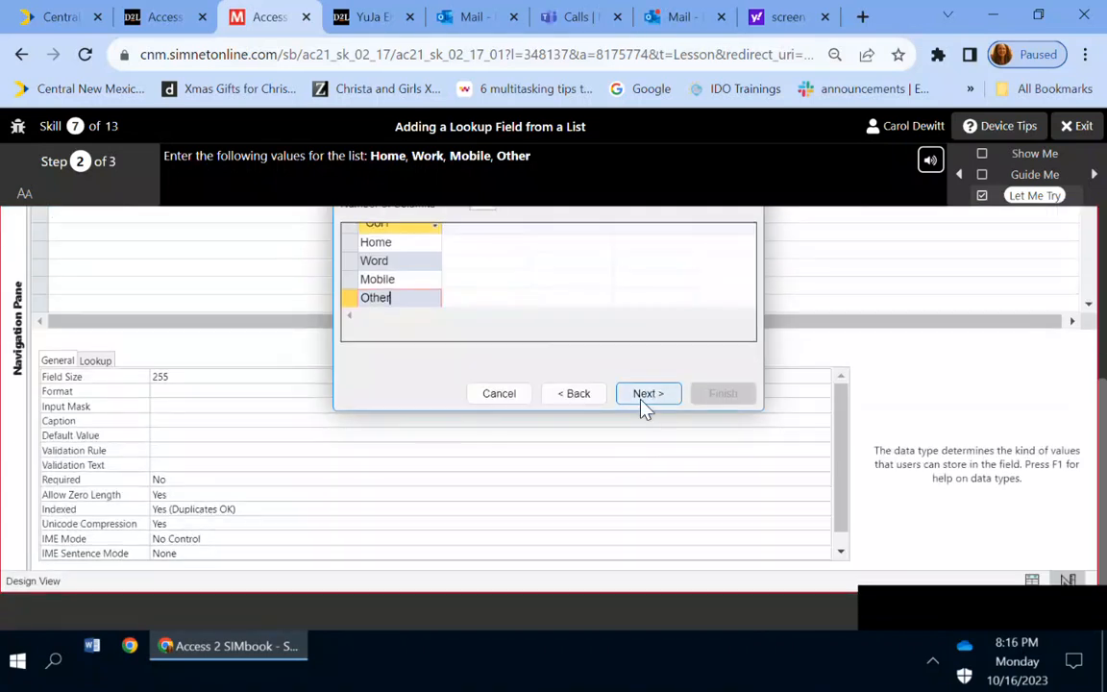
left_click(644, 403)
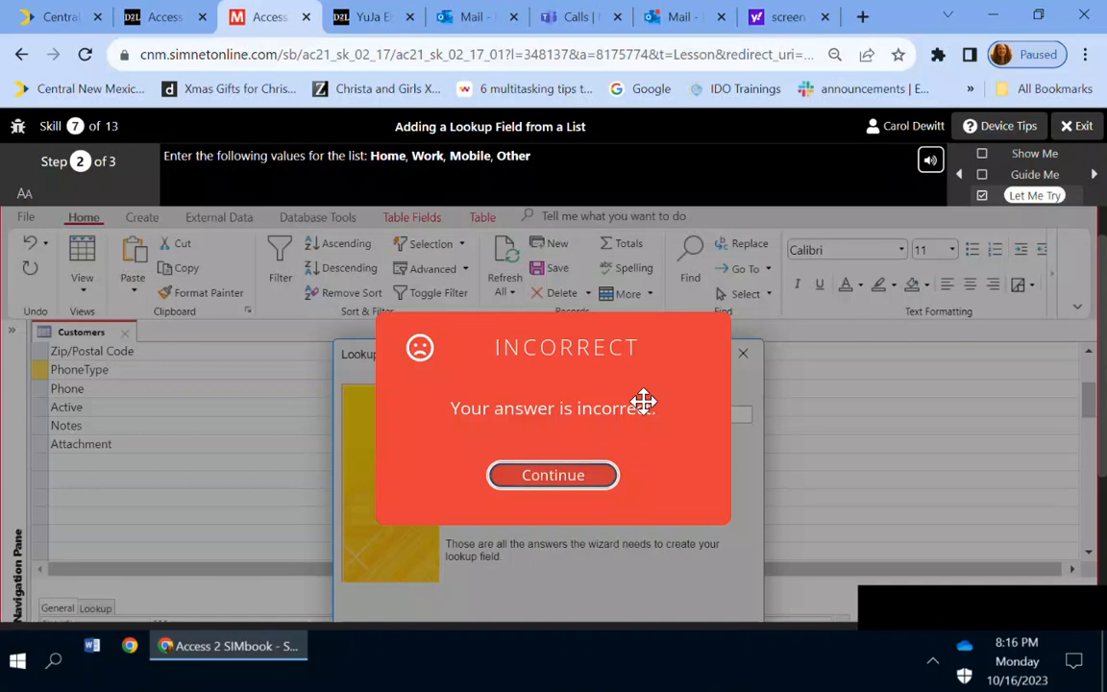
Step: Fill the Lookup Wizard's list with the values Home, Work, Mobile and Other, submit it and advance to step 3
left_click(601, 475)
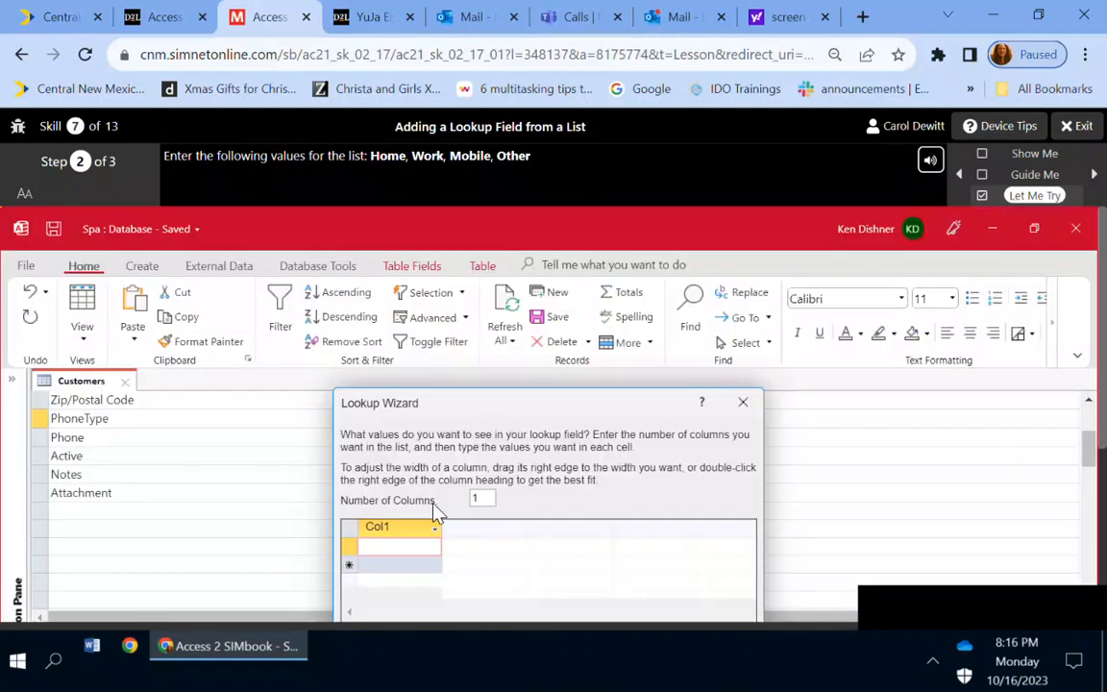
left_click(415, 554)
type("omHome")
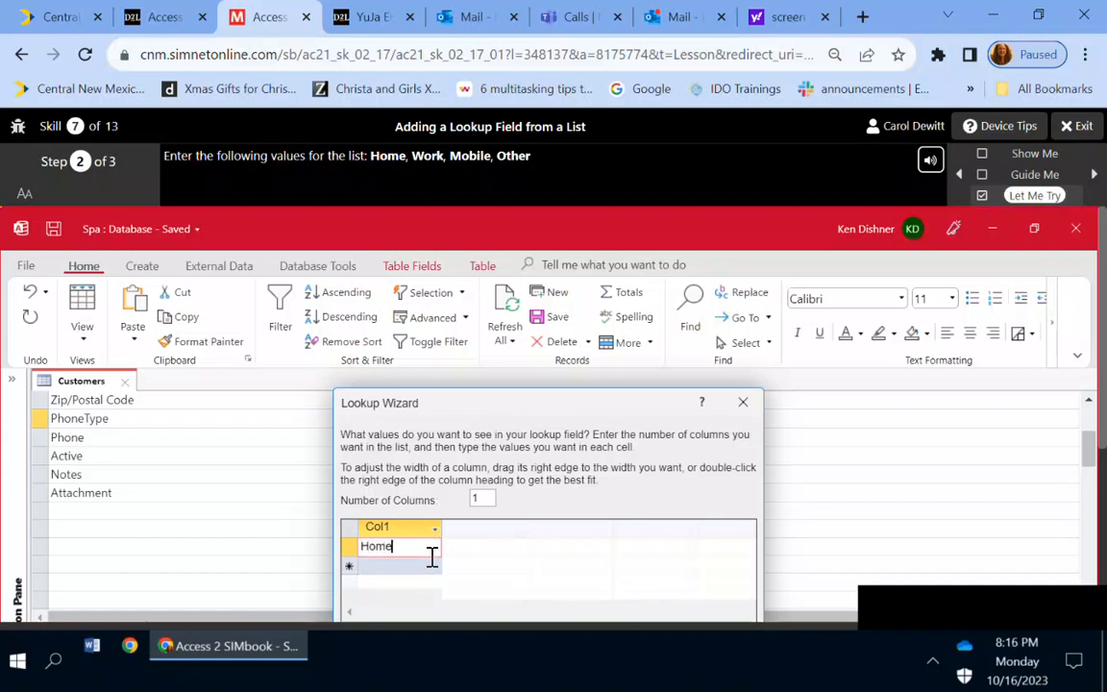
key("Return")
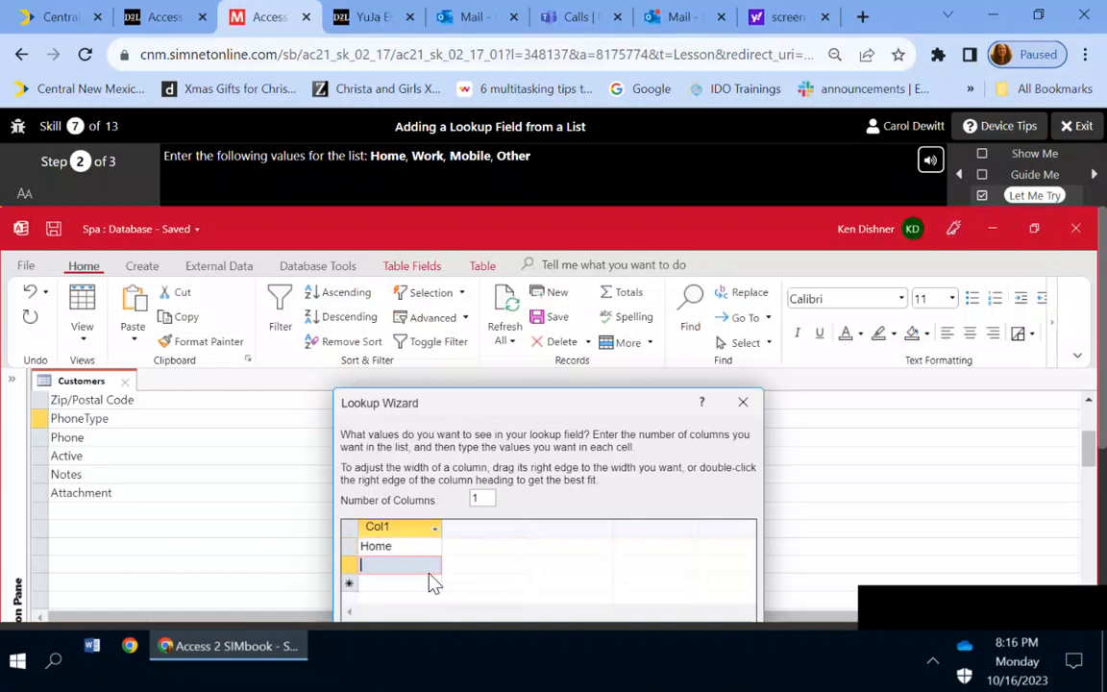
type("Work")
key("Return")
type("M")
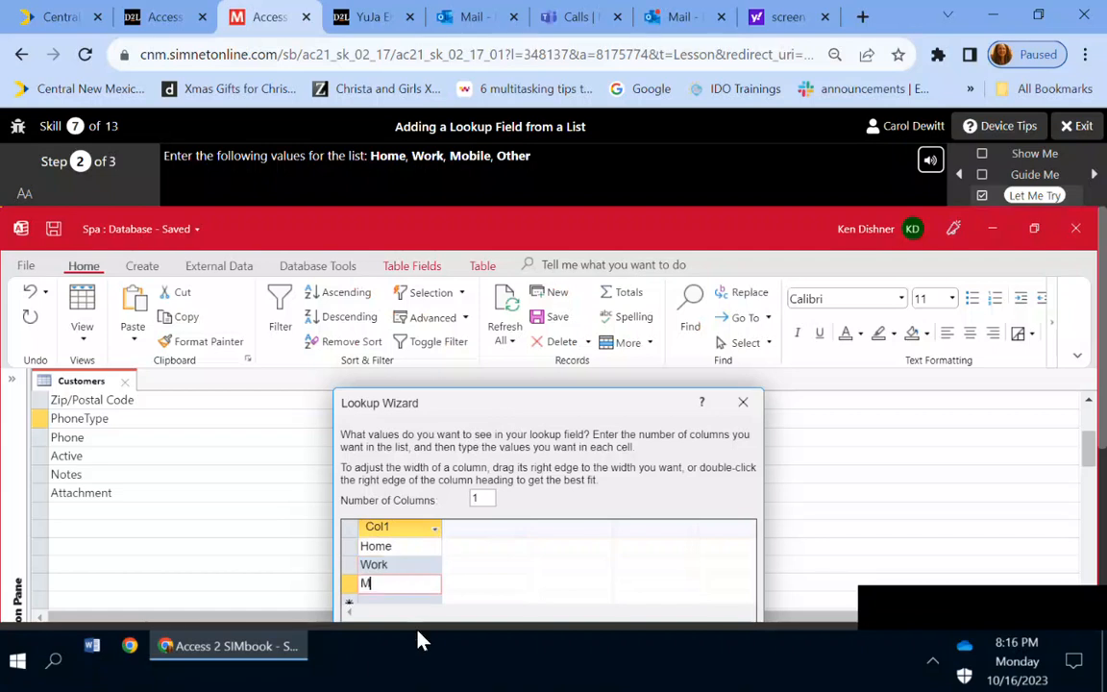
type("obile")
key("Return")
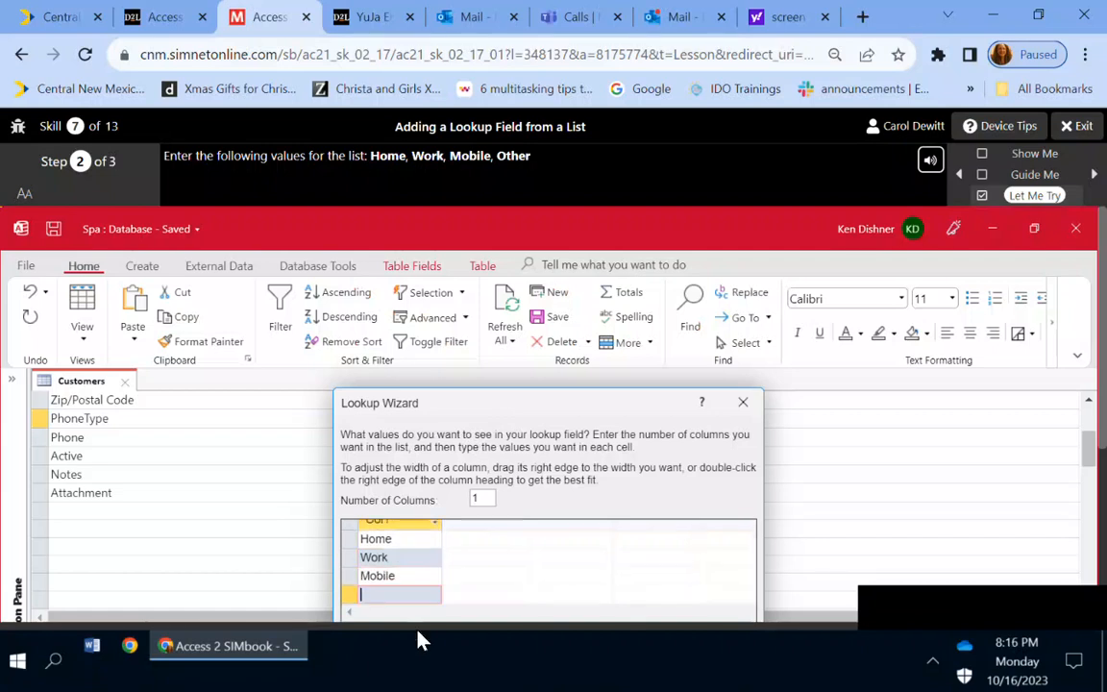
type("Other")
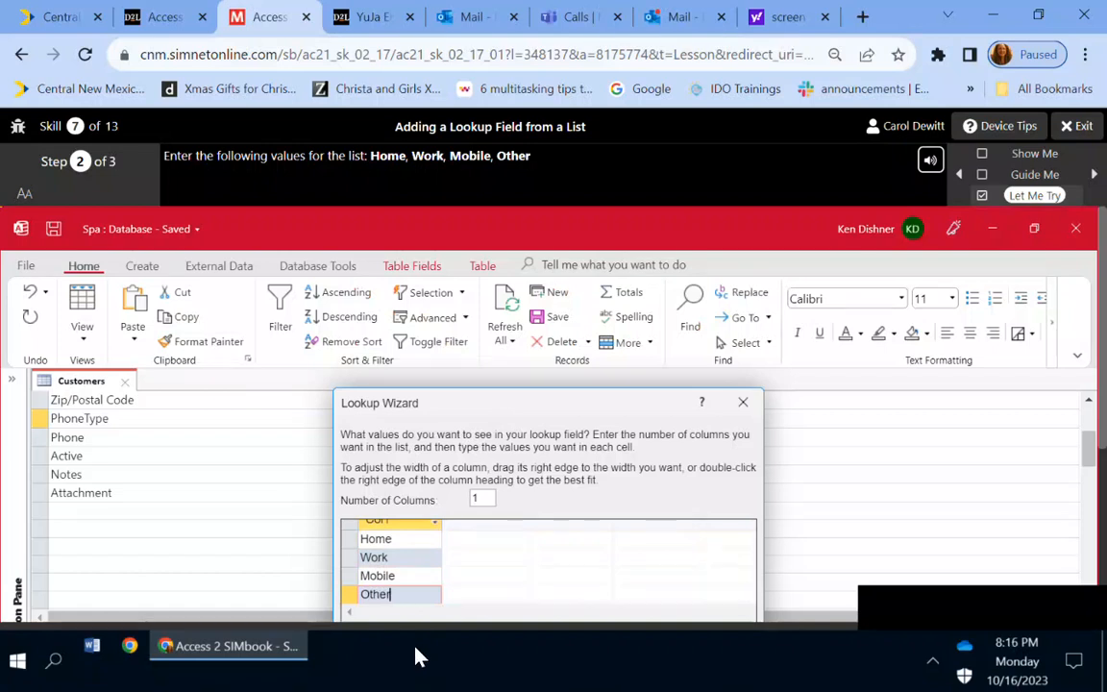
key("Return")
scroll(753, 337, "down", 1)
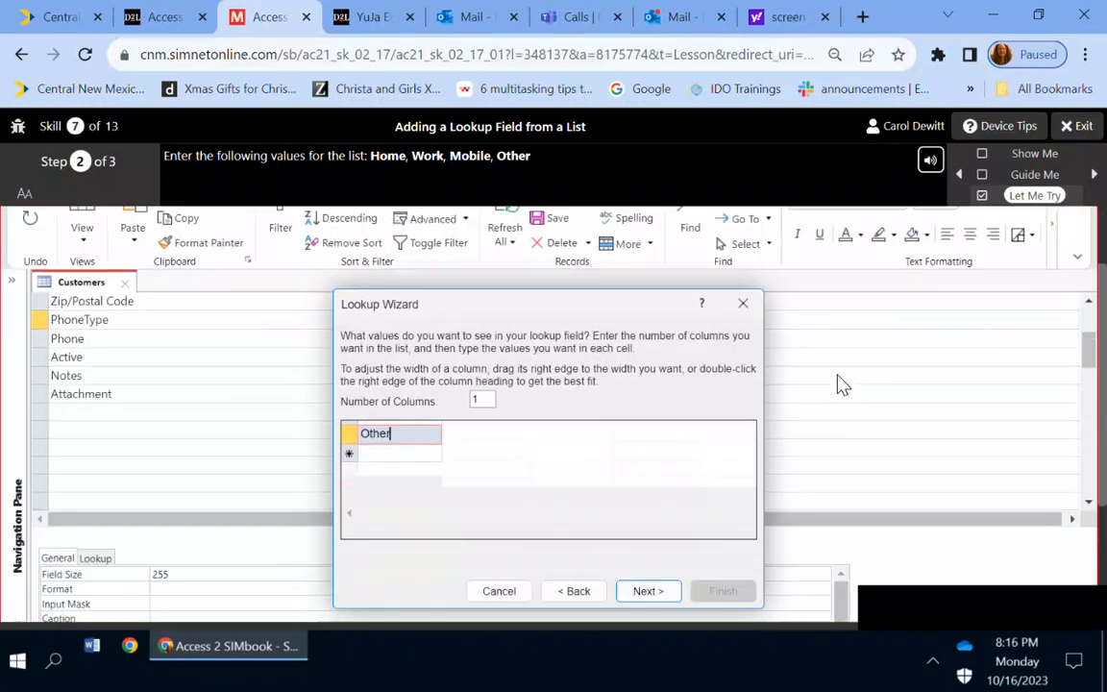
left_click(654, 594)
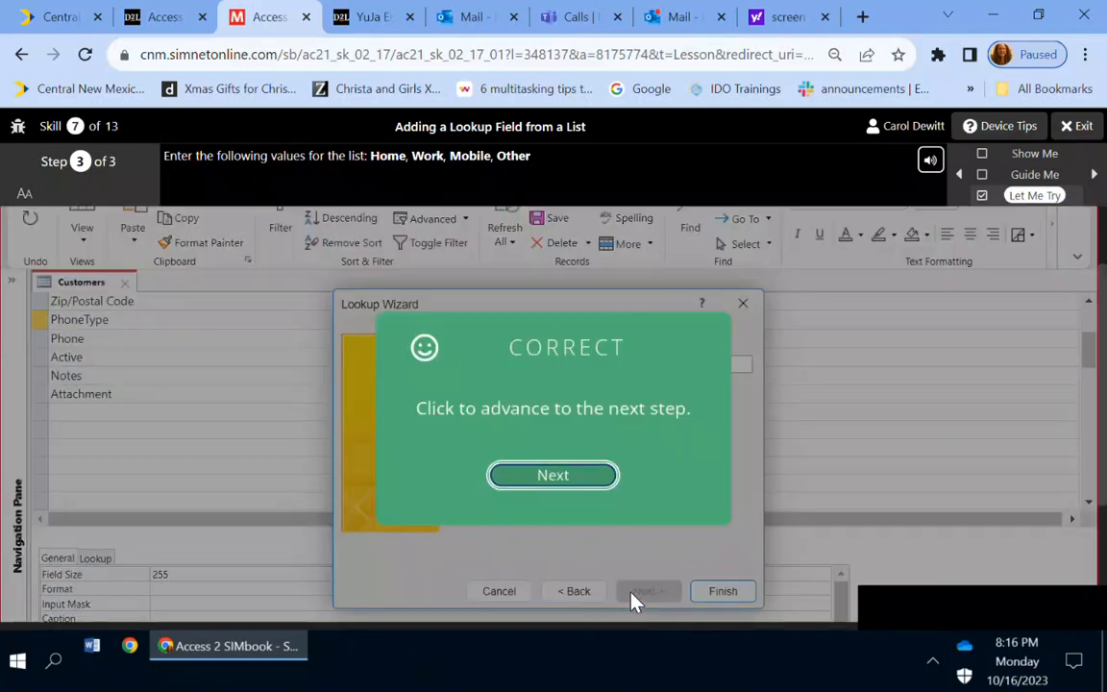
left_click(595, 479)
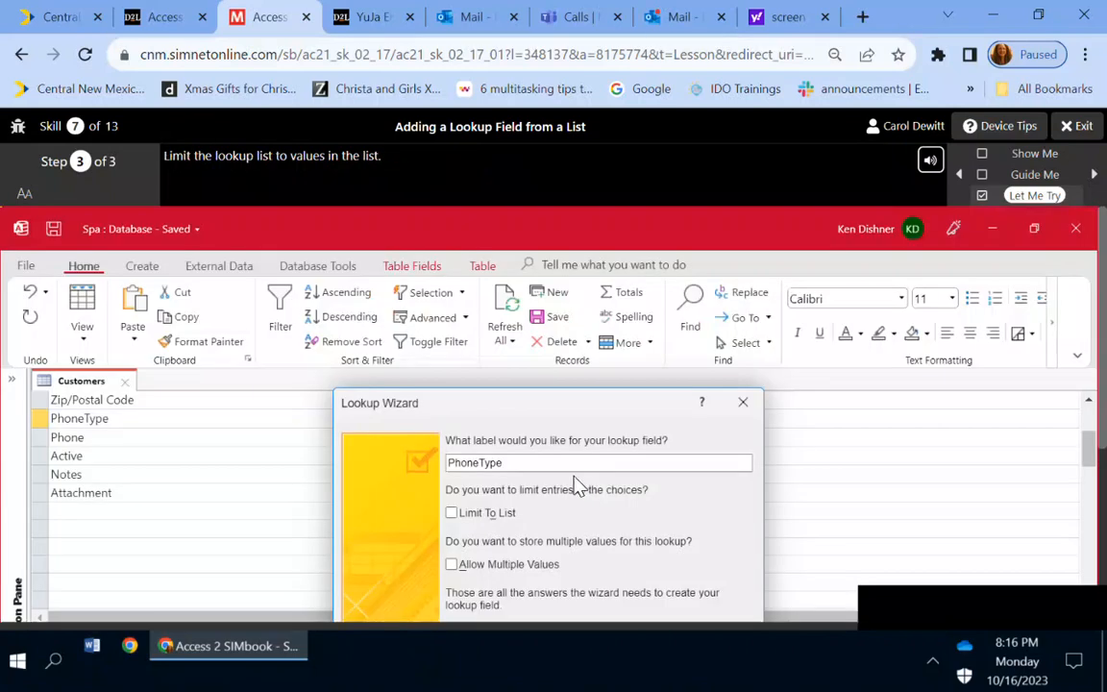
Step: Limit the PhoneType lookup field's entries to the list and finish the Lookup Wizard
left_click(465, 517)
scroll(583, 458, "down", 5)
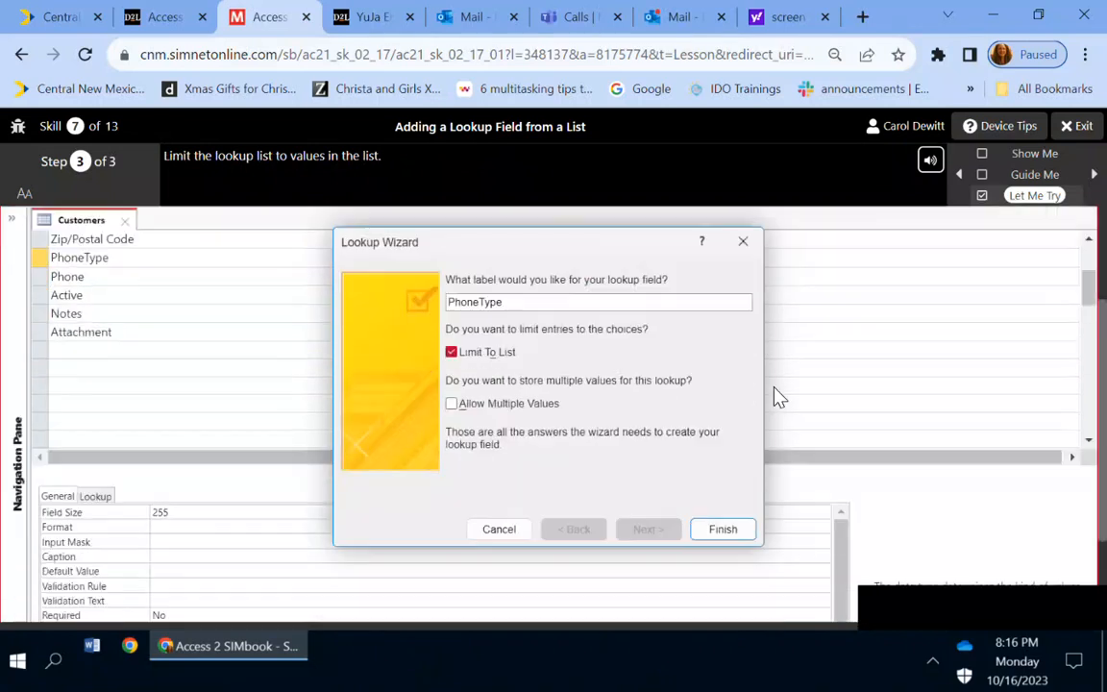
left_click(719, 393)
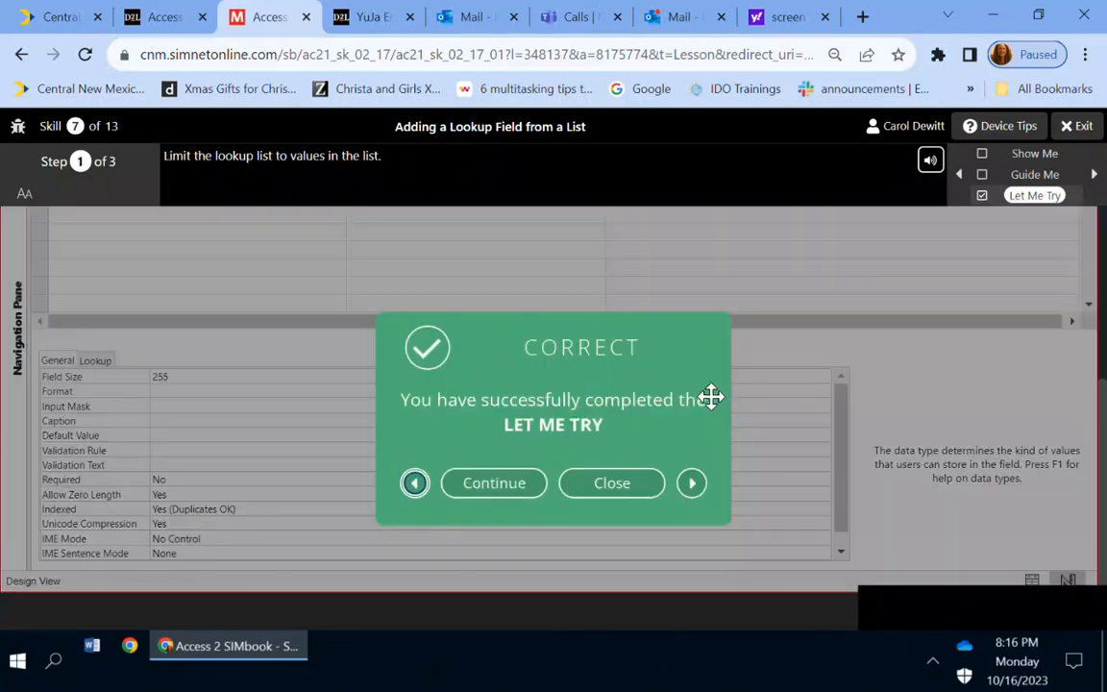
Step: Go to skill 8's Let Me Try exercise and apply the Phone Number format to the Phone field in the Input Mask Wizard, advancing to step 2
left_click(524, 492)
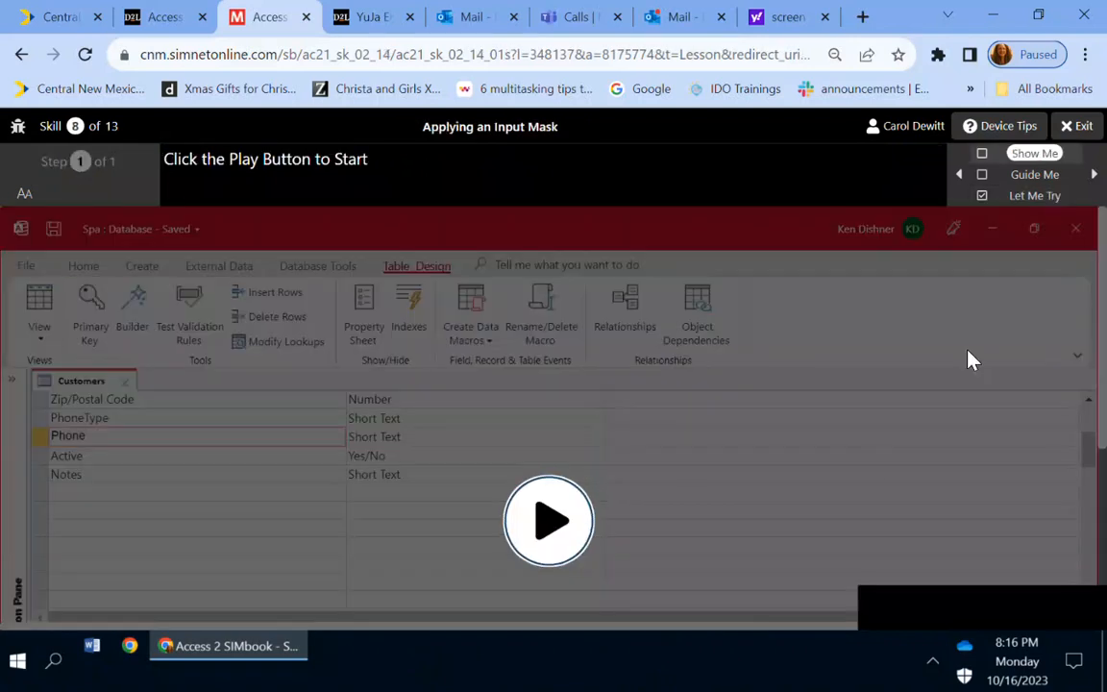
left_click(1043, 199)
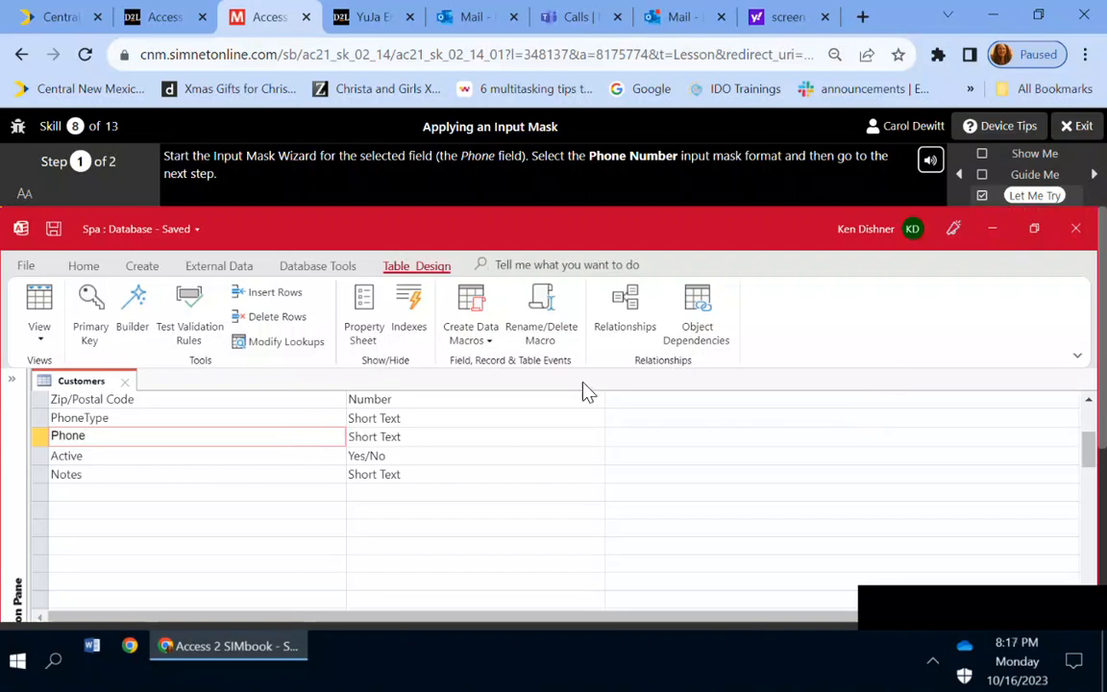
scroll(538, 432, "down", 5)
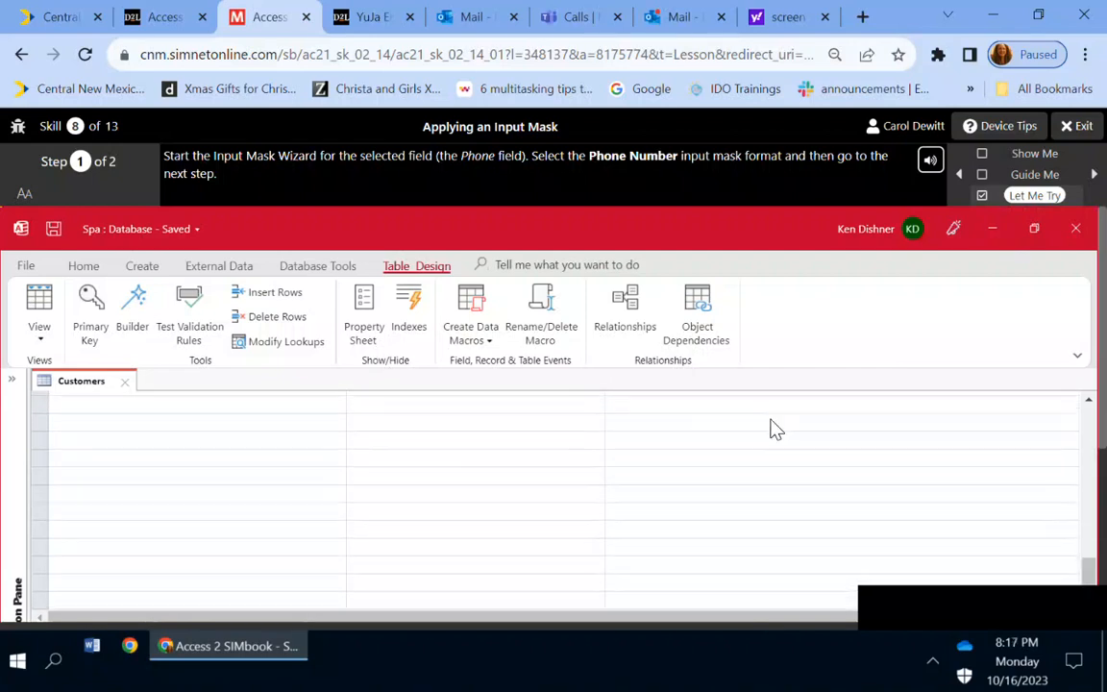
scroll(982, 377, "down", 3)
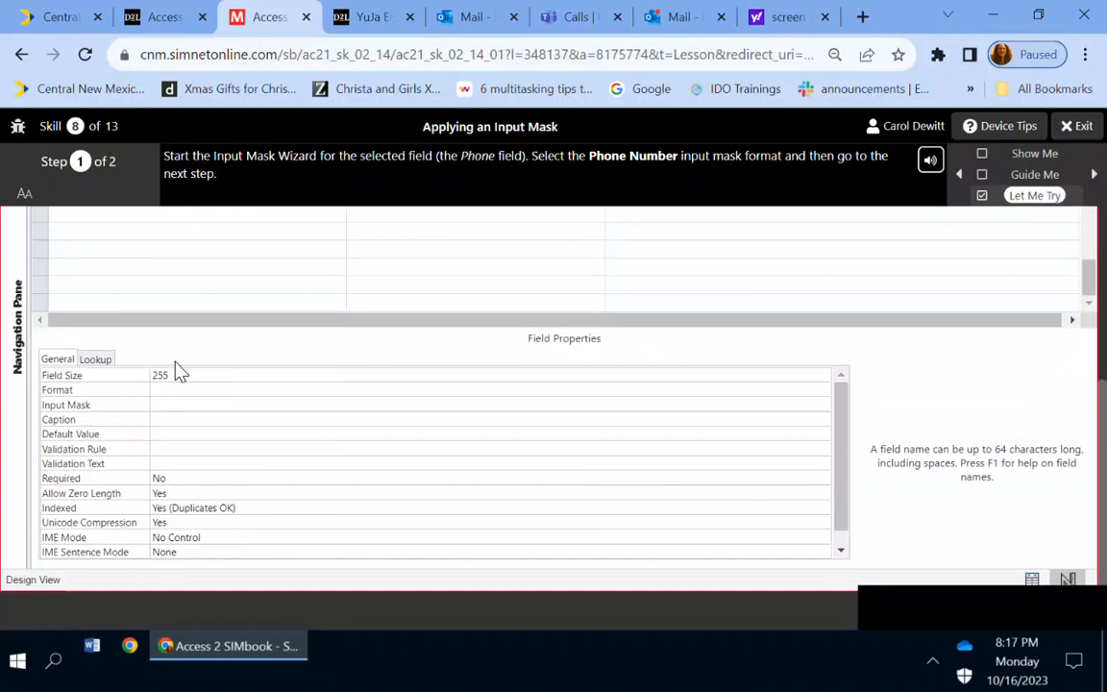
left_click(204, 404)
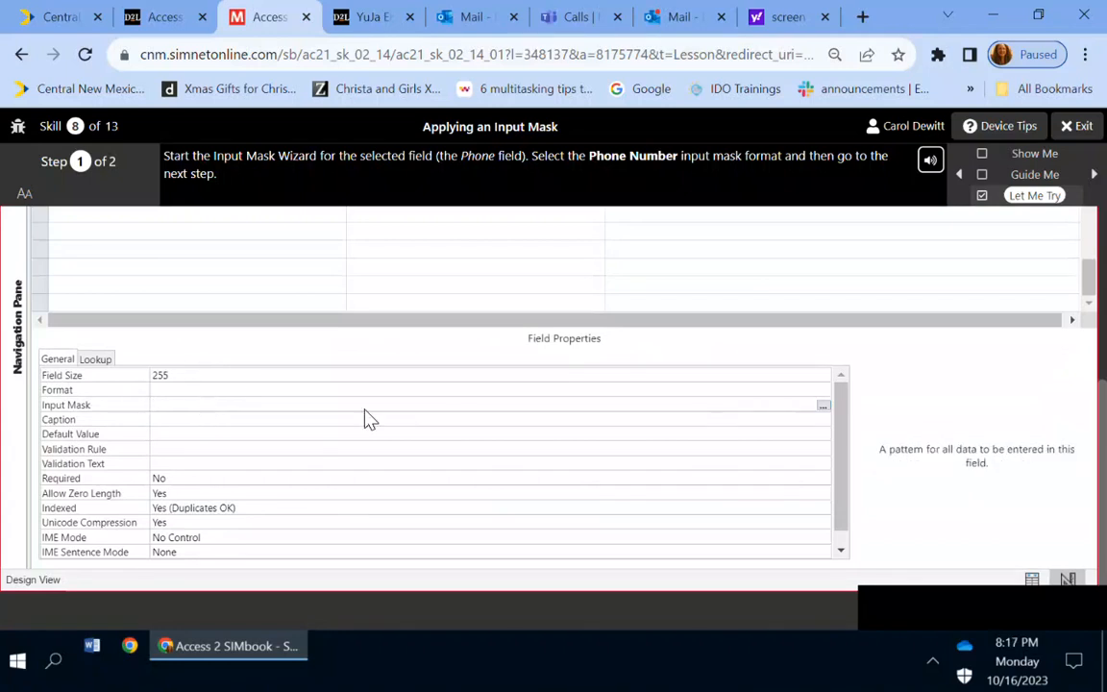
left_click(821, 405)
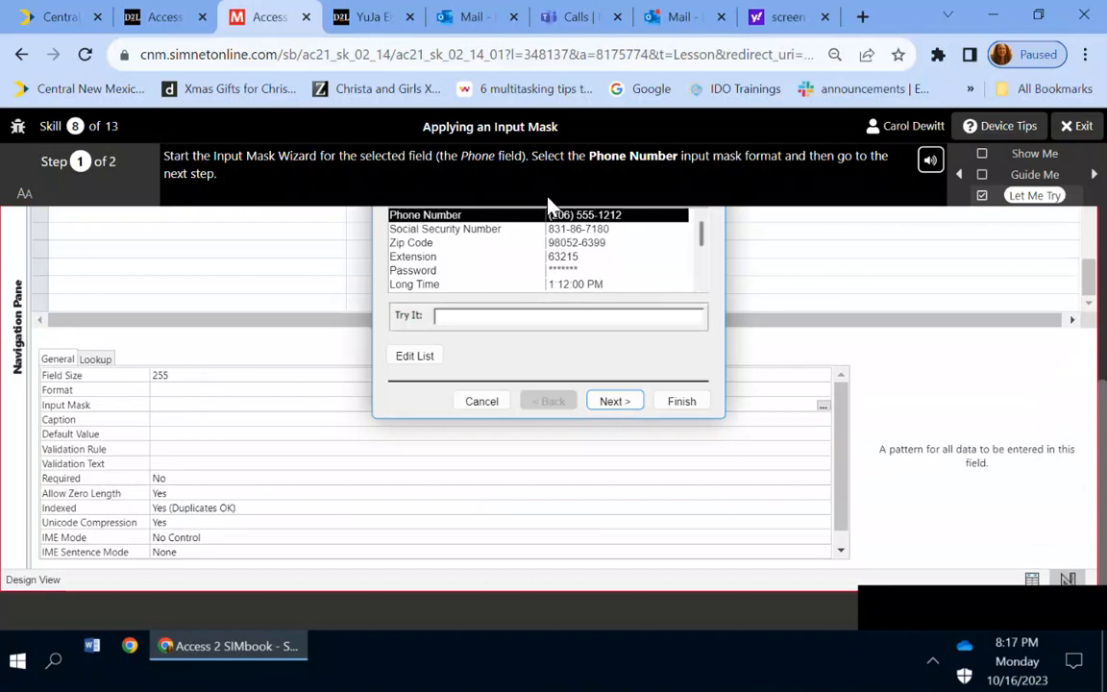
left_click(620, 411)
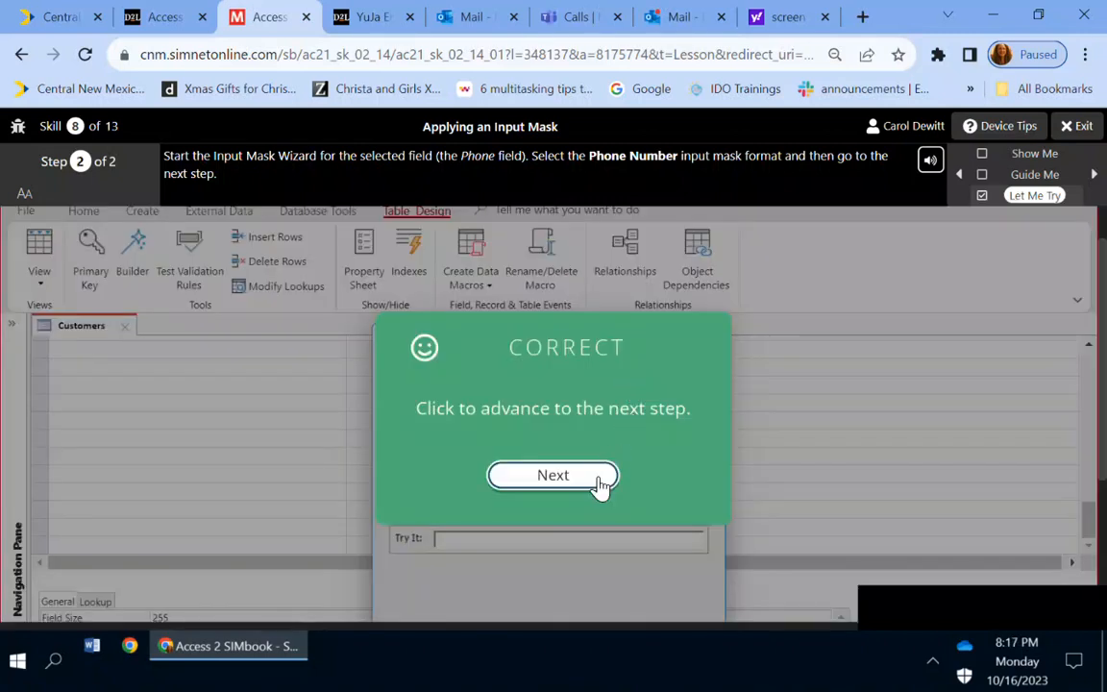
left_click(552, 476)
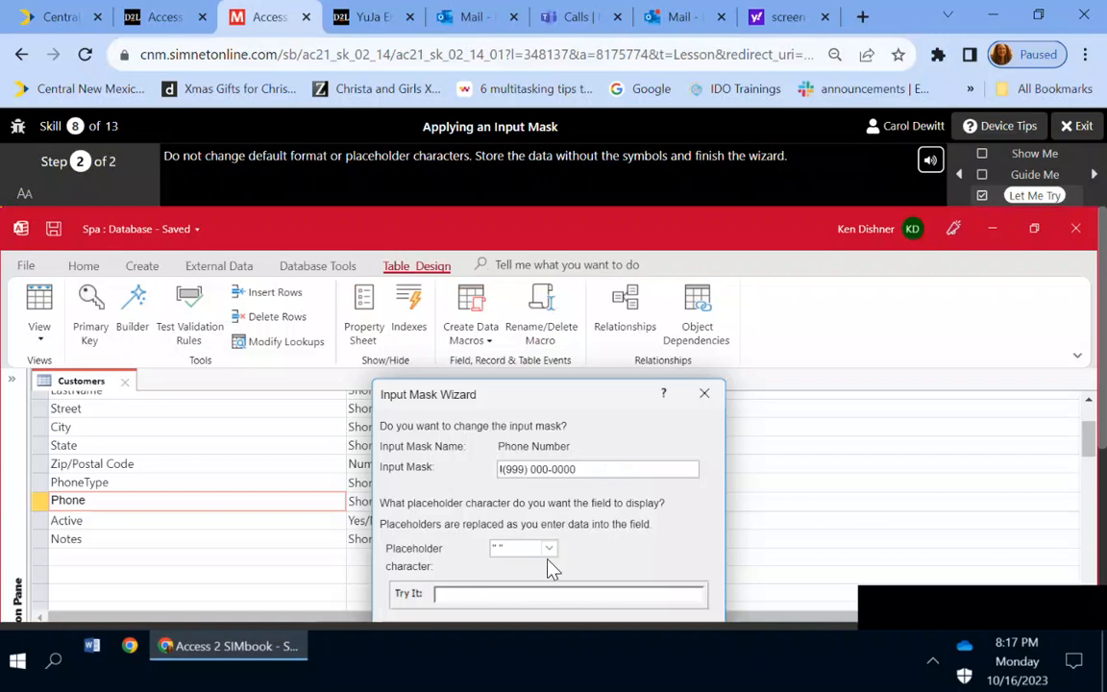
Step: Keep the default mask format and placeholder, store the data without the symbols, and finish the Input Mask Wizard
scroll(549, 566, "down", 2)
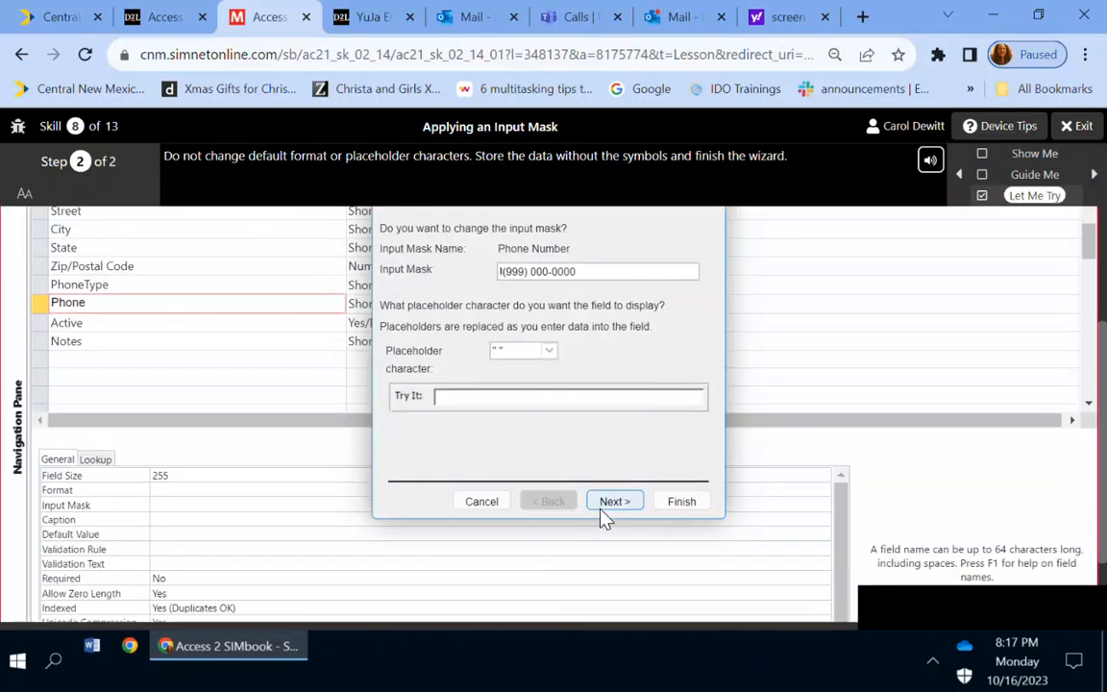
left_click(604, 504)
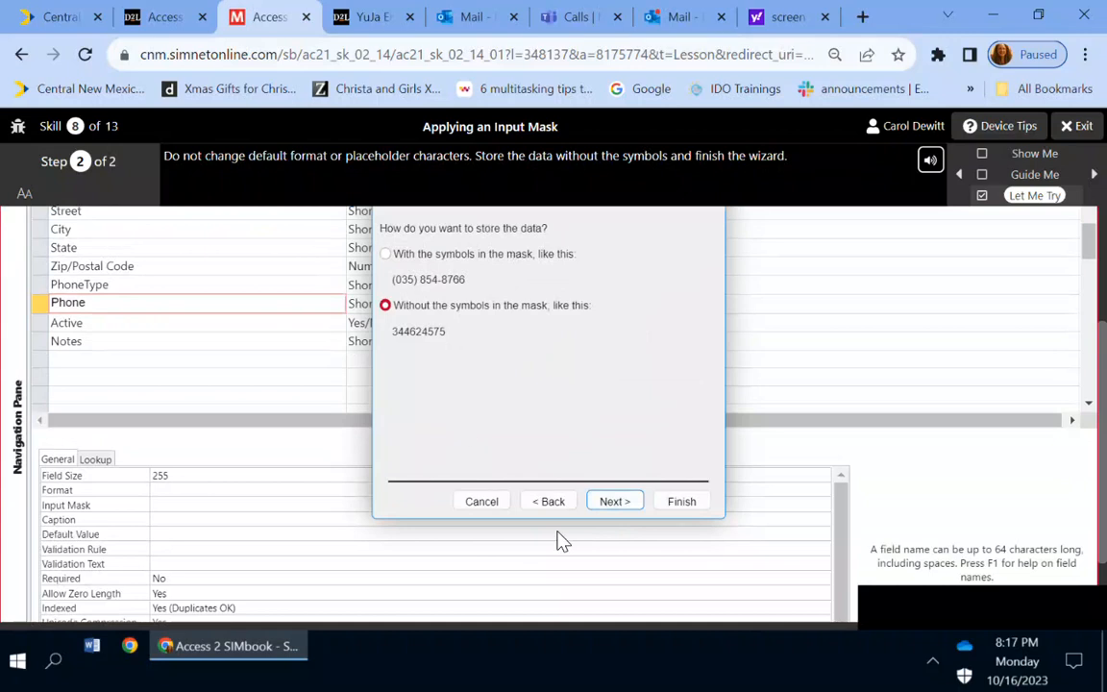
left_click(680, 503)
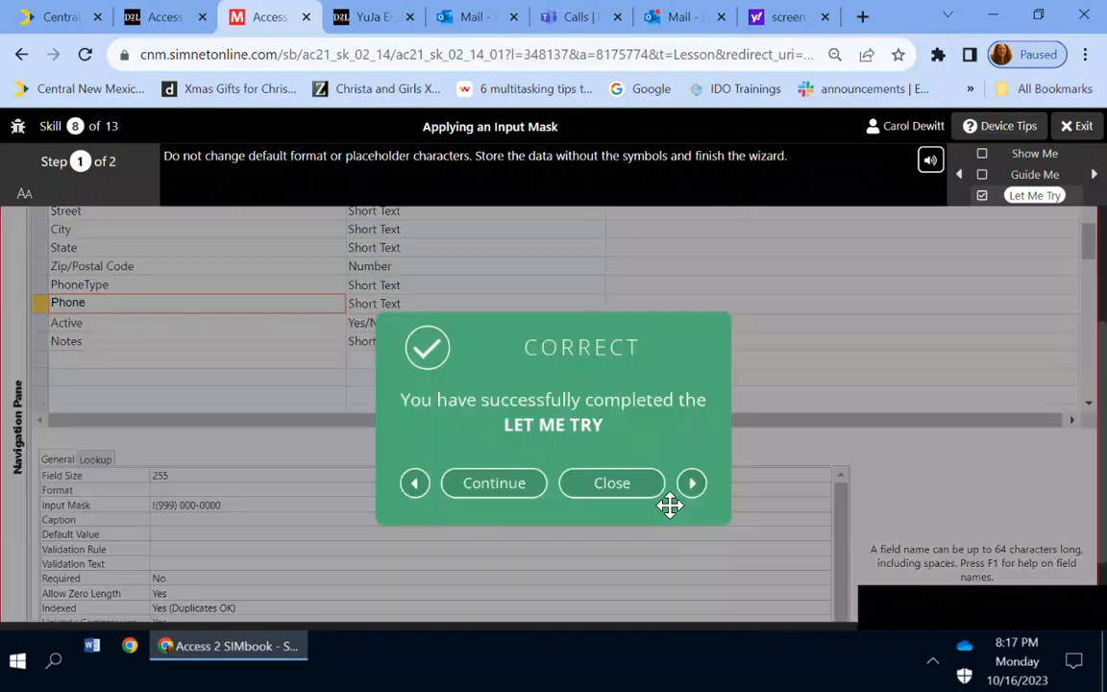
Step: Go to skill 9's Let Me Try exercise, open the Relationships window and advance to step 2
left_click(500, 483)
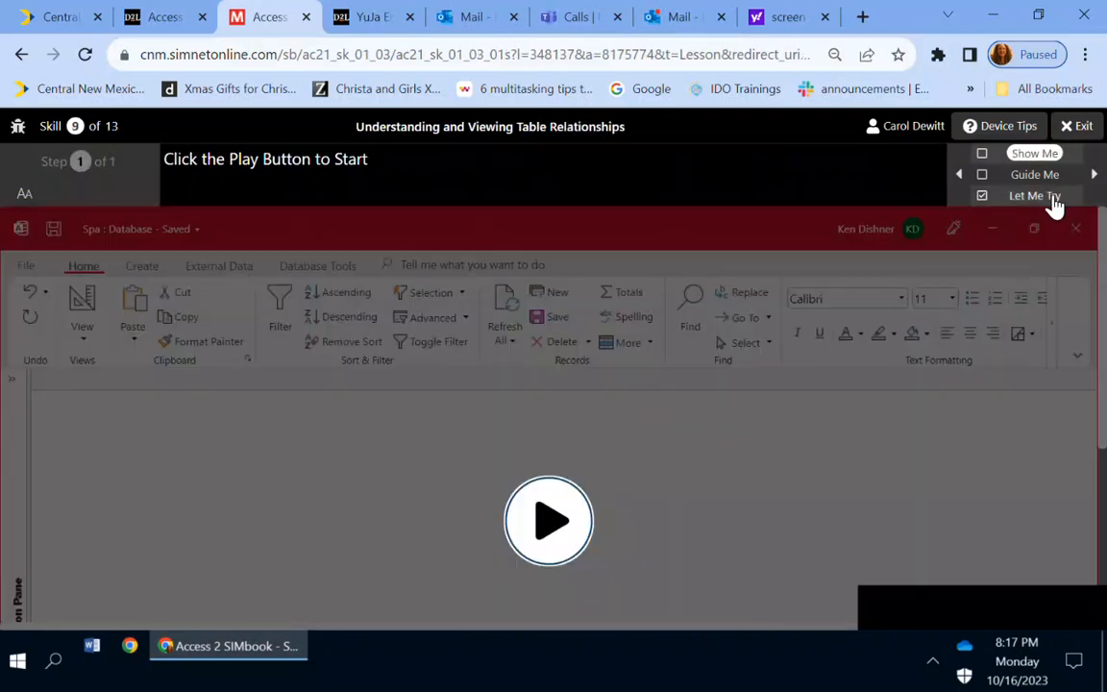
left_click(1054, 201)
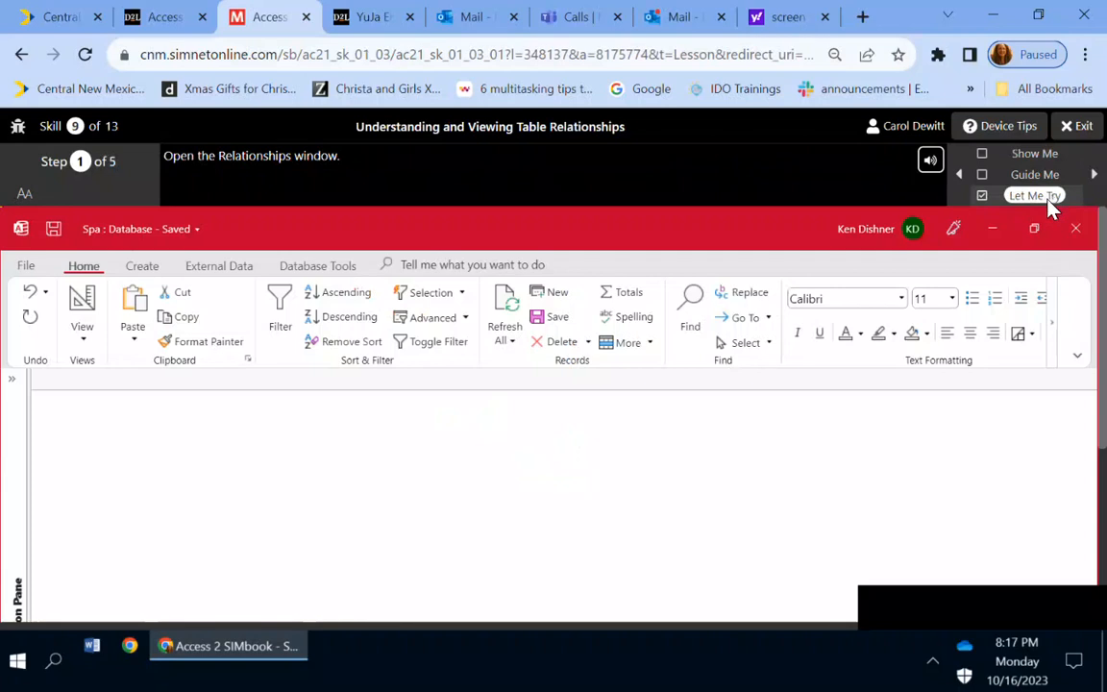
left_click(322, 265)
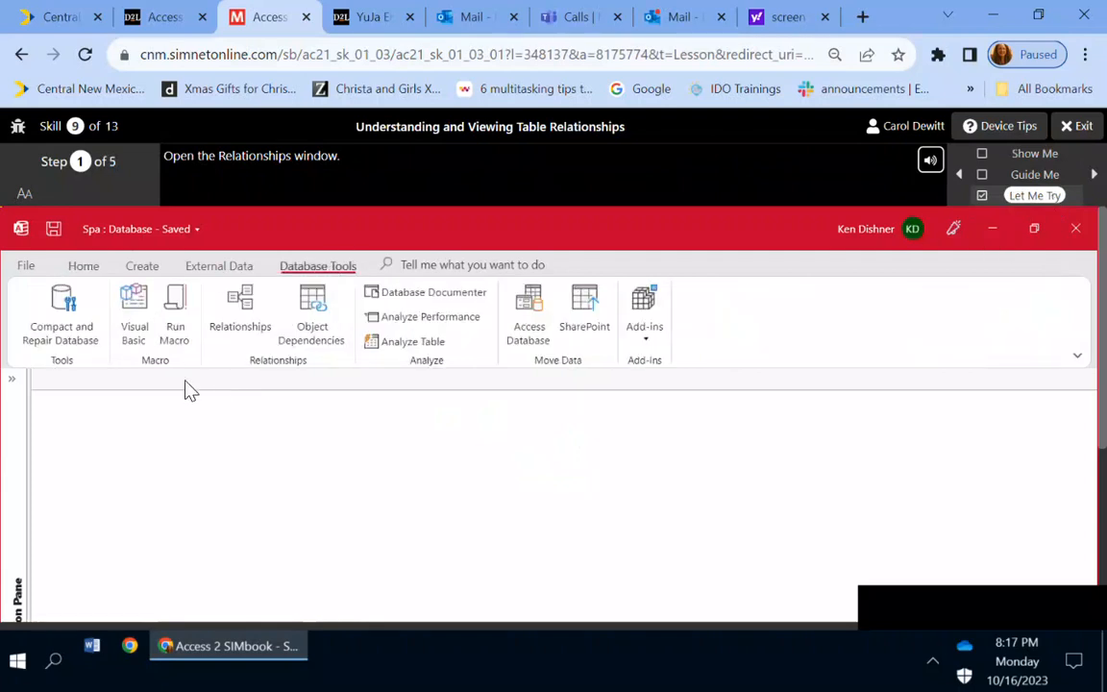
left_click(246, 328)
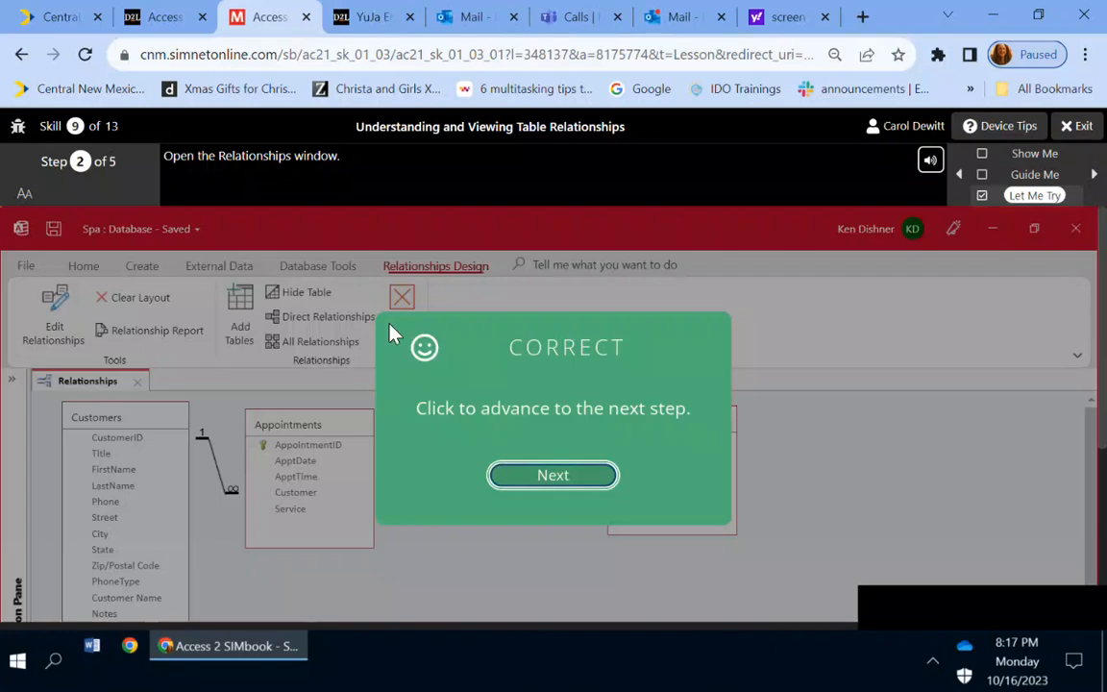
left_click(564, 474)
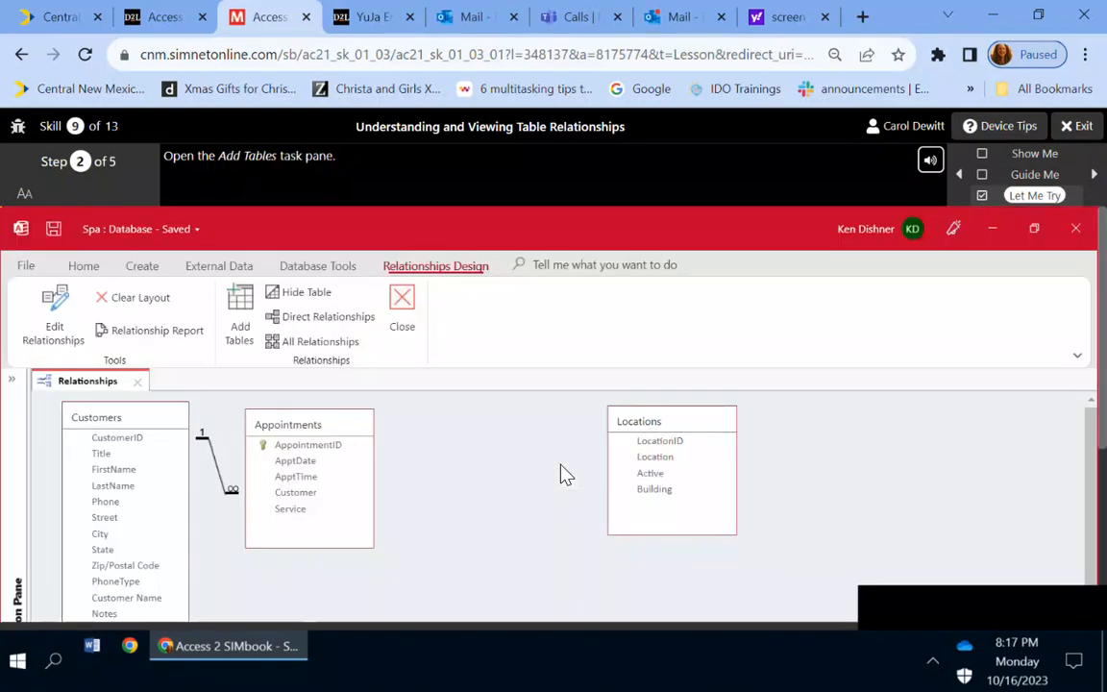
Step: Show the Services table in the Relationships window using Add Tables, and advance to step 4
left_click(242, 334)
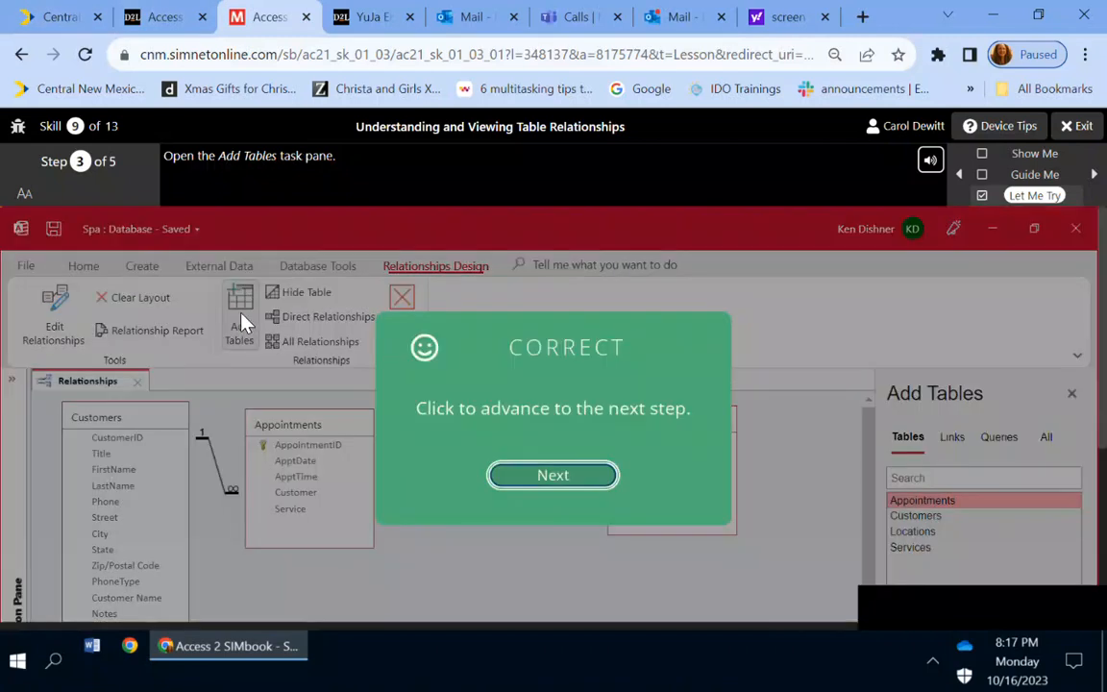
left_click(544, 471)
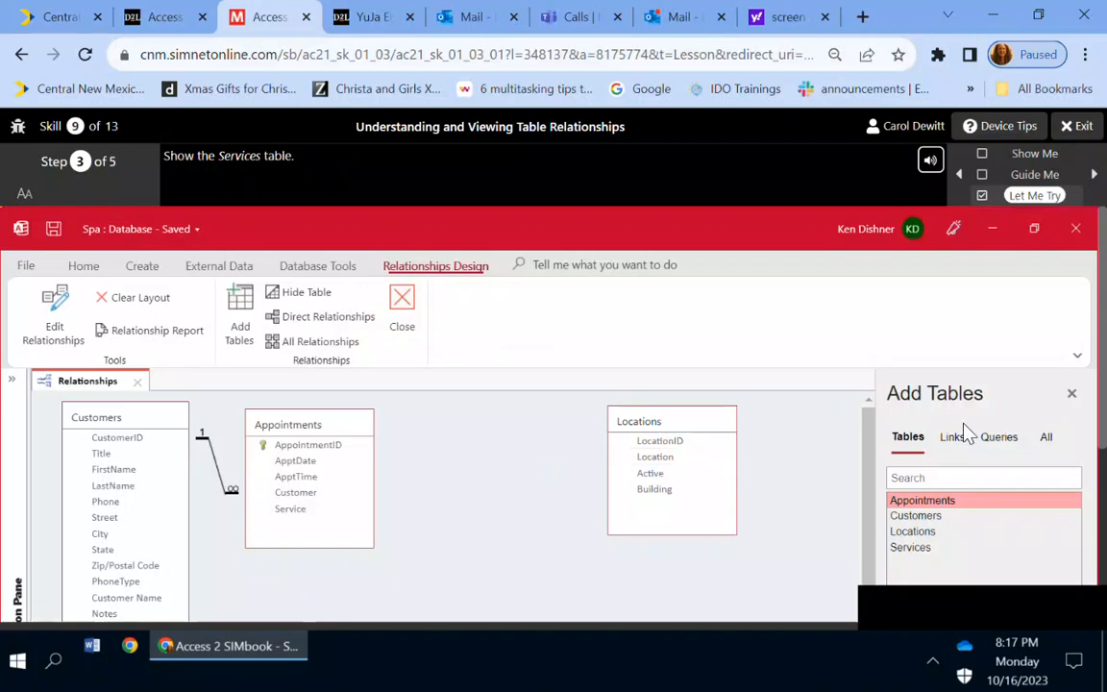
double_click(915, 550)
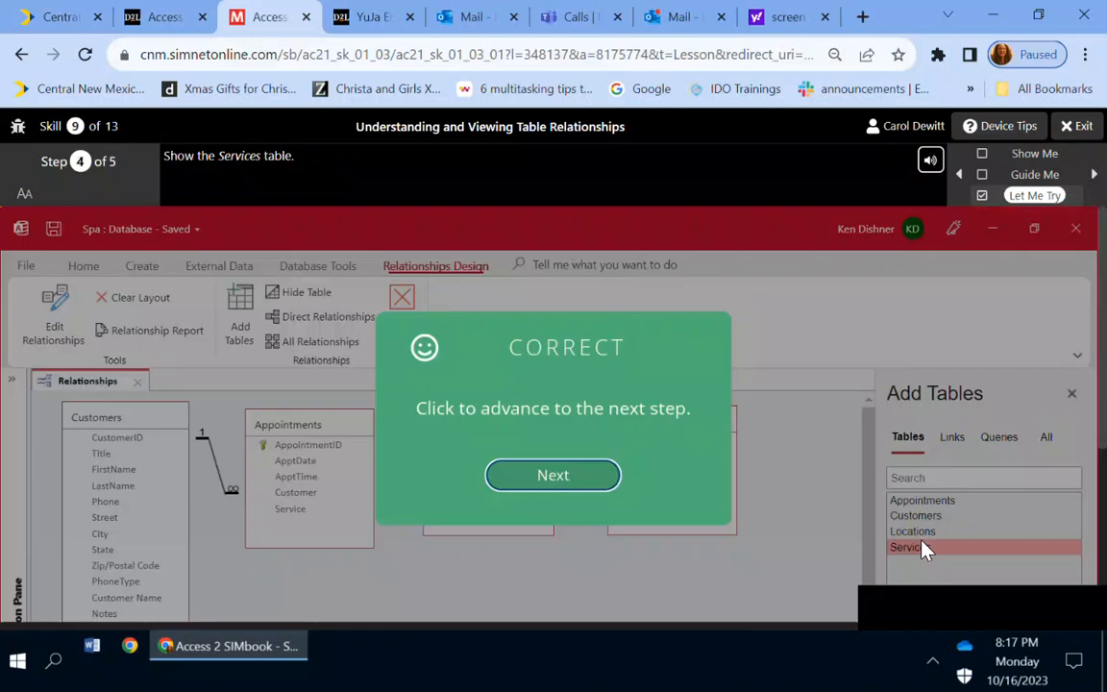
left_click(522, 481)
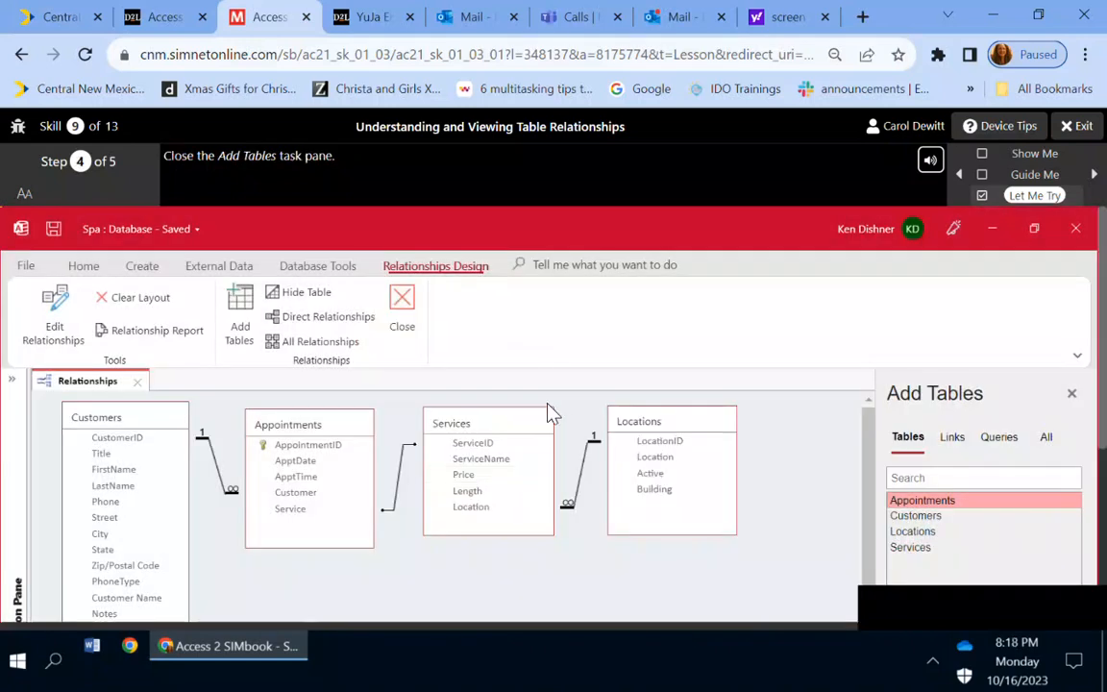
Step: Close the Add Tables task pane and the Relationships window, saving the layout changes
left_click(1073, 394)
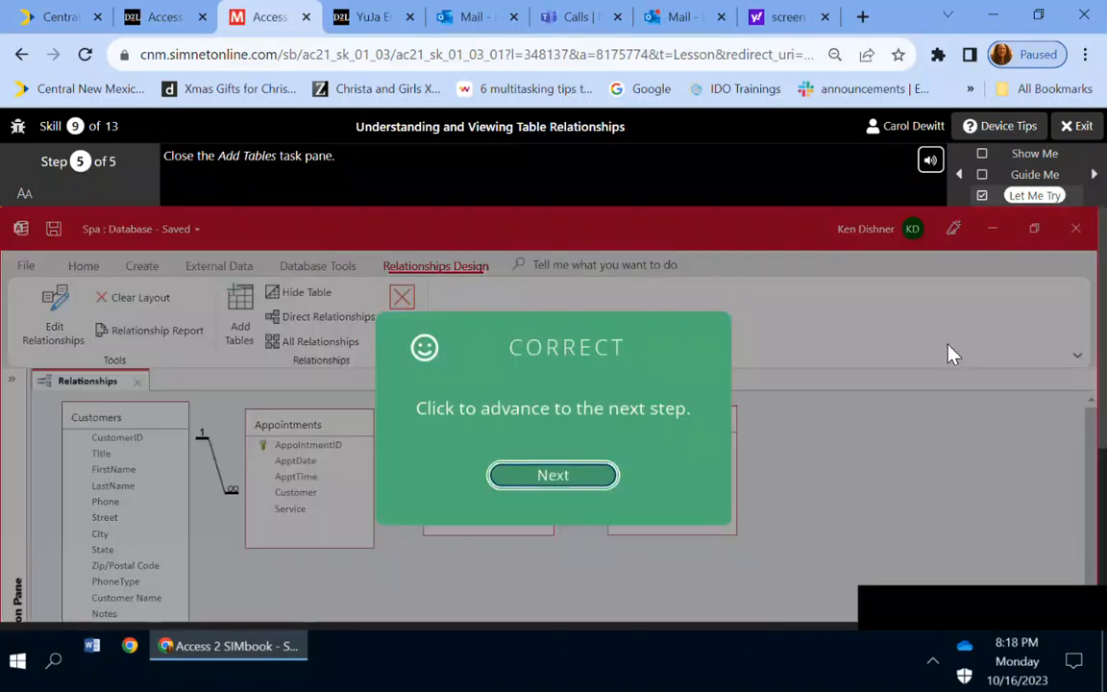
left_click(535, 481)
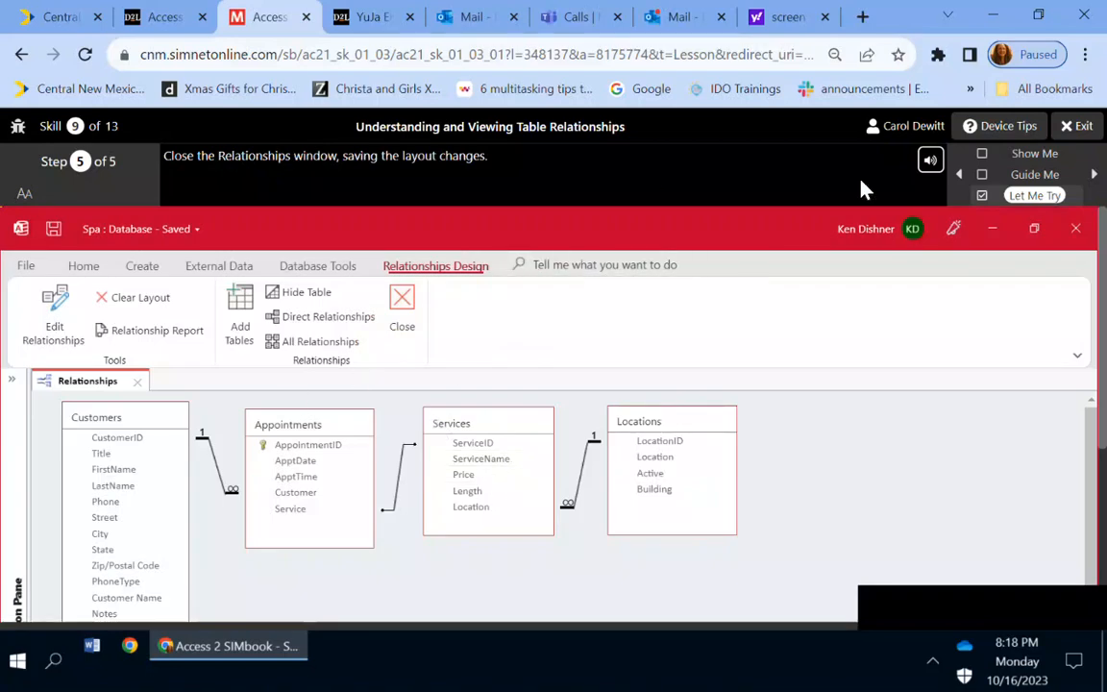
left_click(413, 300)
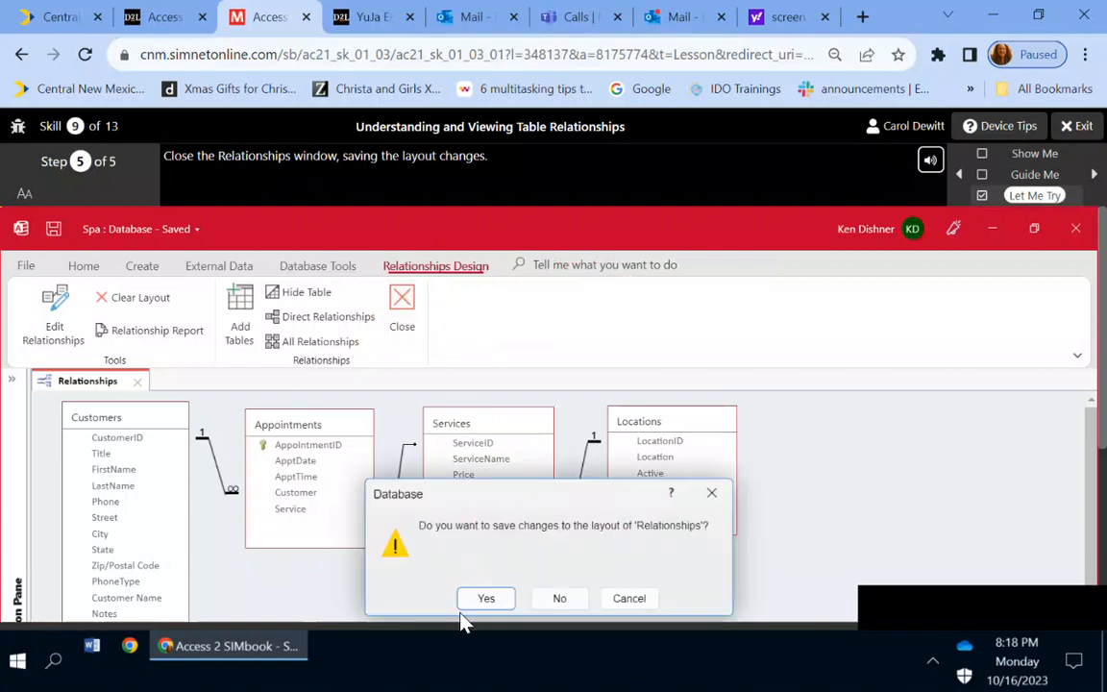
left_click(484, 600)
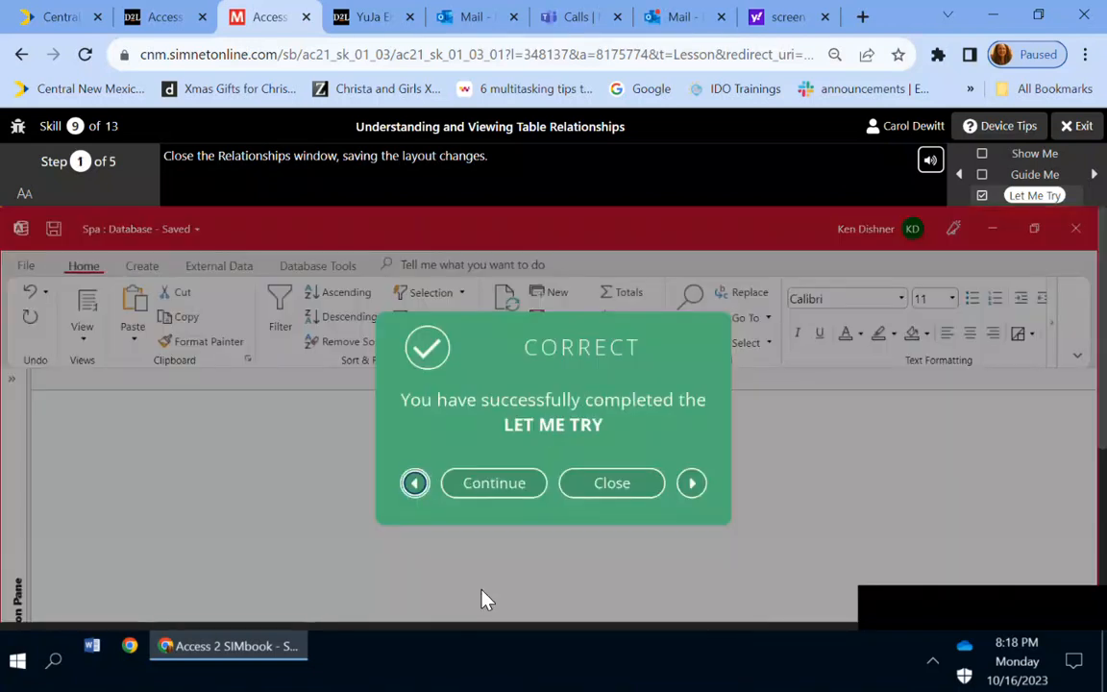
Step: Continue to skill 10's Let Me Try exercise and complete step 1 by opening the Relationships window
left_click(470, 491)
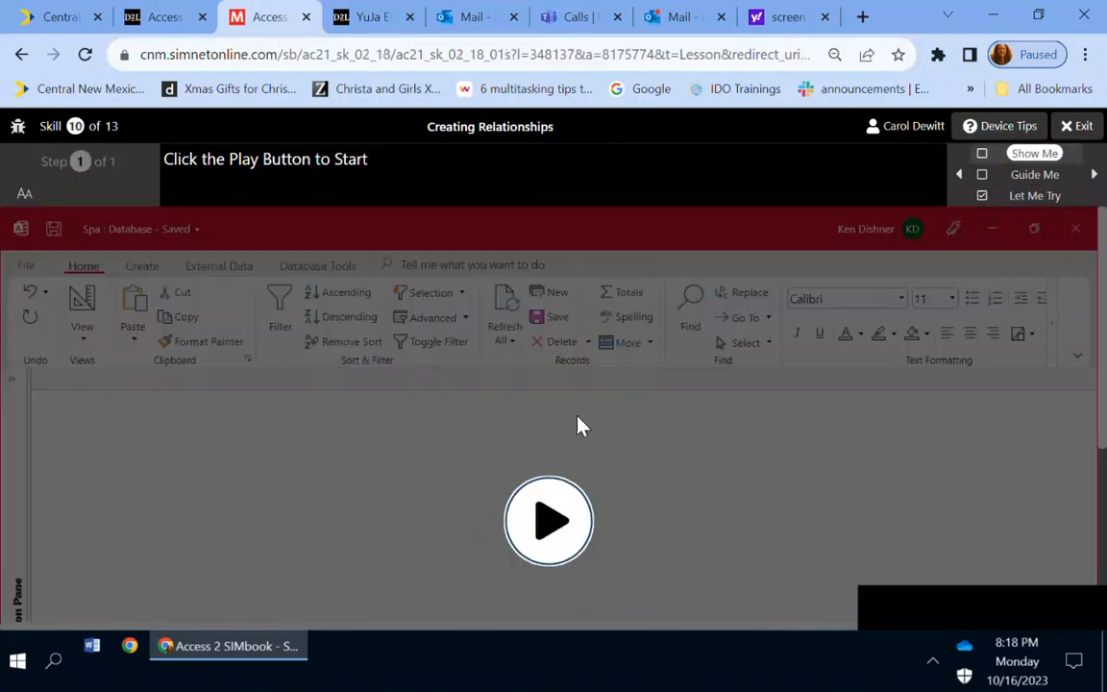
left_click(1046, 197)
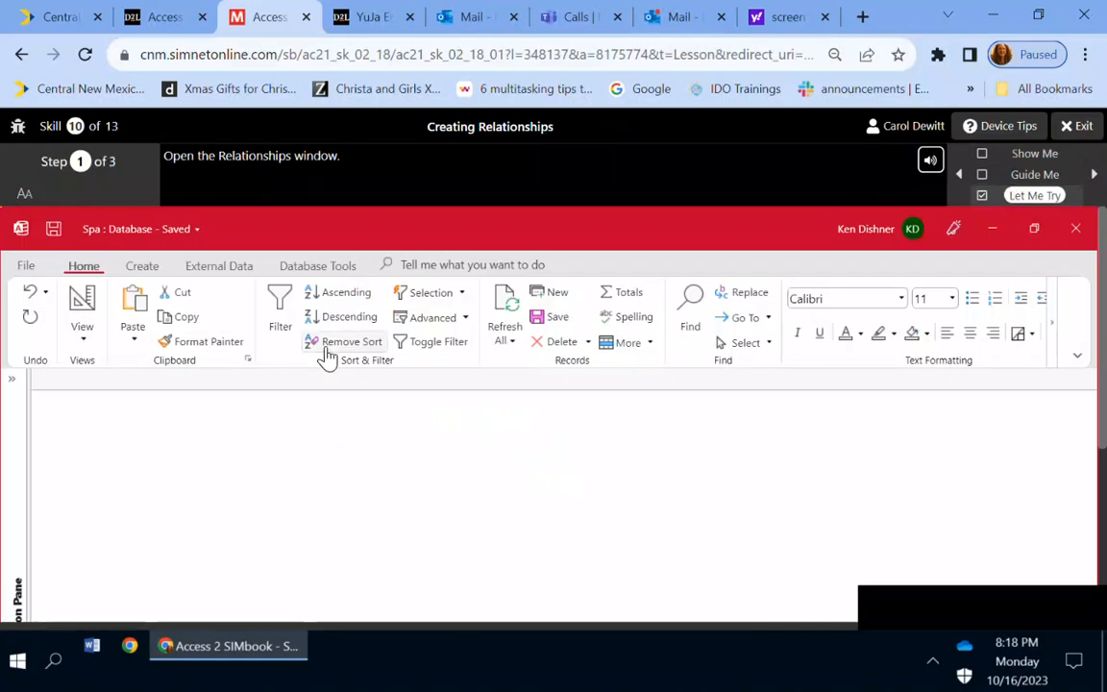
left_click(332, 272)
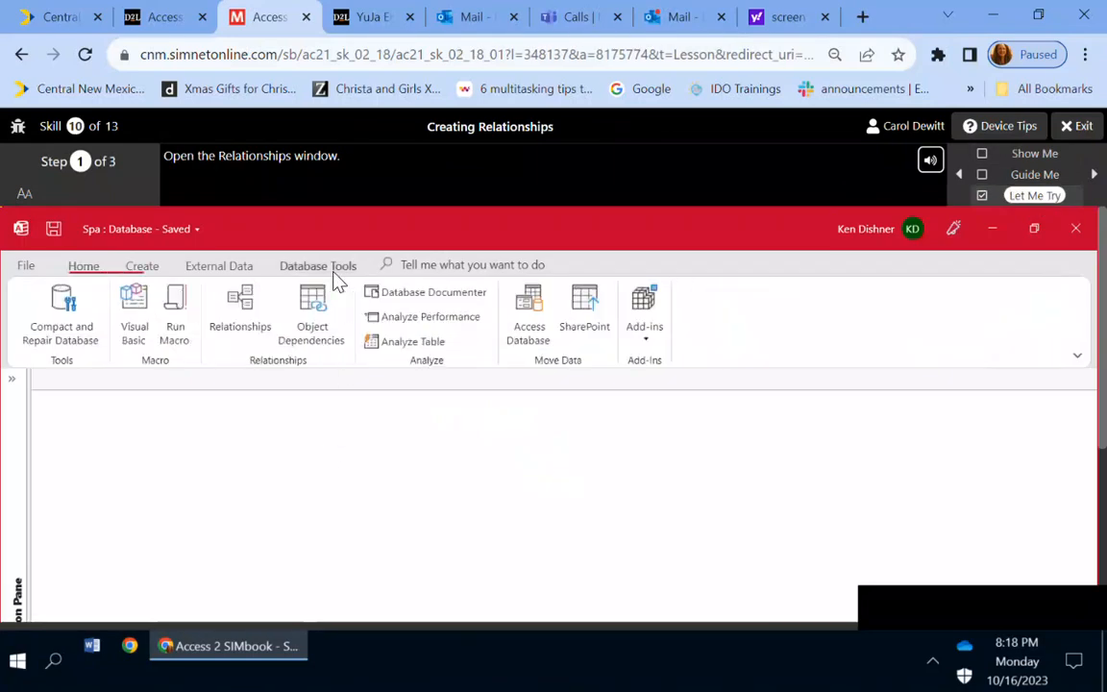
left_click(250, 336)
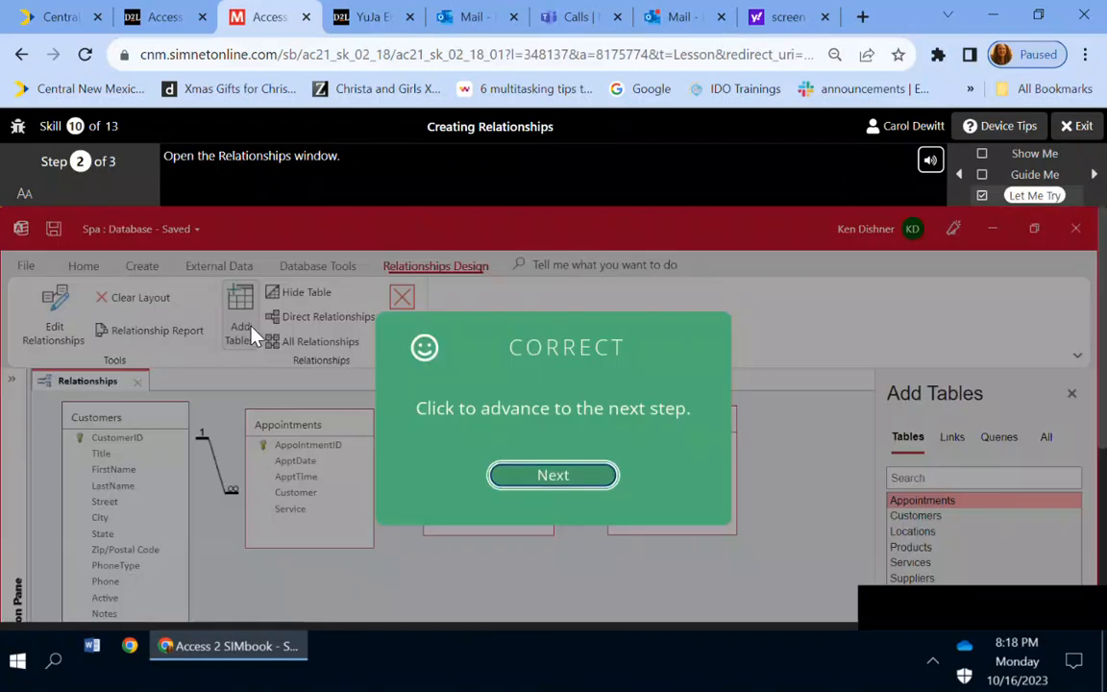
left_click(556, 475)
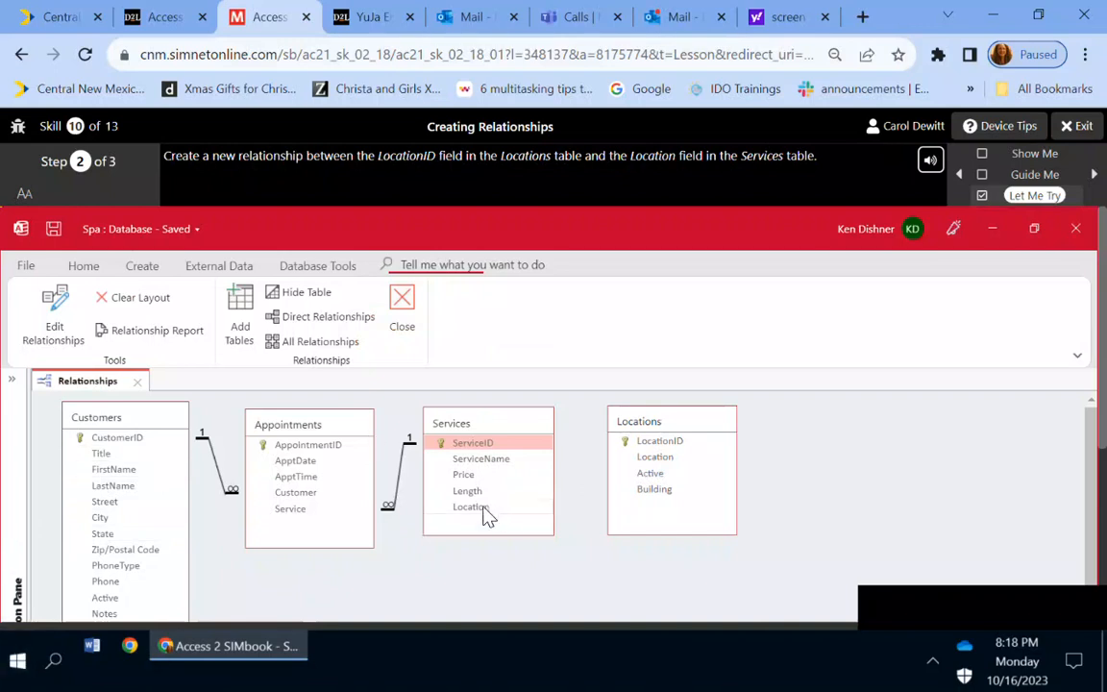
Step: Create a relationship between Location in the Services table and LocationID in the Locations table with referential integrity enforced
left_click_drag(487, 511, 692, 444)
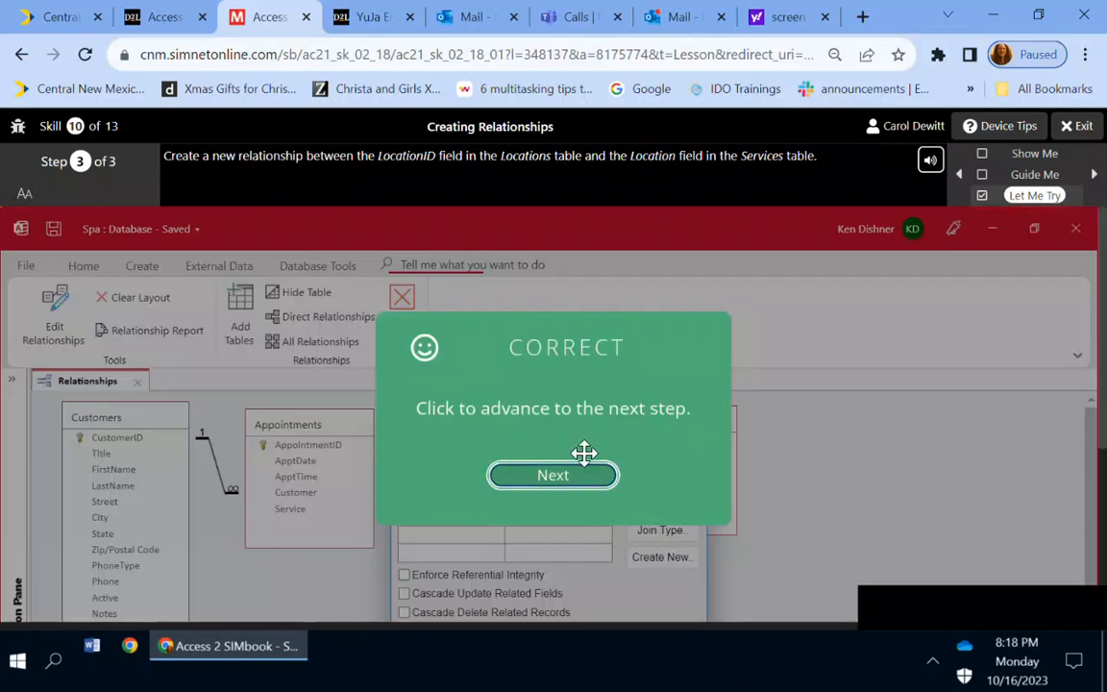
left_click(882, 373)
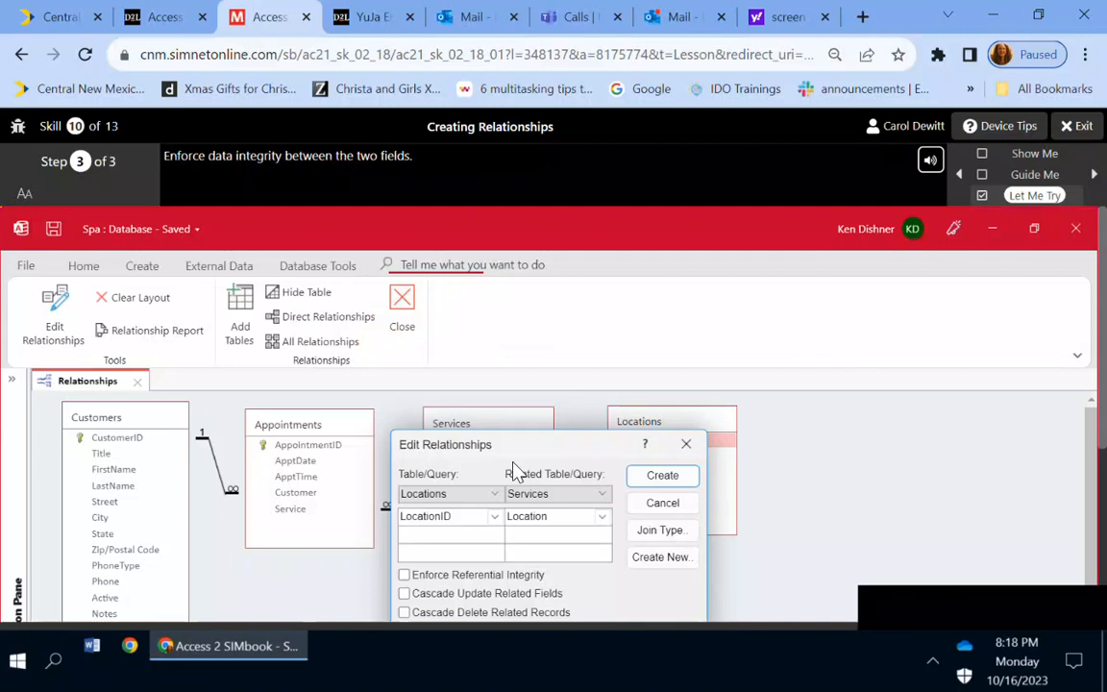
left_click_drag(566, 452, 671, 265)
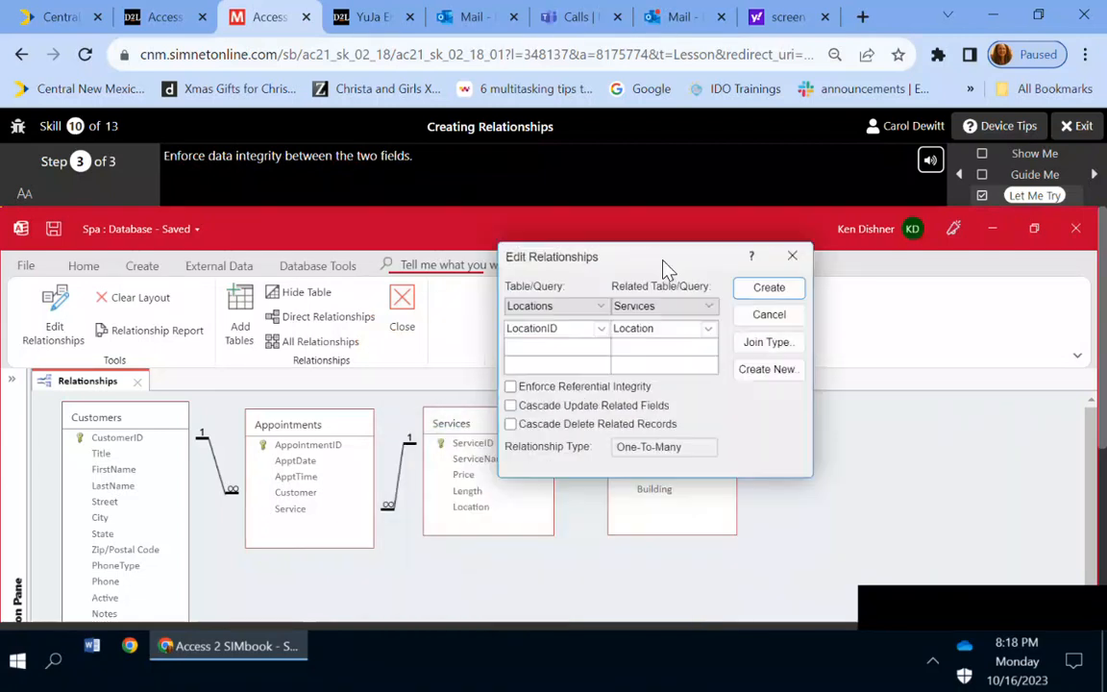
left_click(510, 387)
left_click(770, 288)
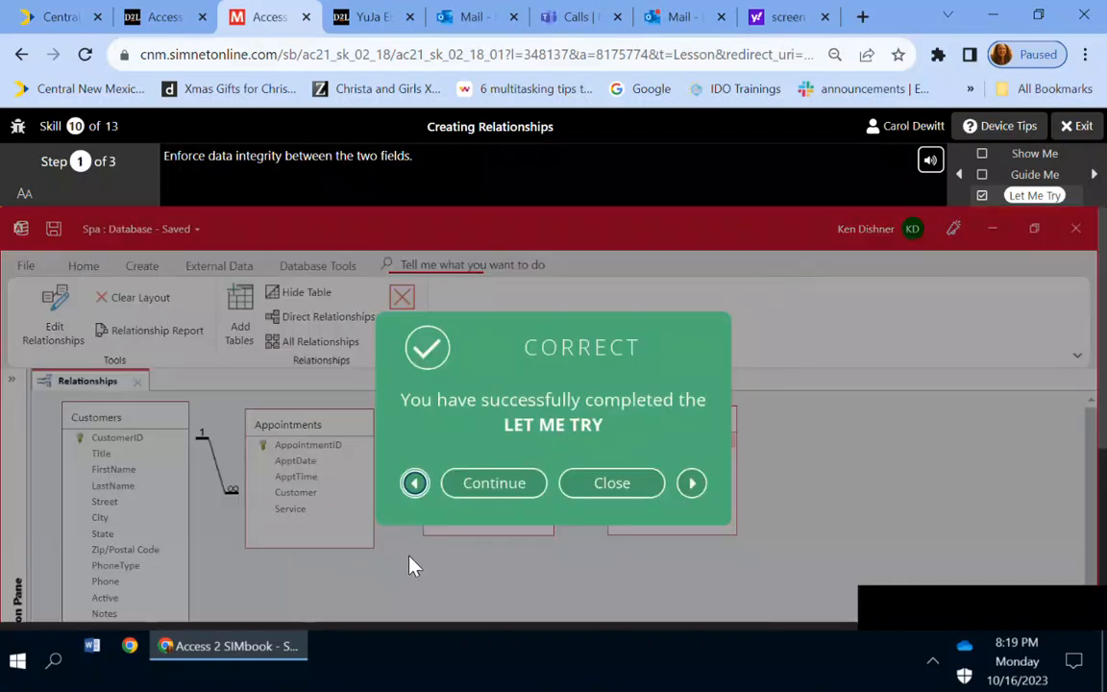
Step: Continue to skill 11's Let Me Try exercise and open the Relationships window
left_click(494, 483)
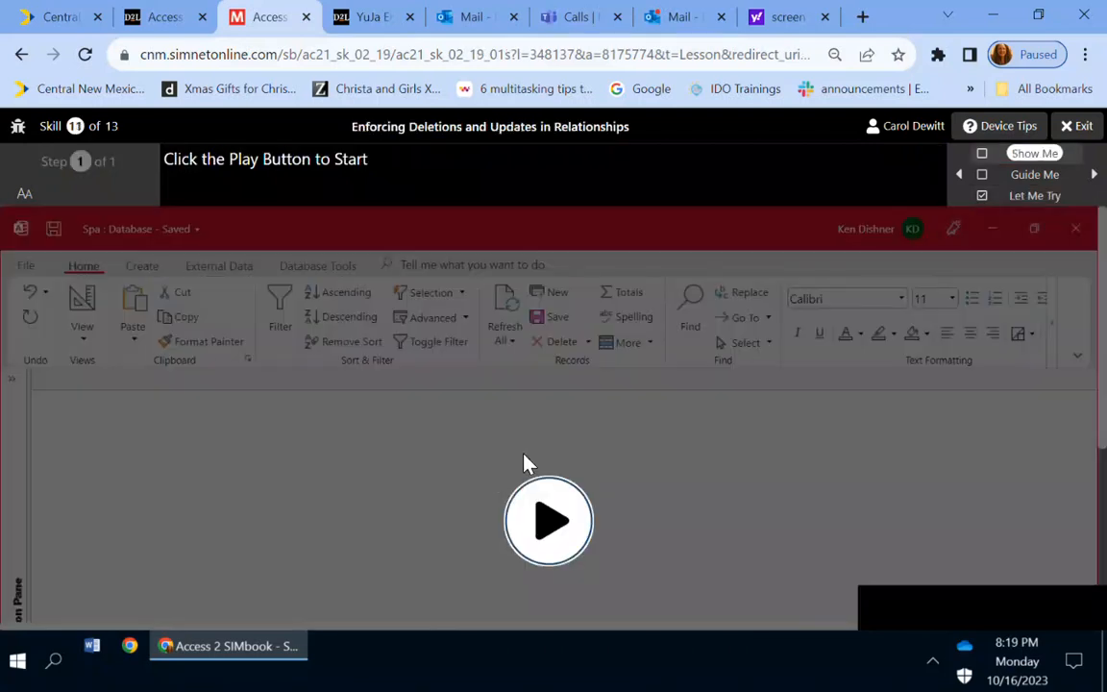
left_click(1017, 198)
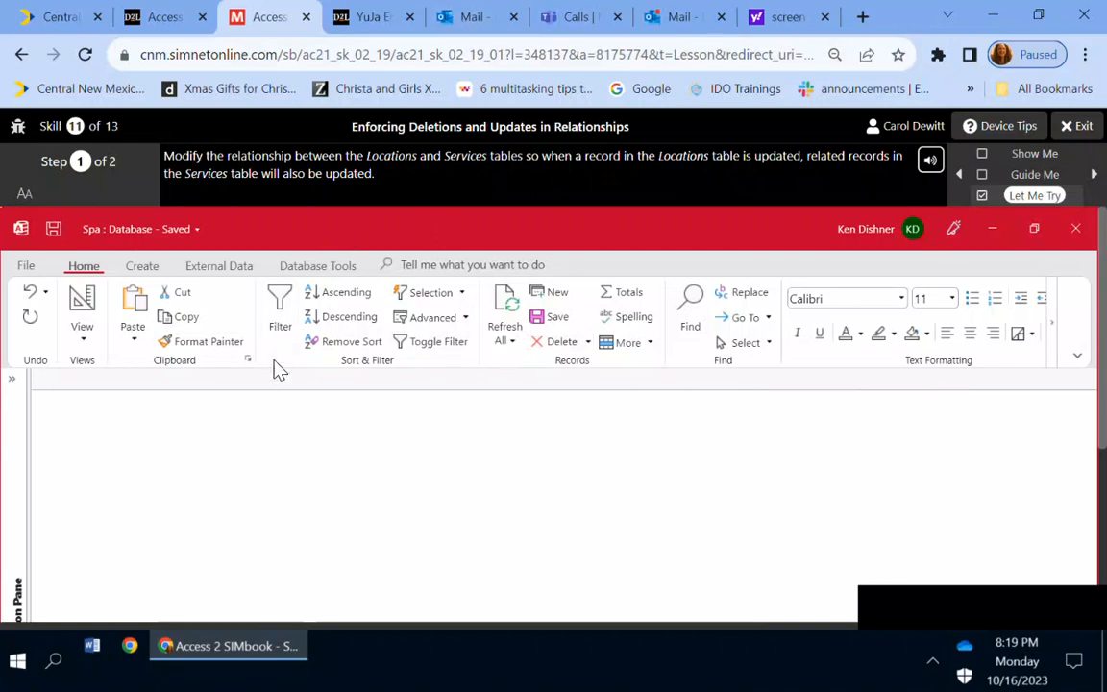
left_click(316, 265)
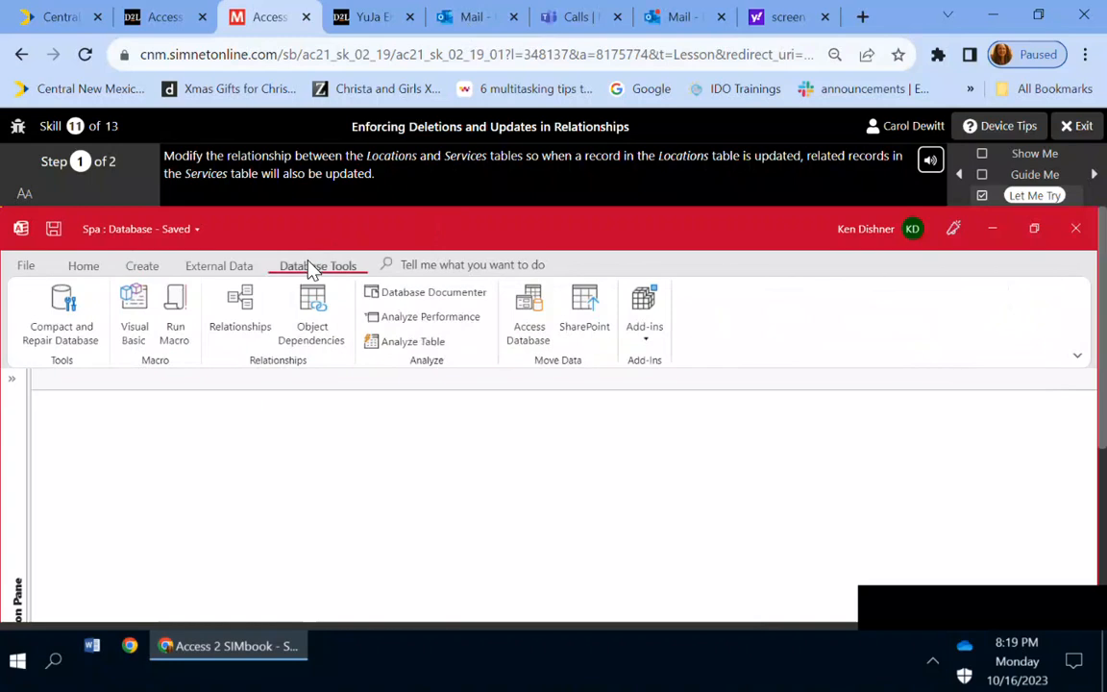
left_click(235, 300)
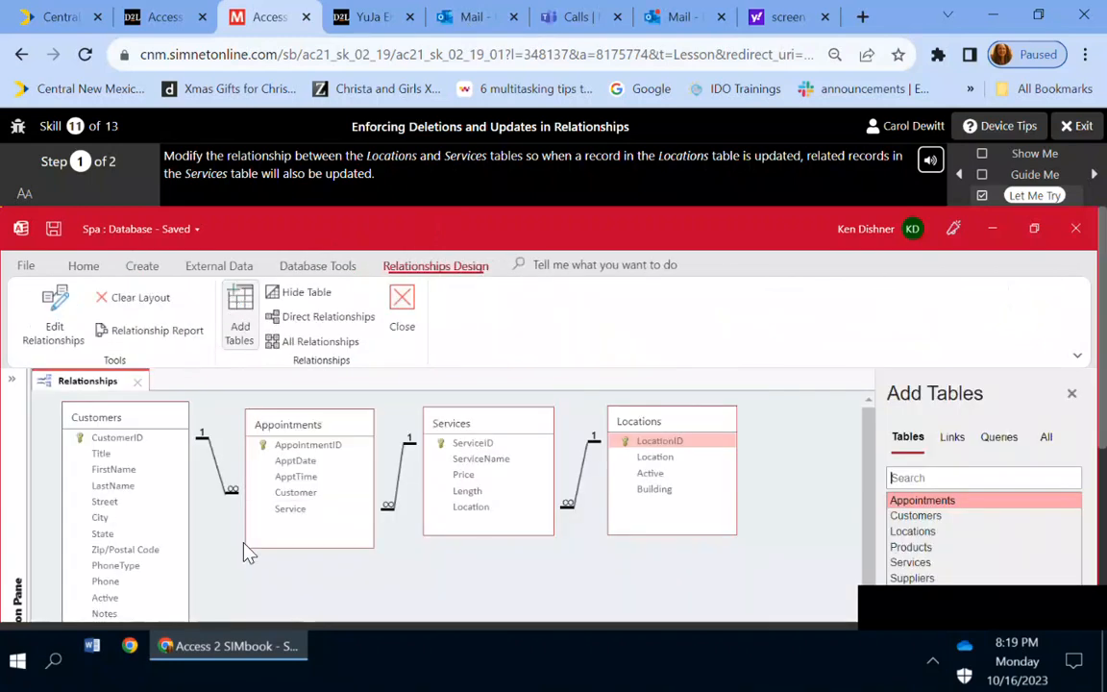
Step: Enable Cascade Update Related Fields for the relationship between the Locations and Services tables, and advance to step 2
left_click(580, 495)
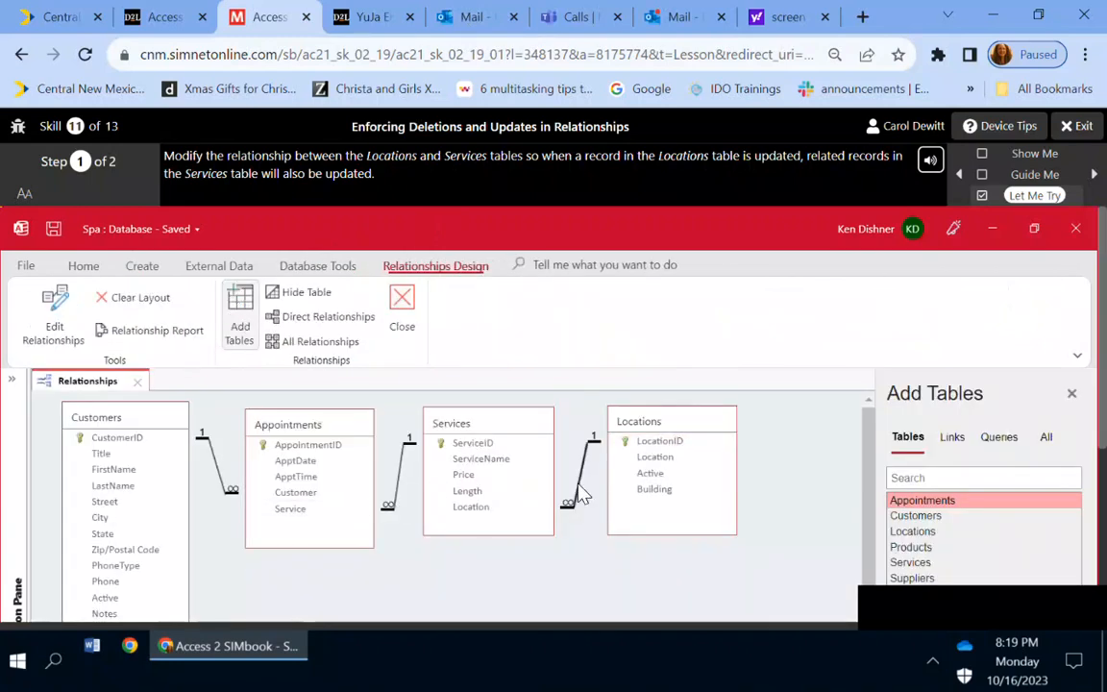
double_click(580, 495)
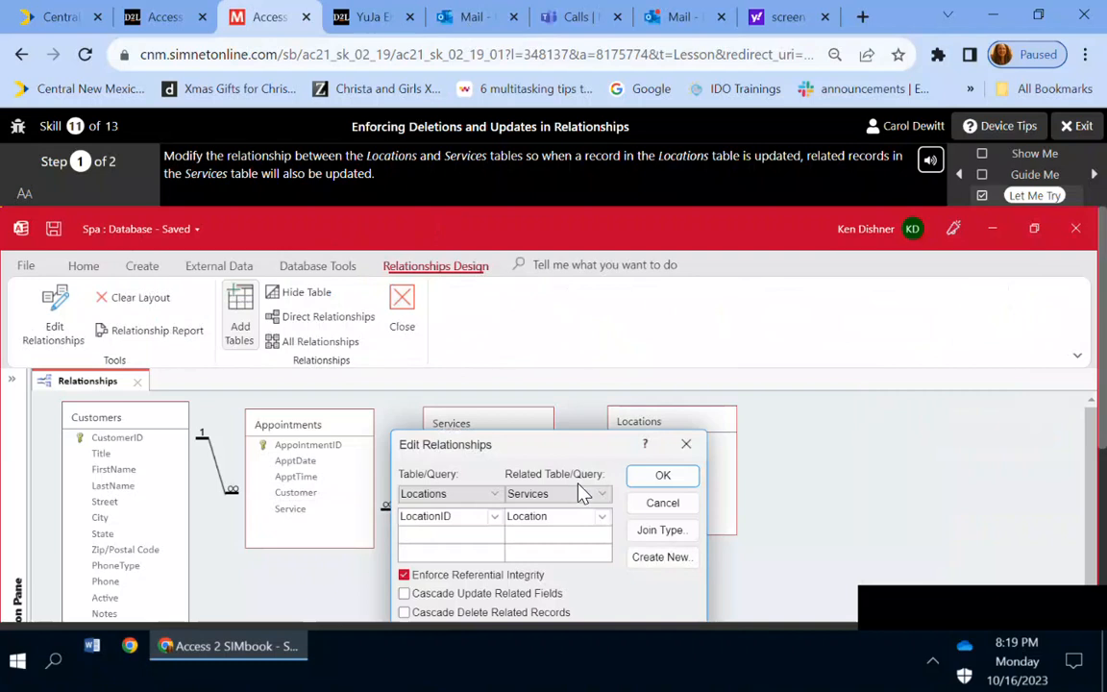
left_click(404, 595)
left_click(682, 484)
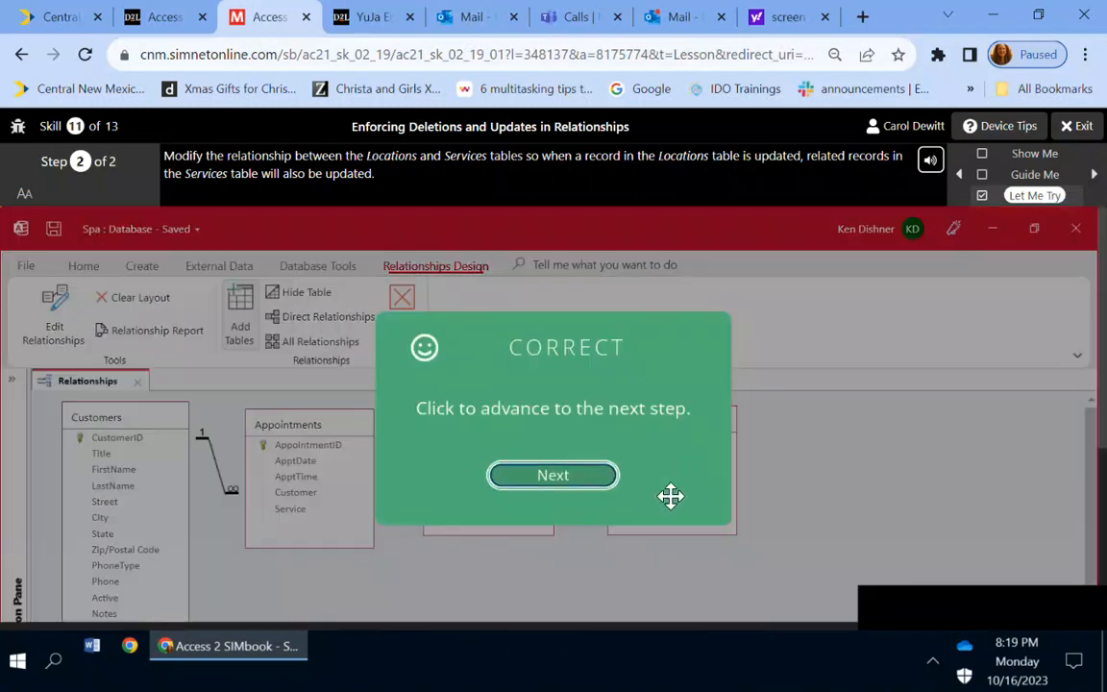
left_click(580, 481)
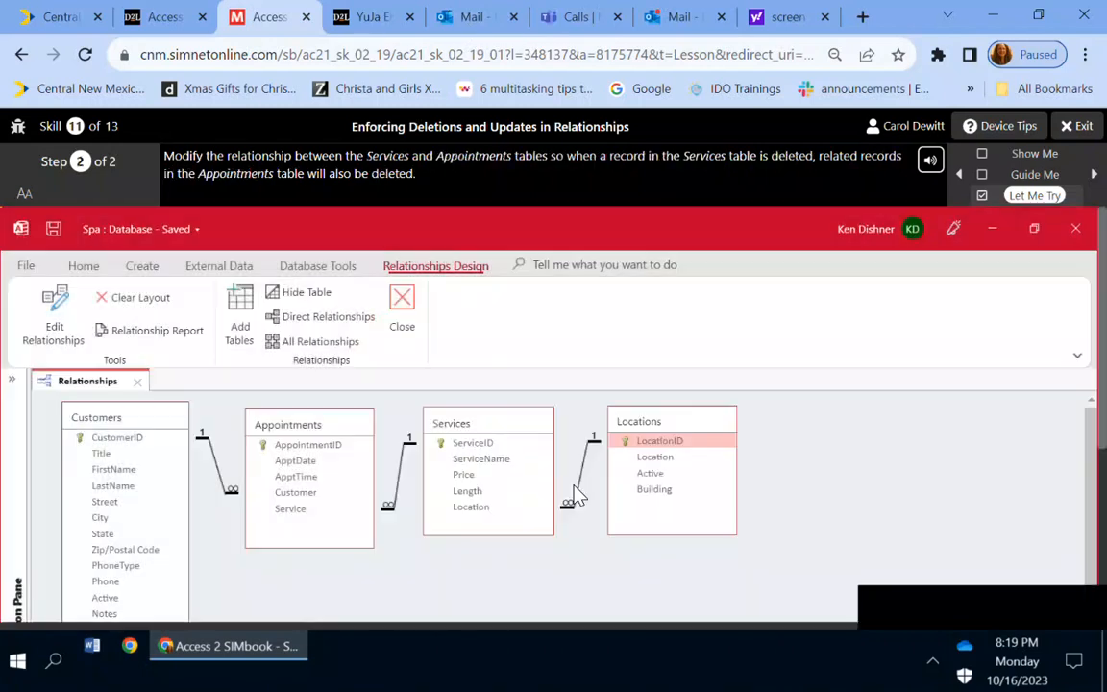
Step: Enable Cascade Delete Related Records for the relationship between the Services and Appointments tables
double_click(396, 461)
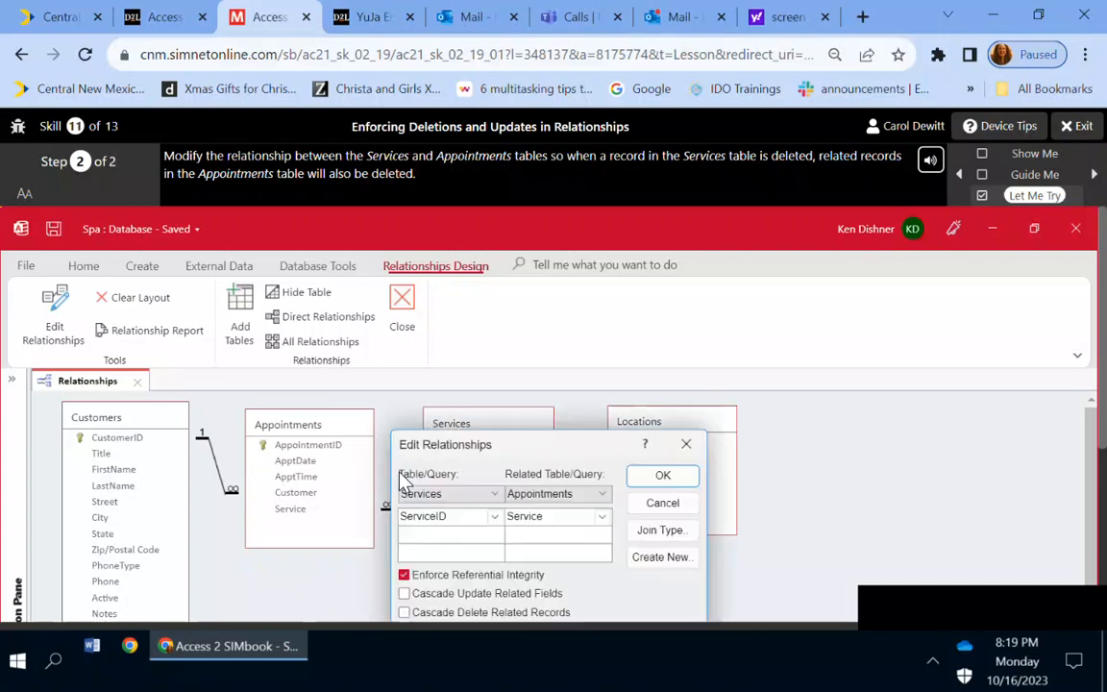
left_click(403, 614)
left_click(663, 477)
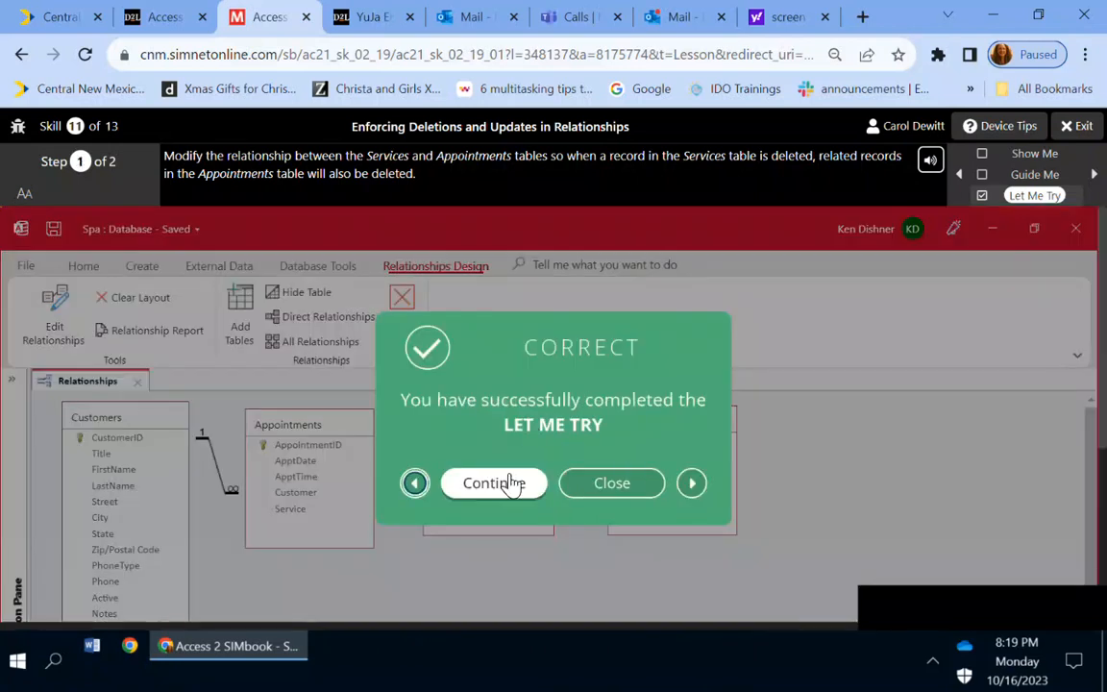
Step: Continue to skill 12's Let Me Try exercise and show the Appointments By Customer query in Print Preview, advancing to step 2
left_click(511, 485)
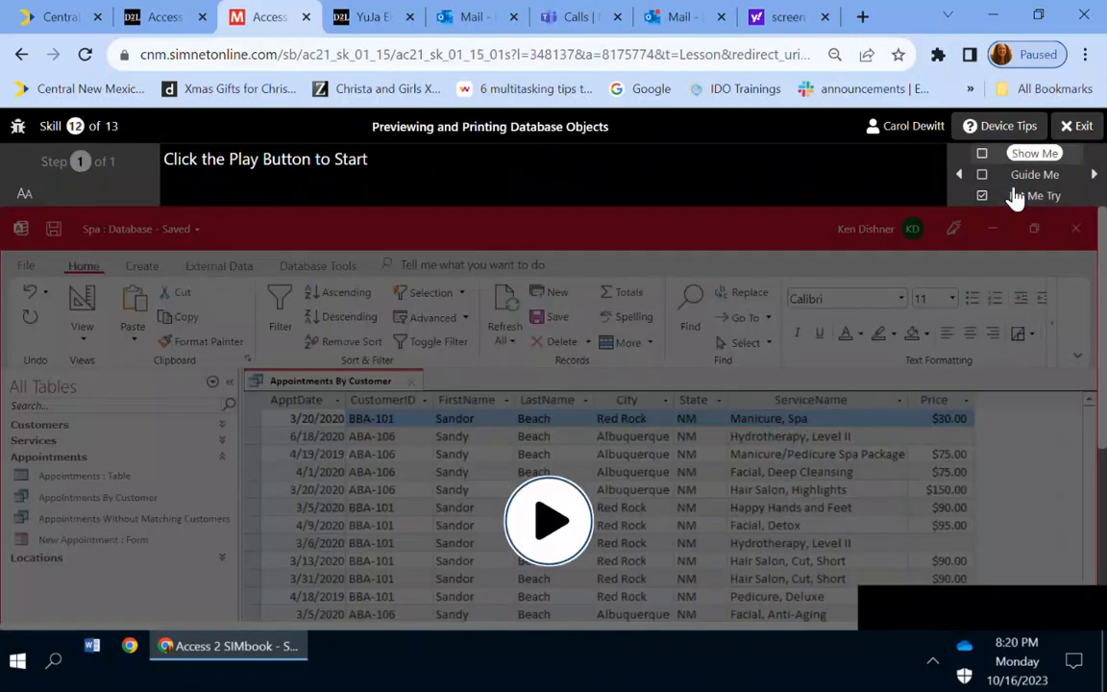
left_click(1015, 197)
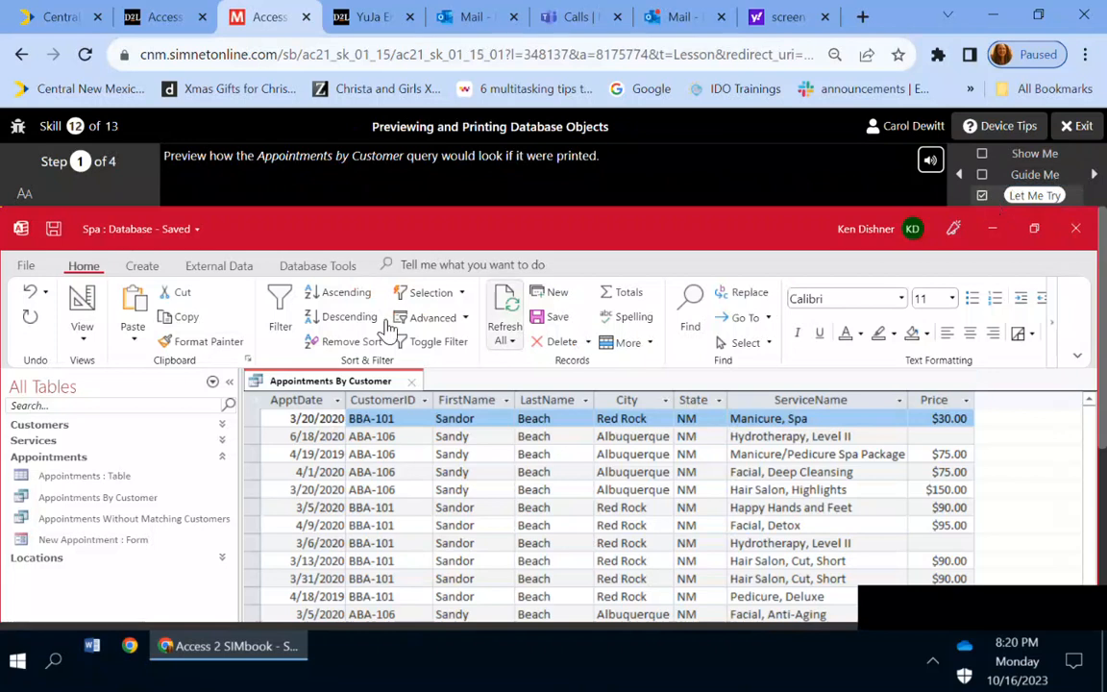
left_click(126, 499)
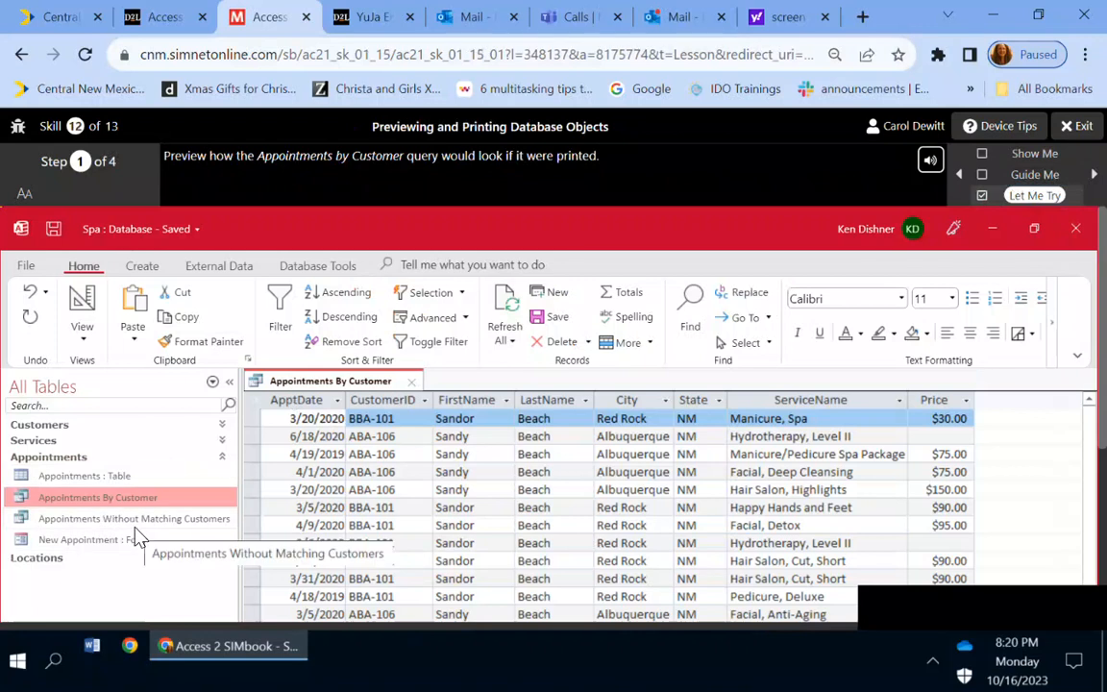
left_click(26, 265)
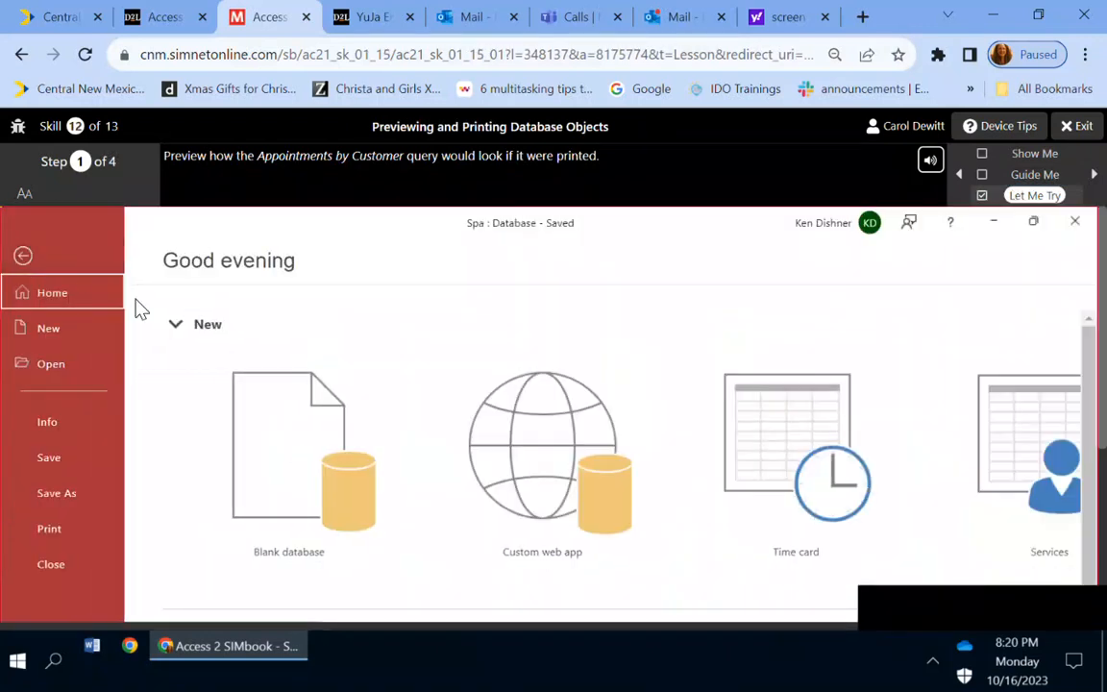
left_click(69, 529)
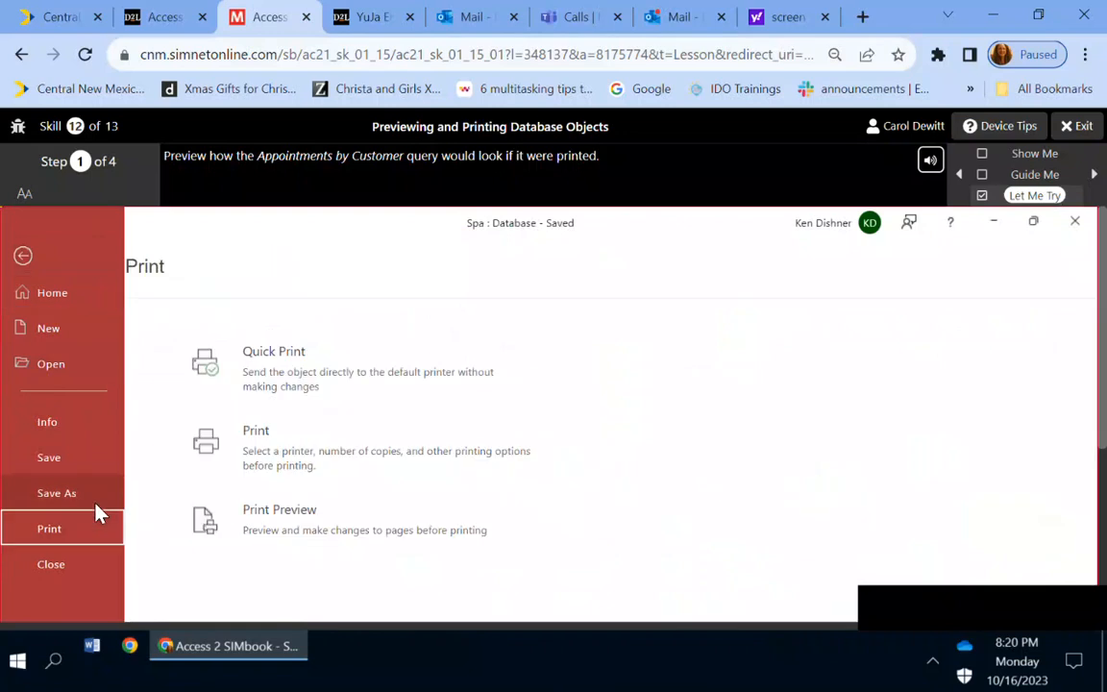
left_click(313, 549)
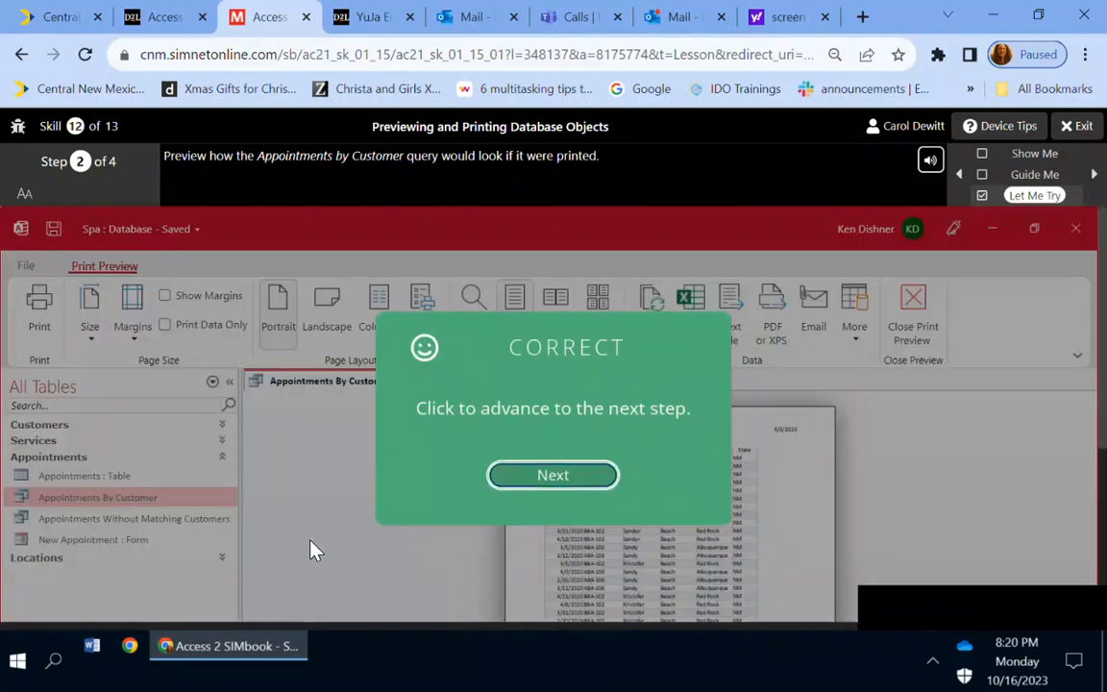
left_click(561, 476)
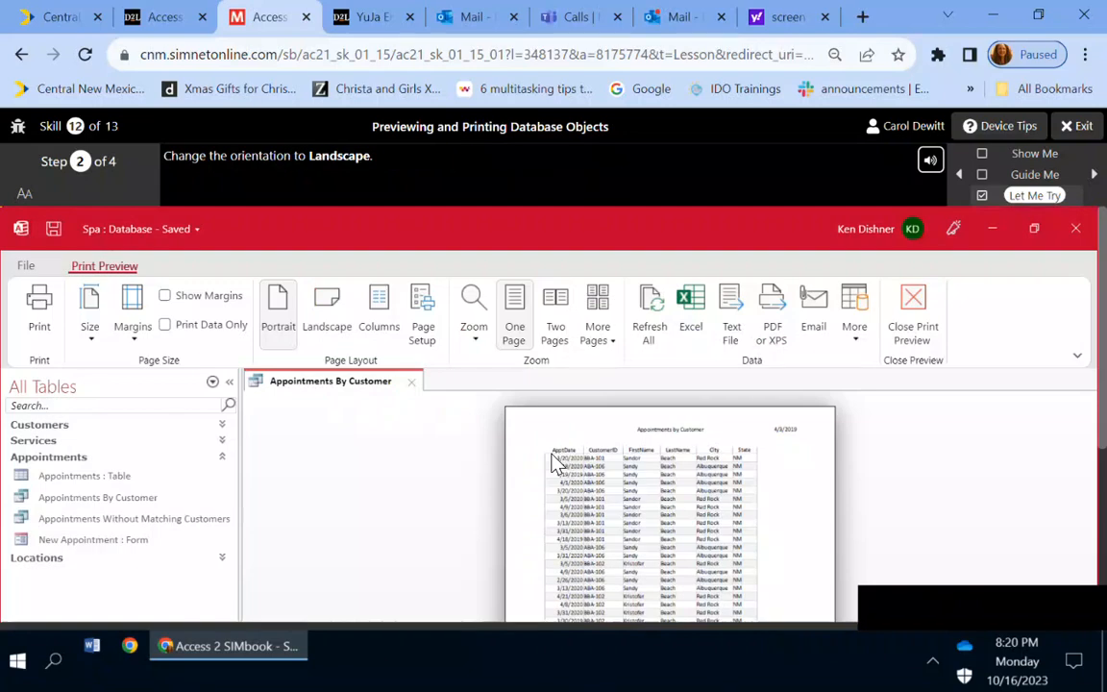
Step: Change the previewed query's page orientation to Landscape and advance to step 3
left_click(558, 322)
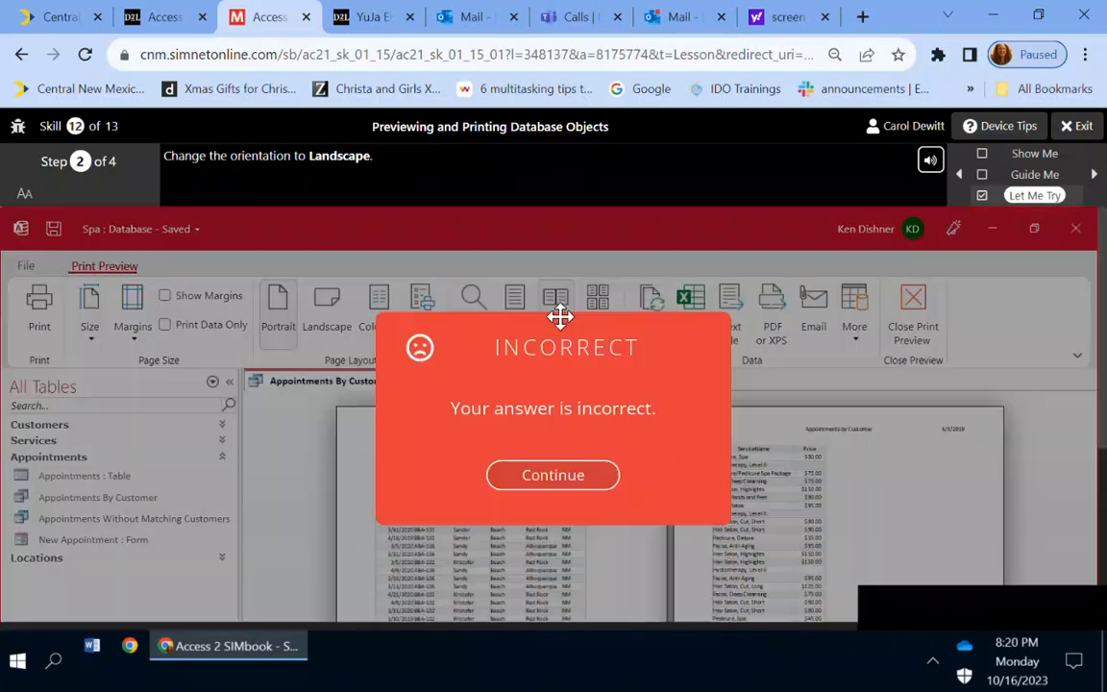
left_click(567, 472)
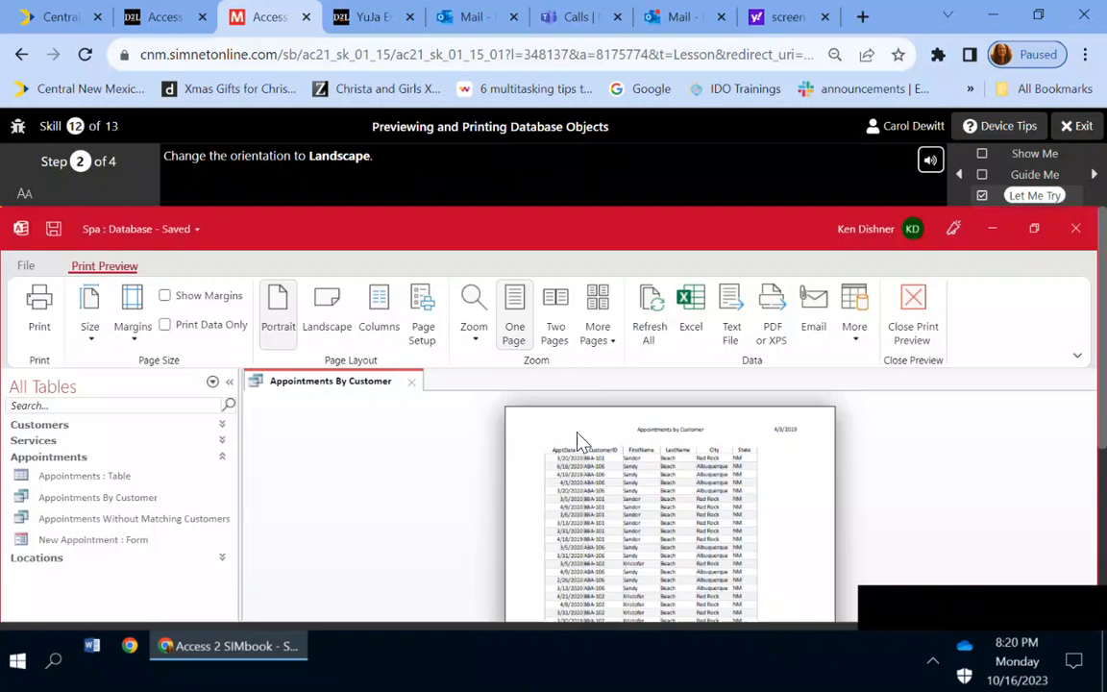
left_click(344, 328)
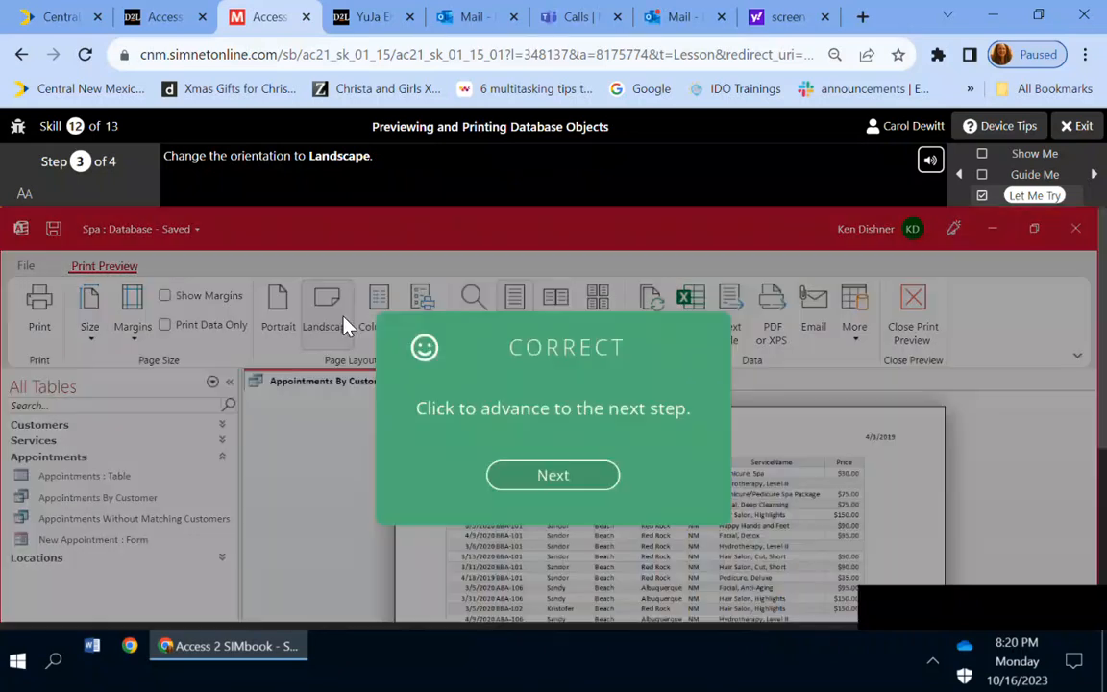
left_click(535, 478)
Step: Show two pages at once in the preview, and close Print Preview without closing the query
left_click(561, 325)
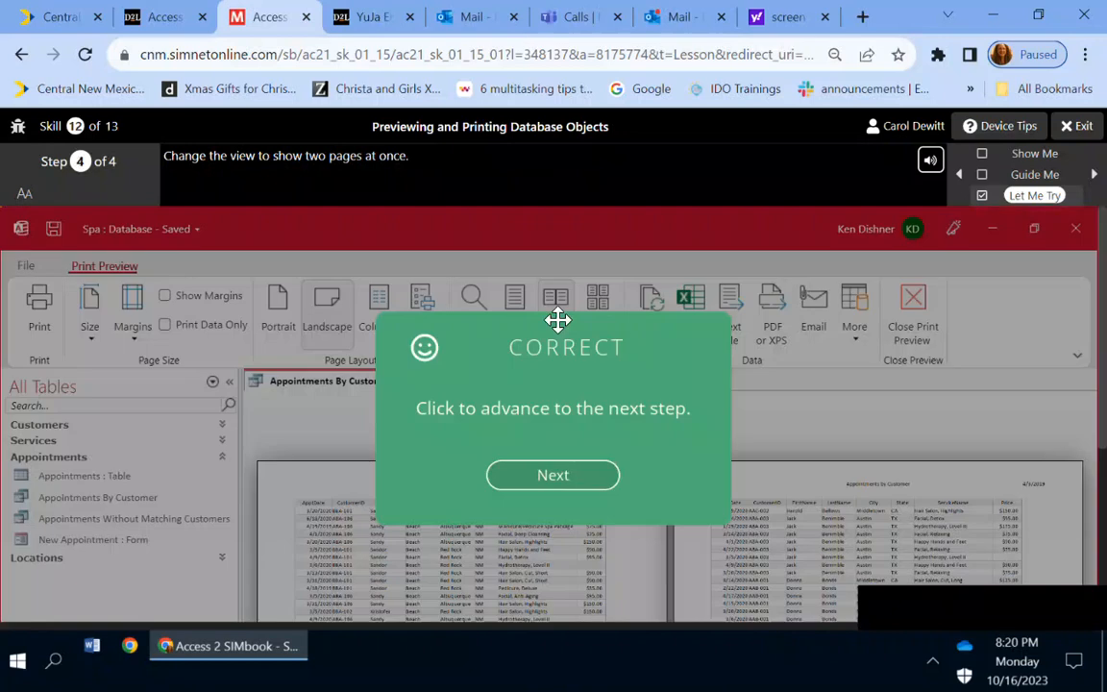
left_click(567, 487)
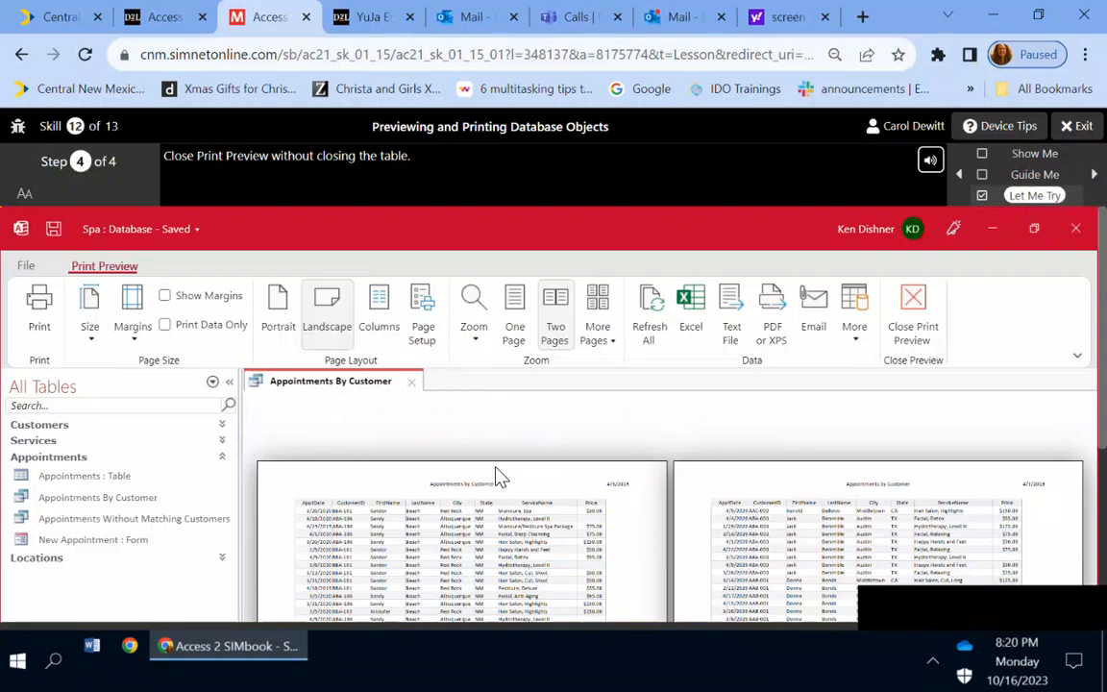
left_click(910, 306)
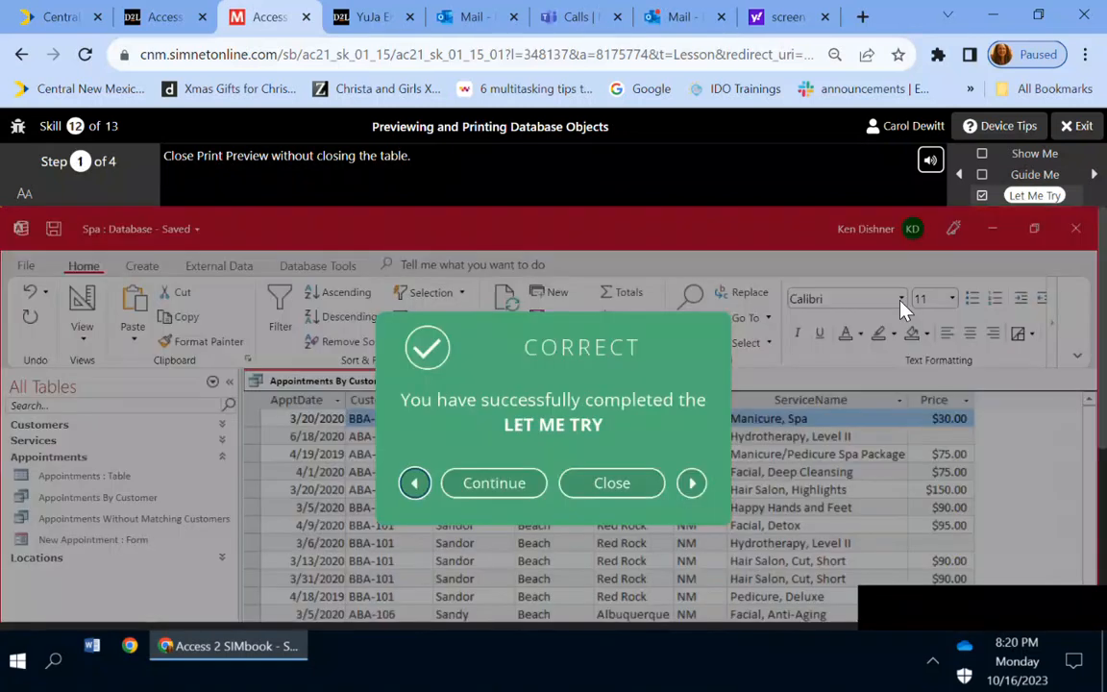
Step: Run Compact and Repair Database in skill 13's Let Me Try exercise and close the finished exercise
left_click(486, 486)
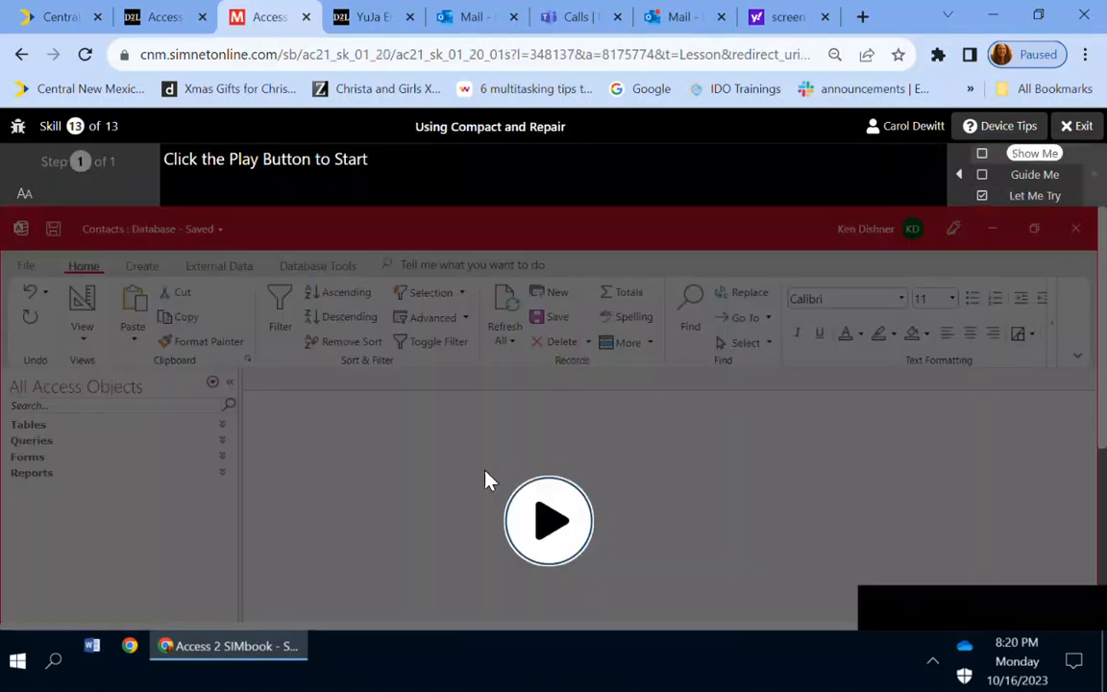
left_click(1052, 200)
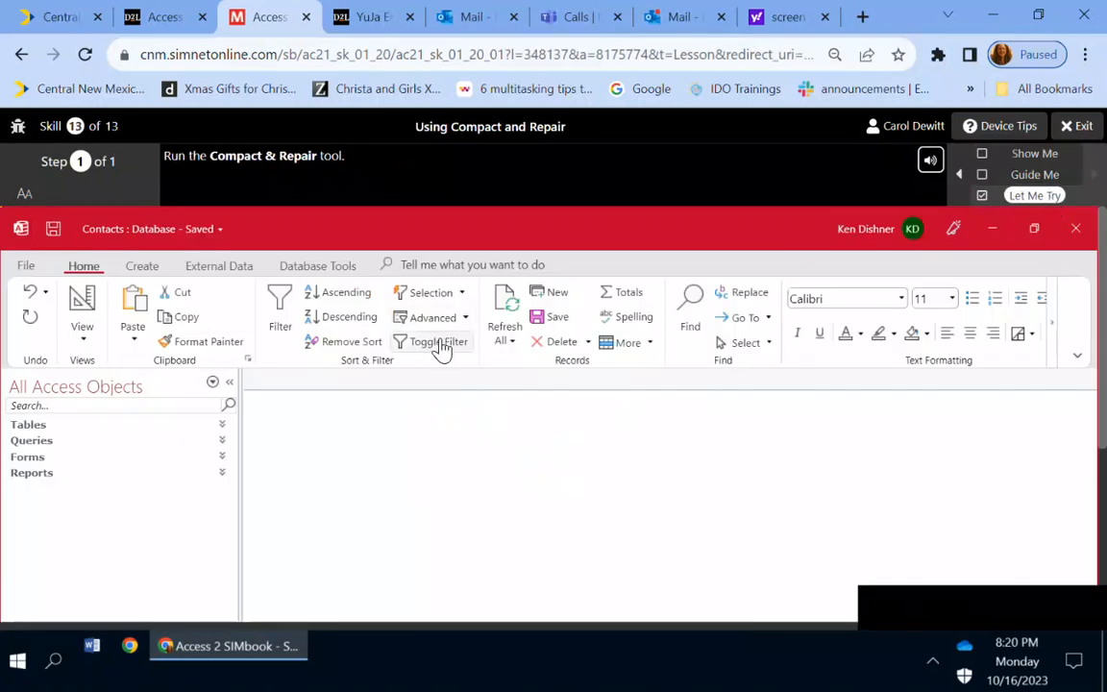
left_click(354, 273)
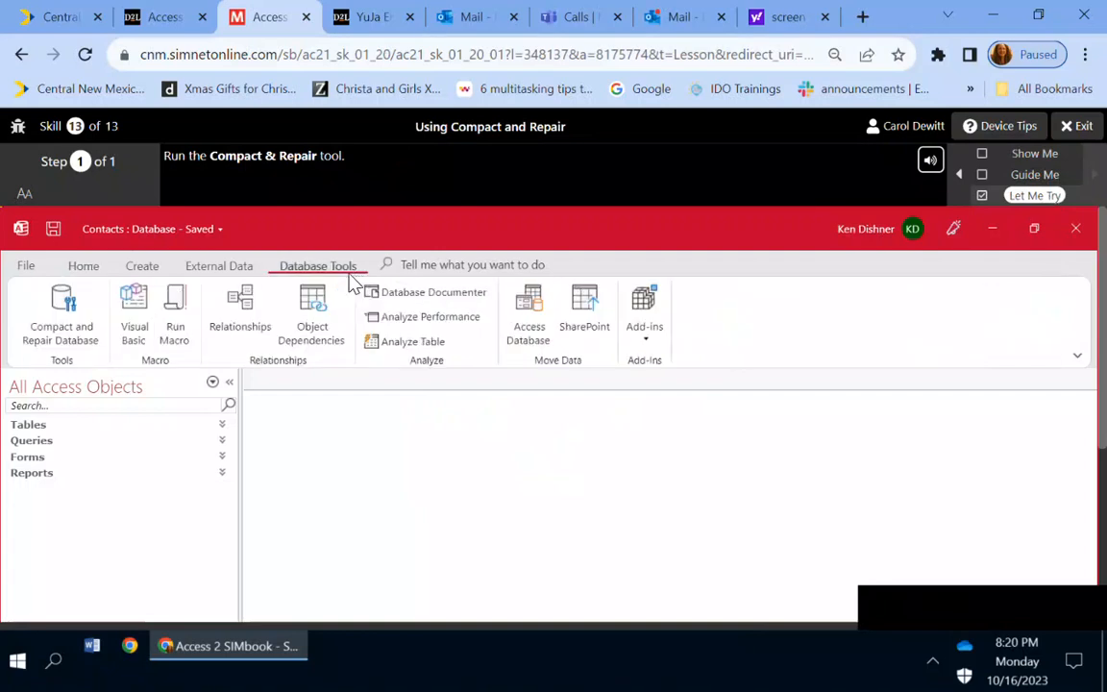
left_click(64, 327)
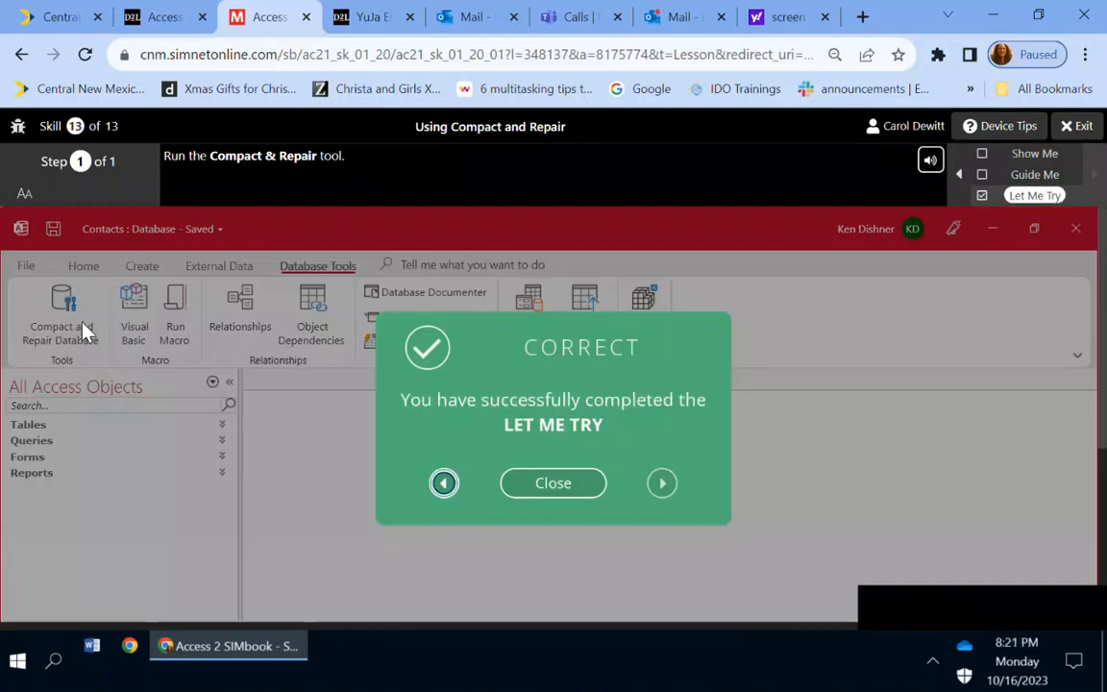
left_click(562, 484)
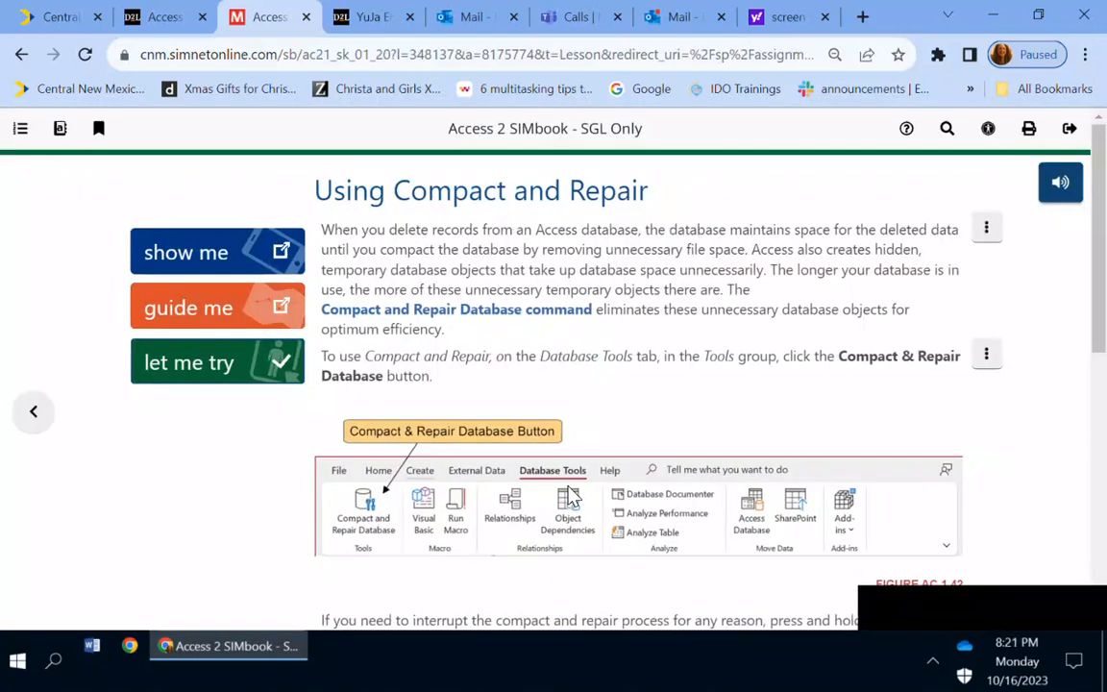
left_click(392, 15)
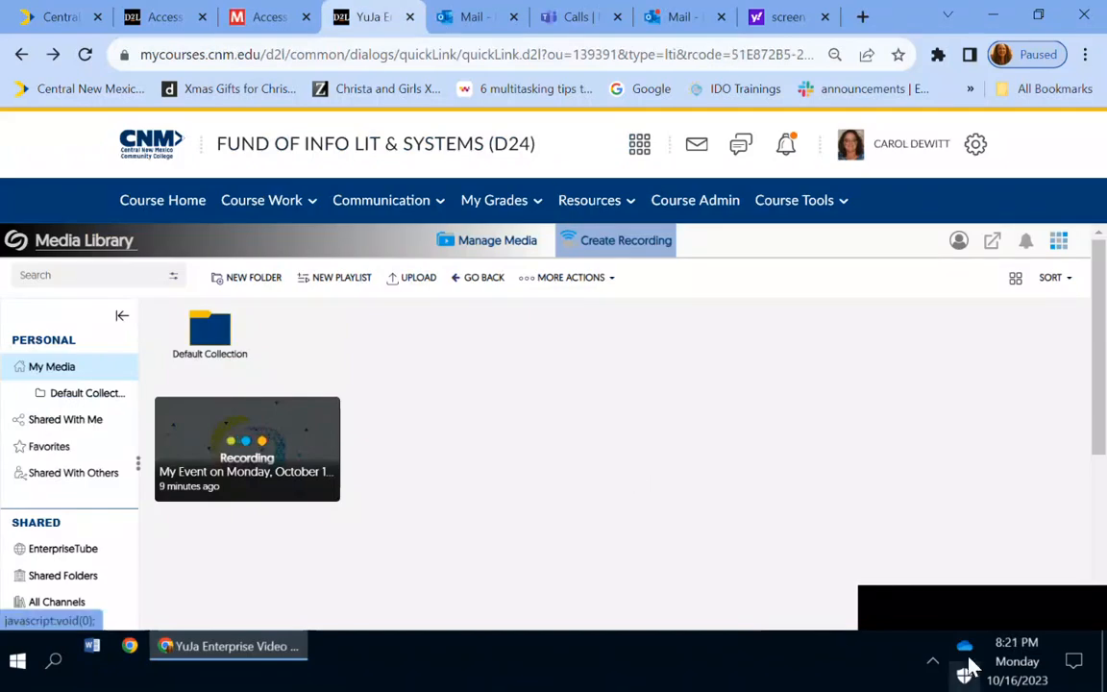
left_click(882, 604)
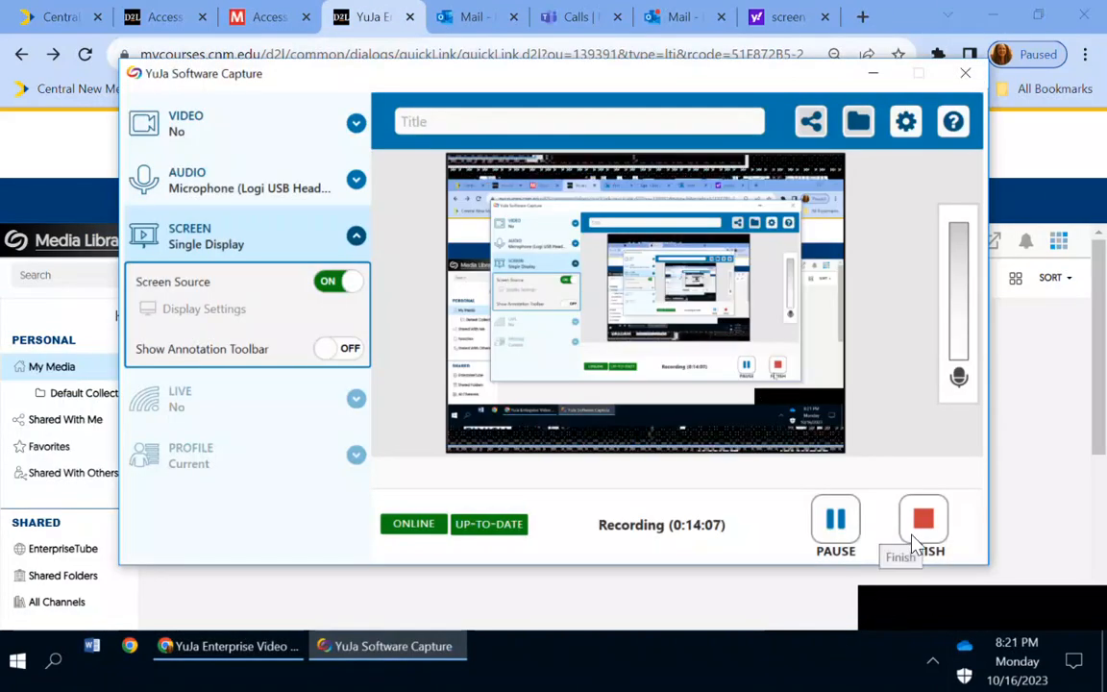